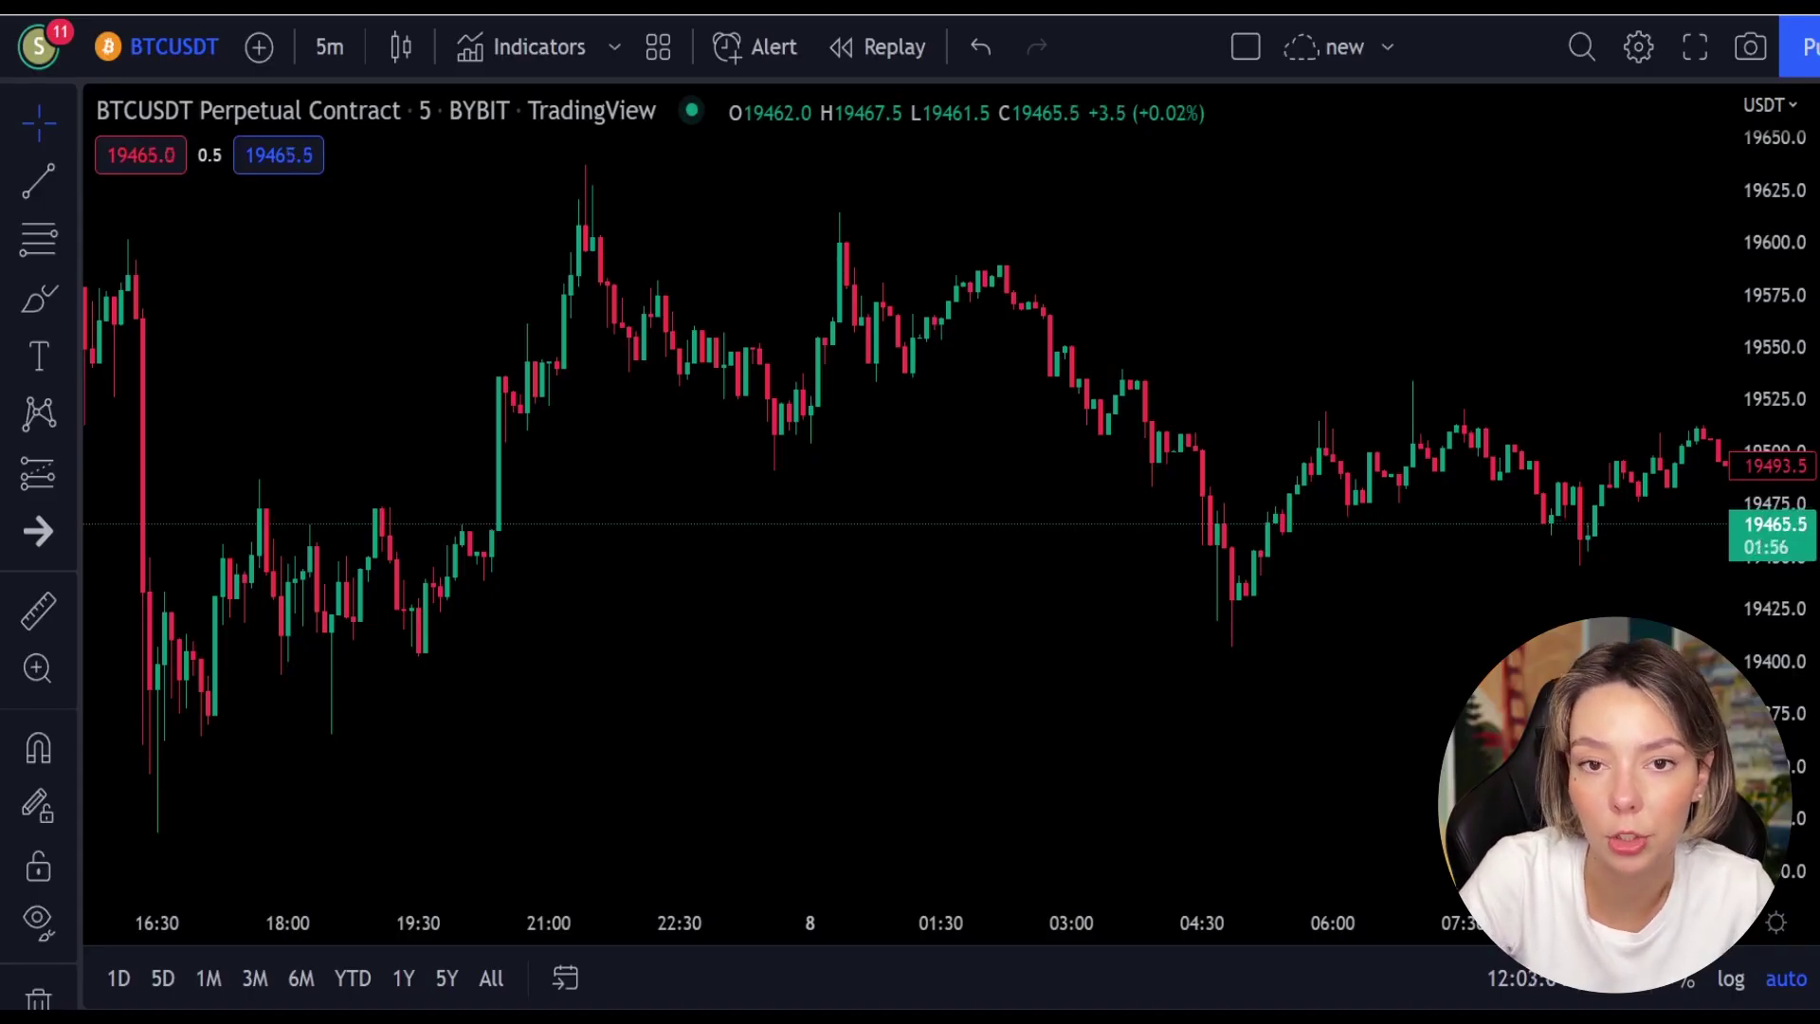
- Pan the BTCUSDT 5-minute chart back to earlier candles, from 6 Oct 09:00 into 7 Oct
drag(1004, 496, 666, 577)
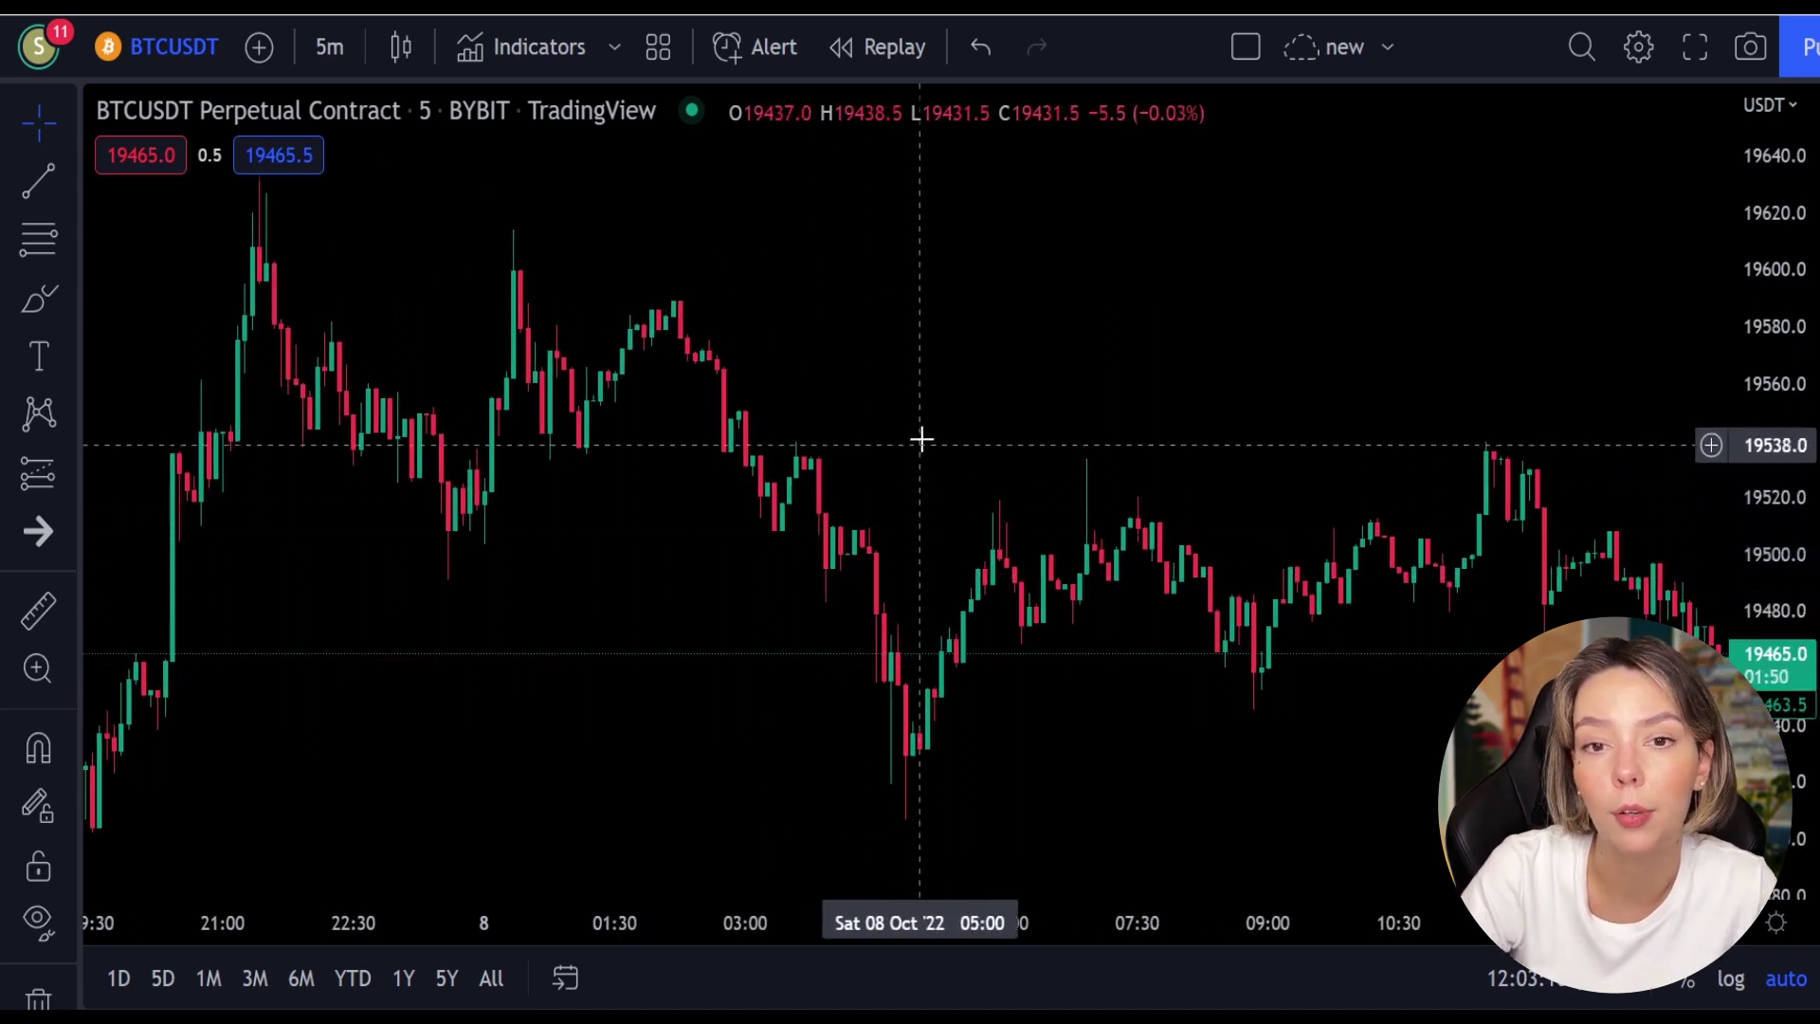
drag(900, 404, 1036, 427)
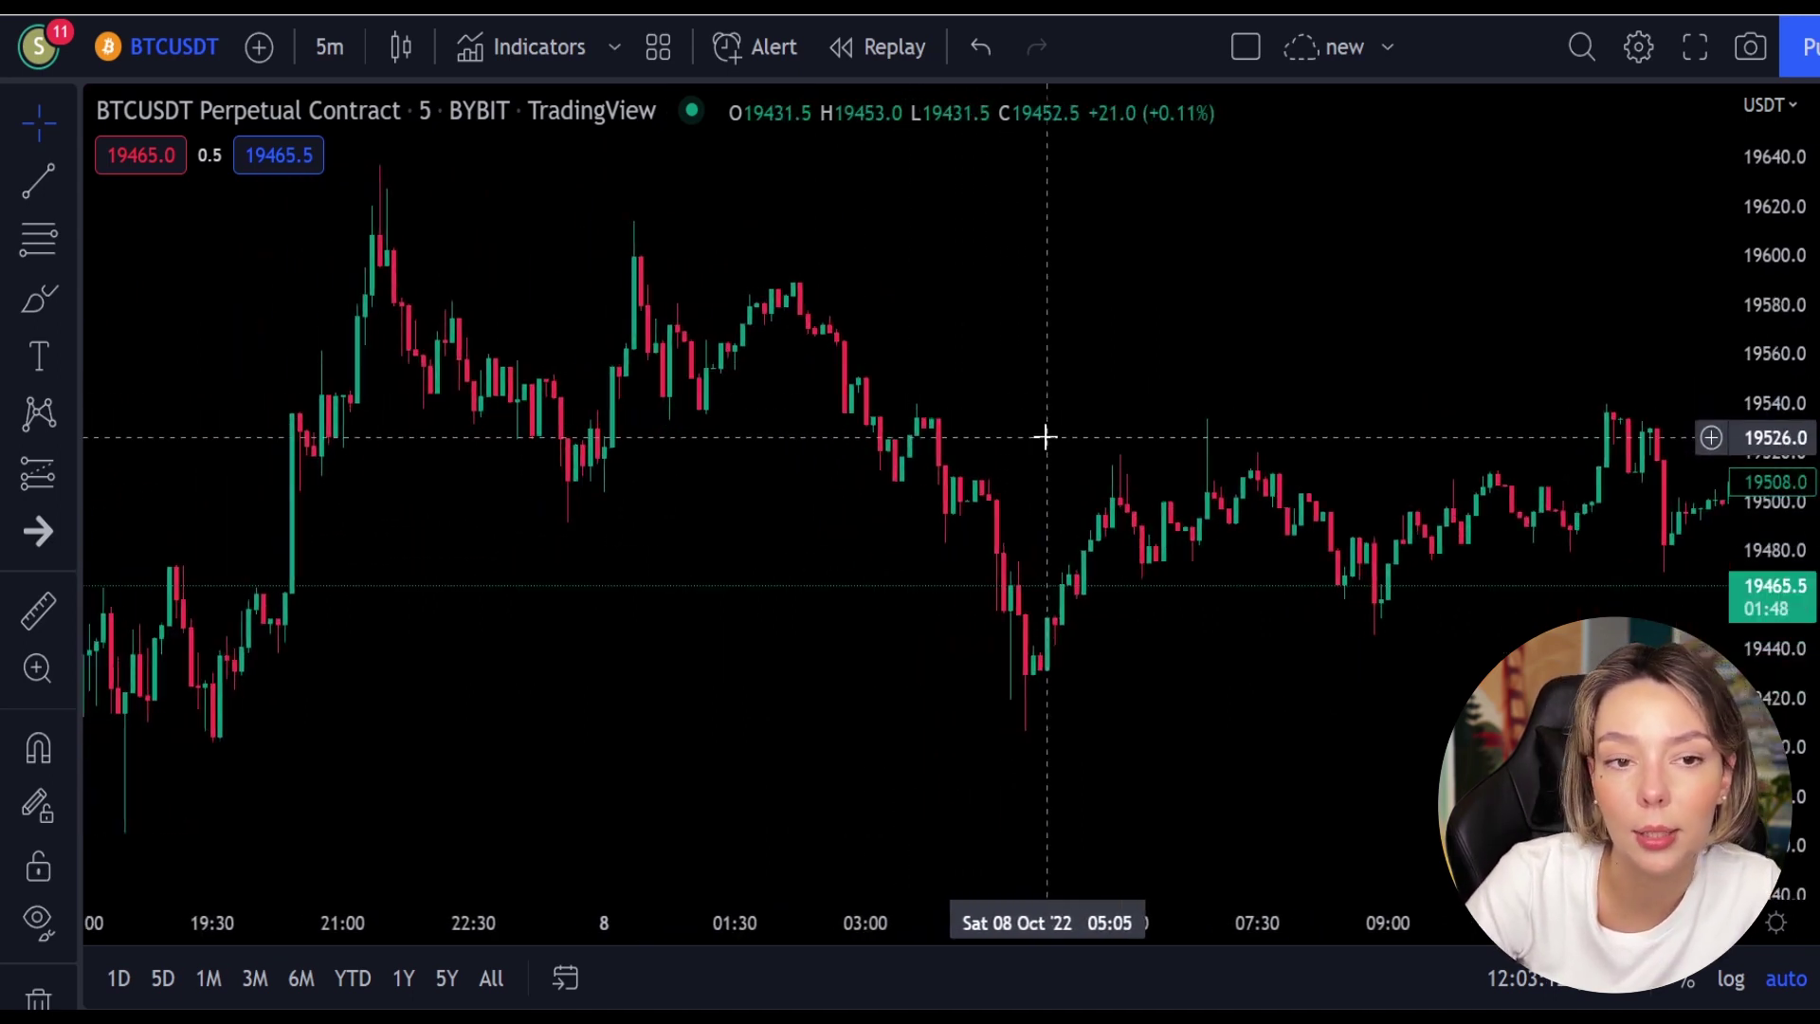
drag(597, 512, 955, 658)
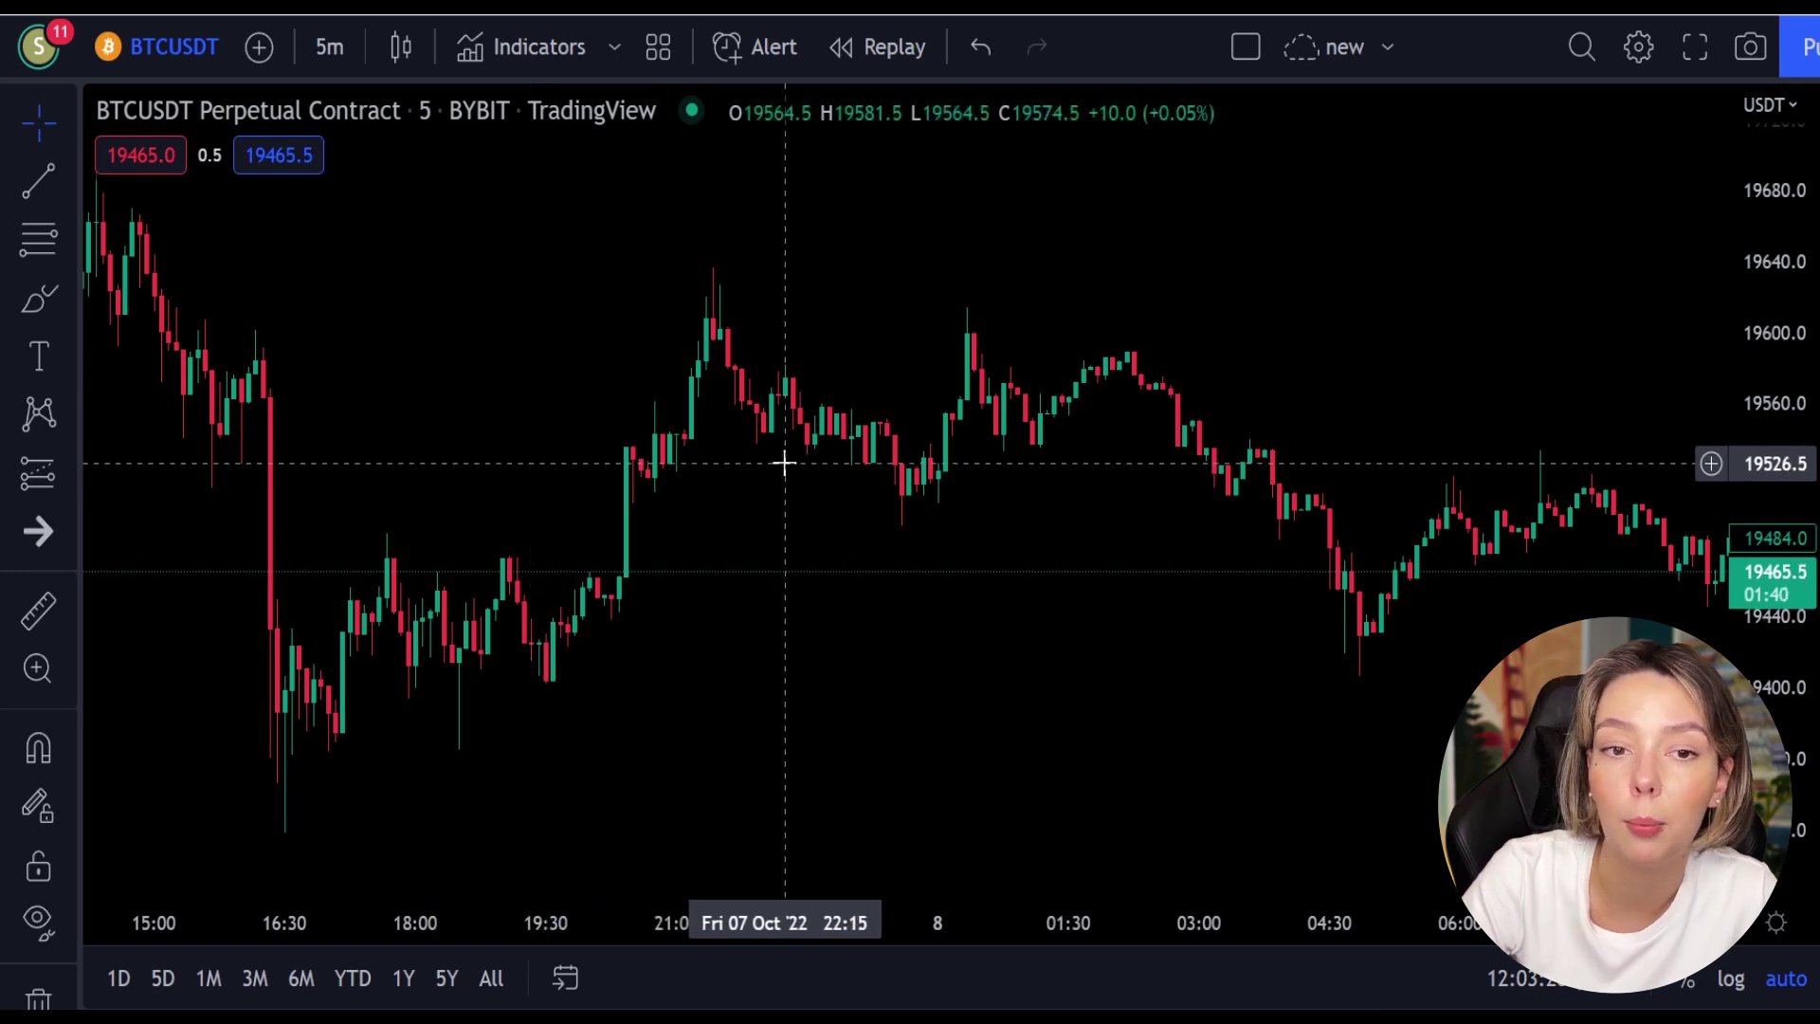
drag(492, 386, 1024, 581)
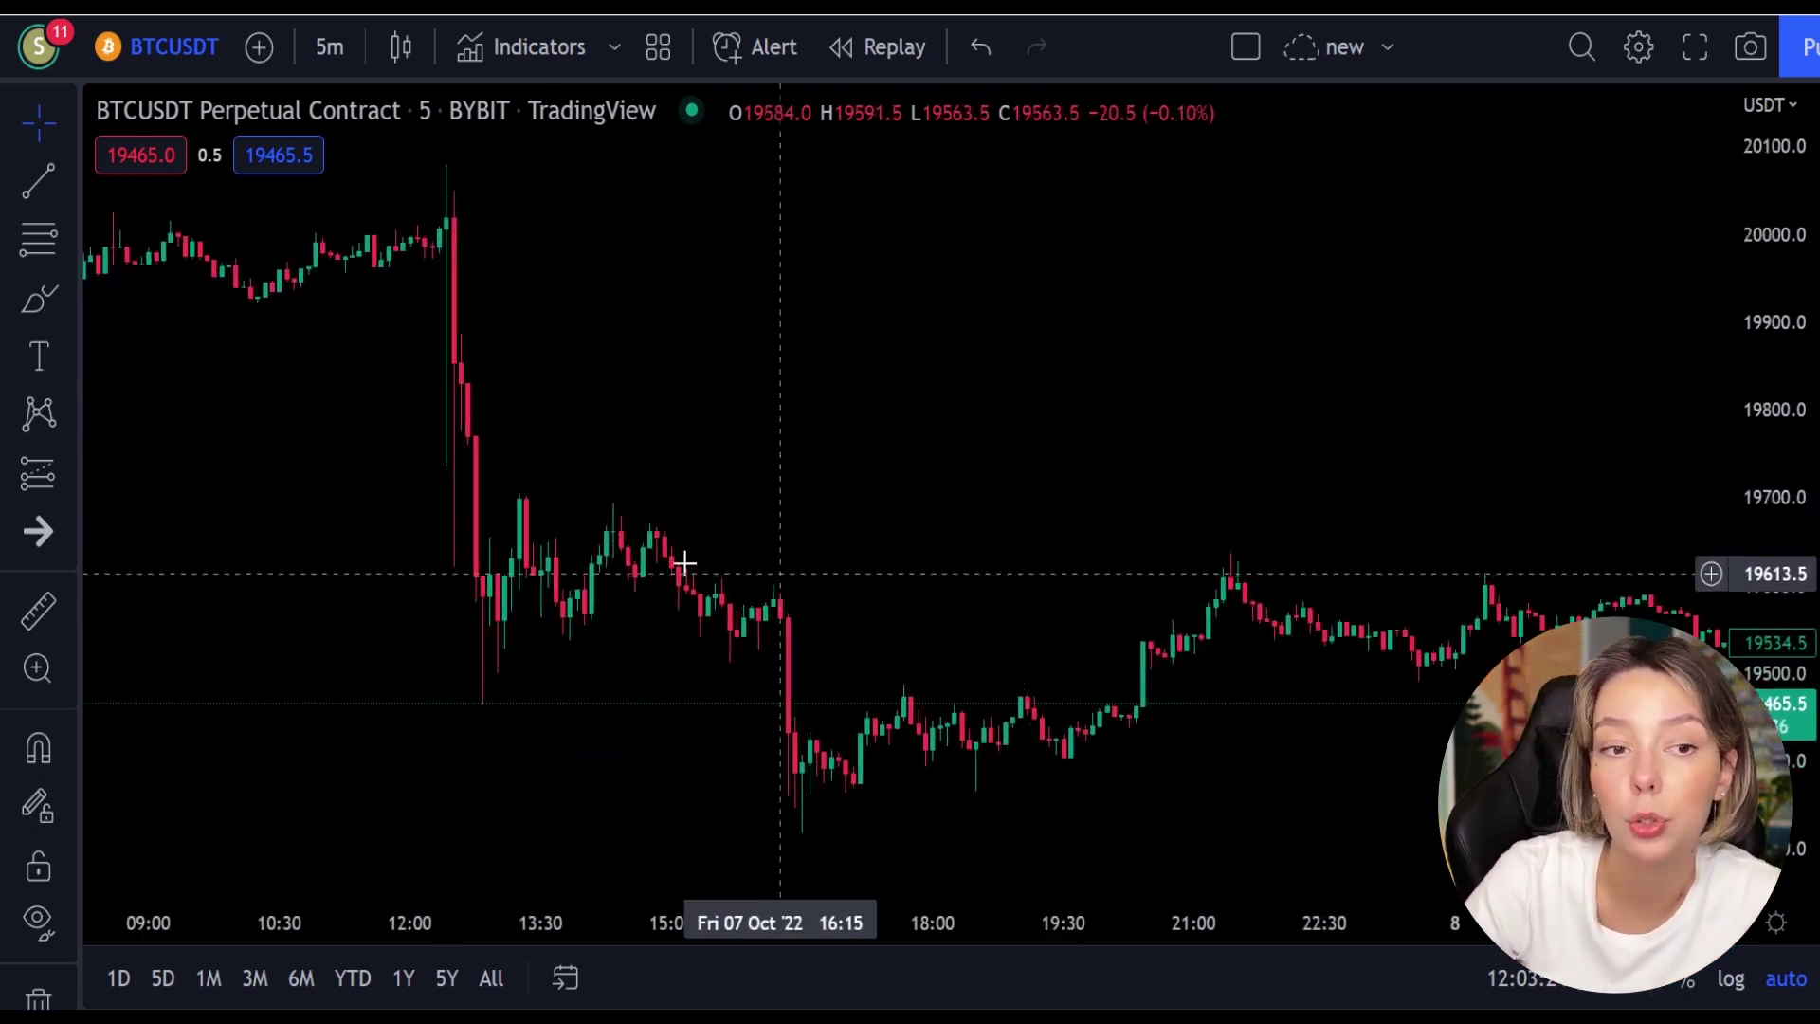
drag(327, 484, 1117, 736)
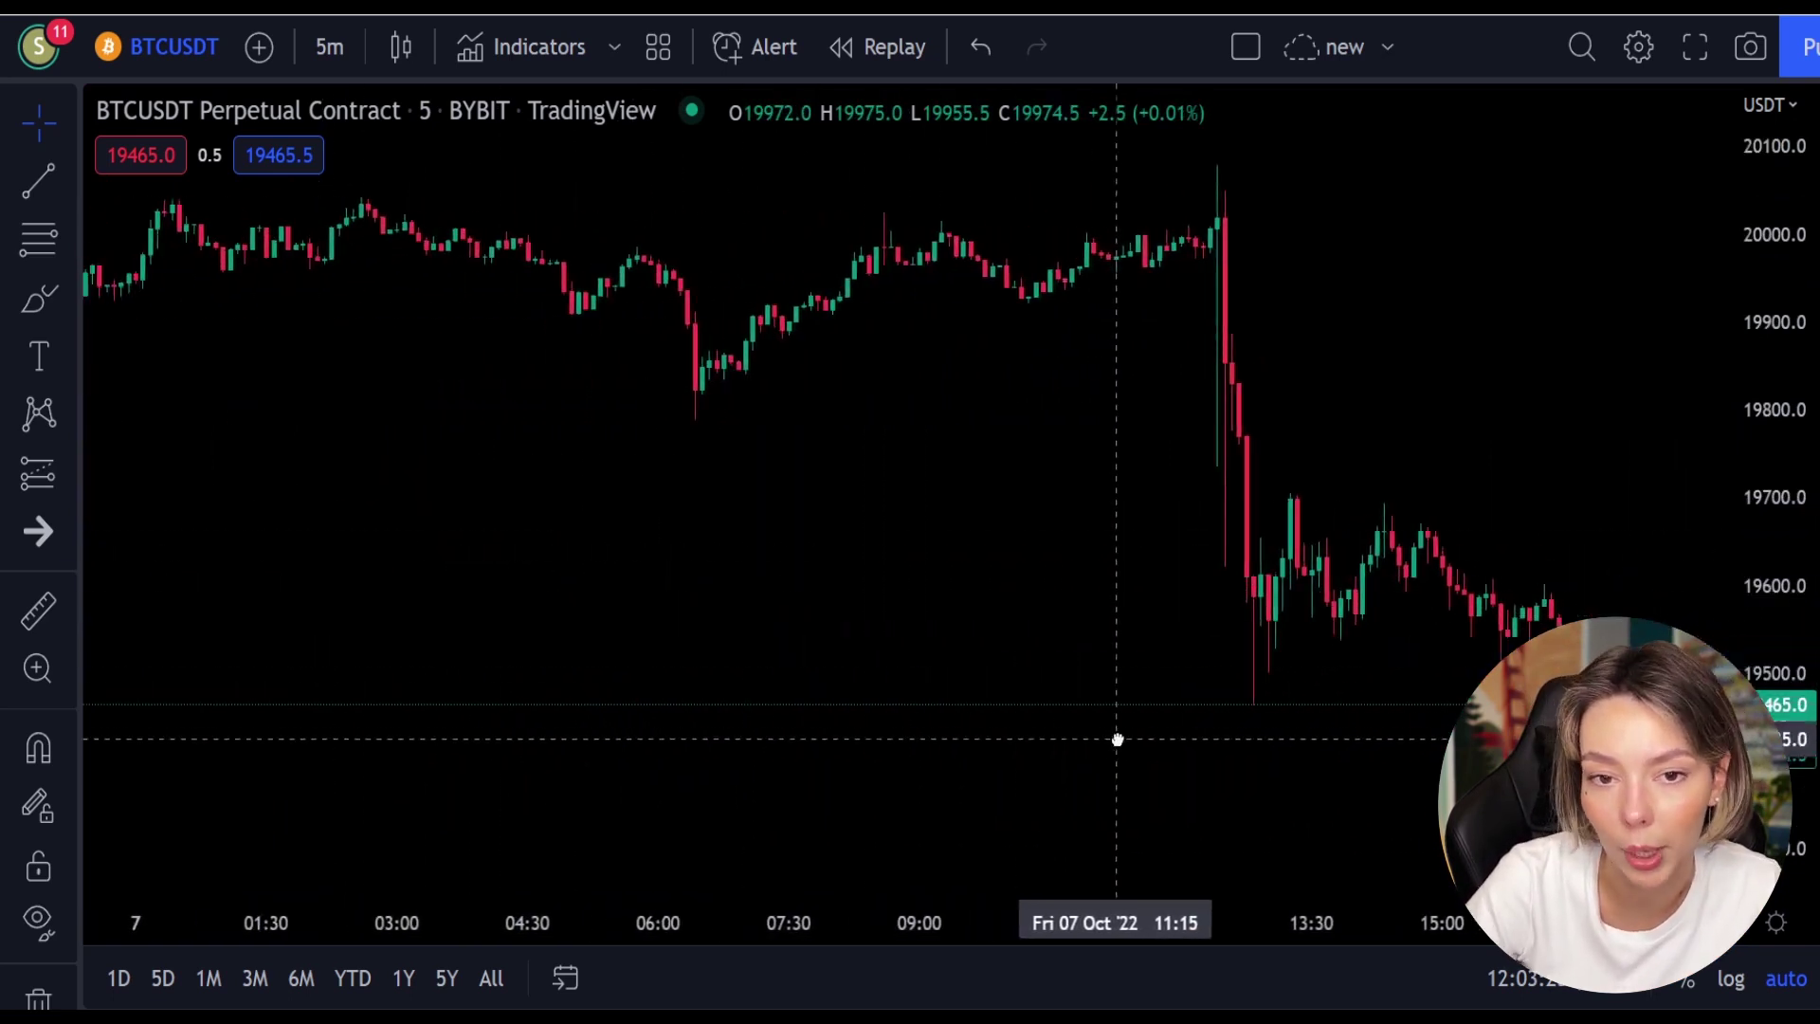
drag(491, 439, 875, 620)
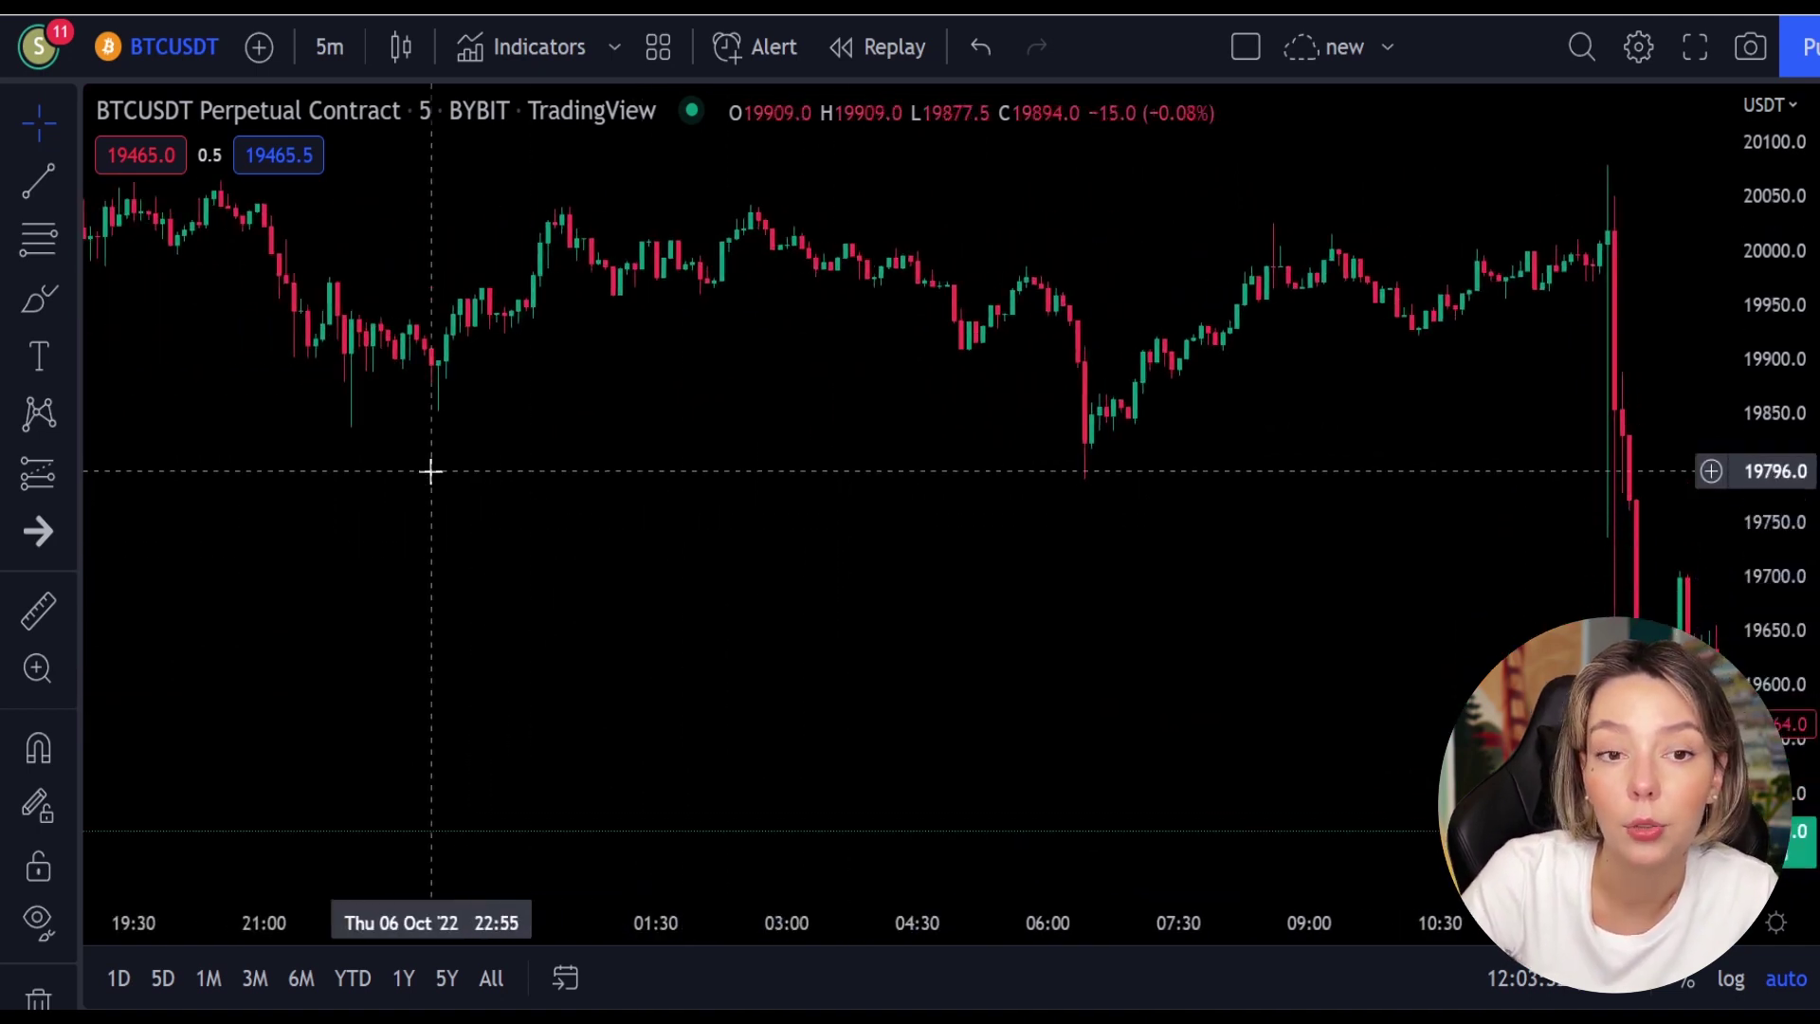
drag(447, 471, 833, 585)
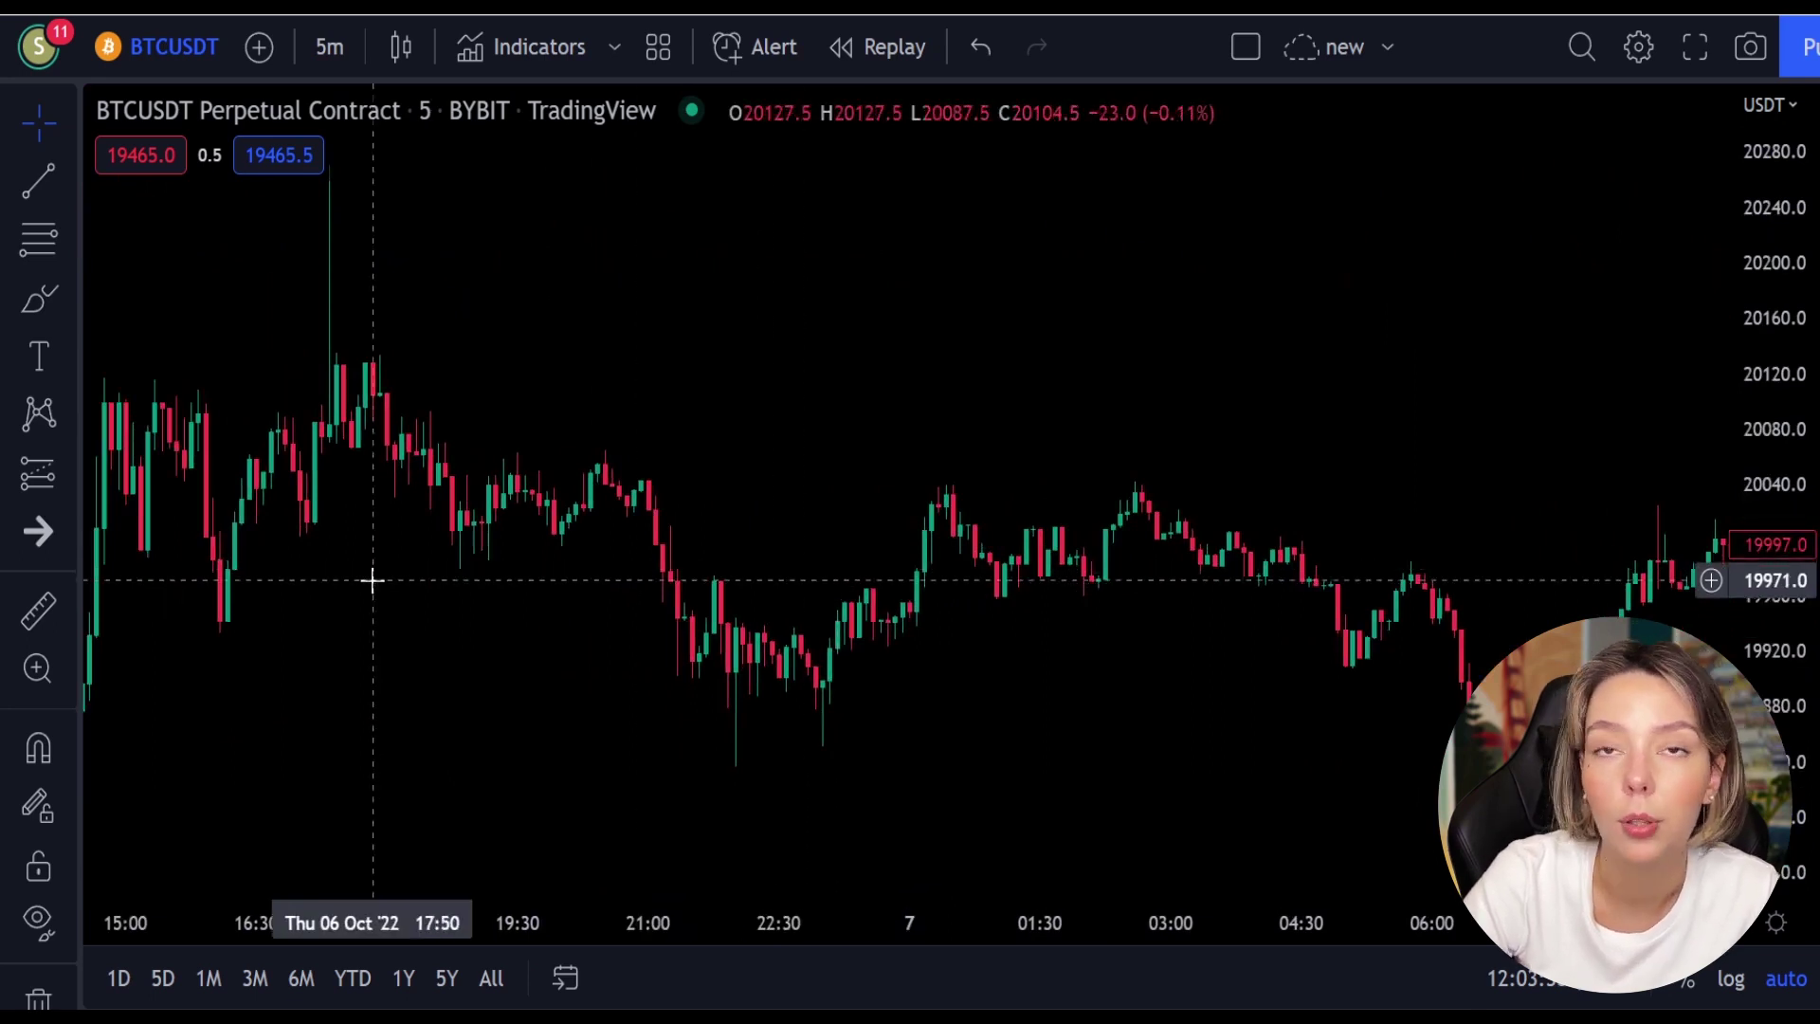
drag(372, 580, 894, 705)
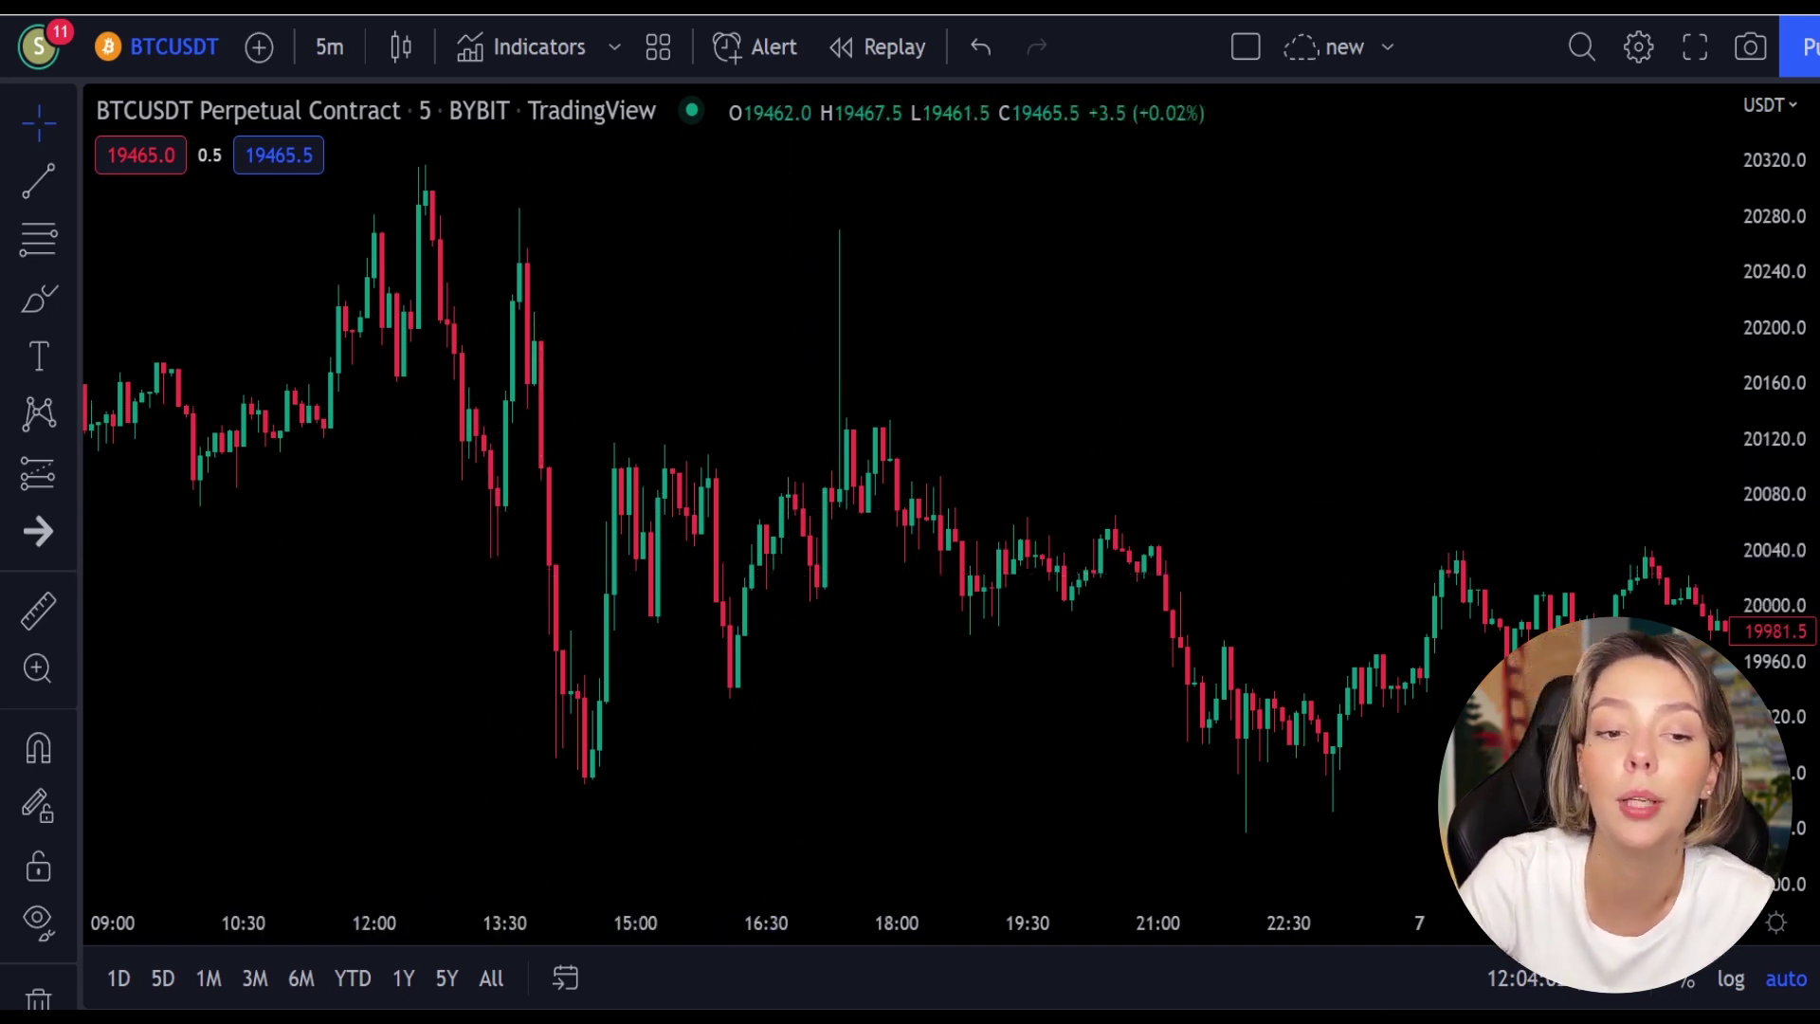
- Search 'la rsi' and add the Laguerre RSI (LaRSI close, 0.2) oscillator pane
click(532, 50)
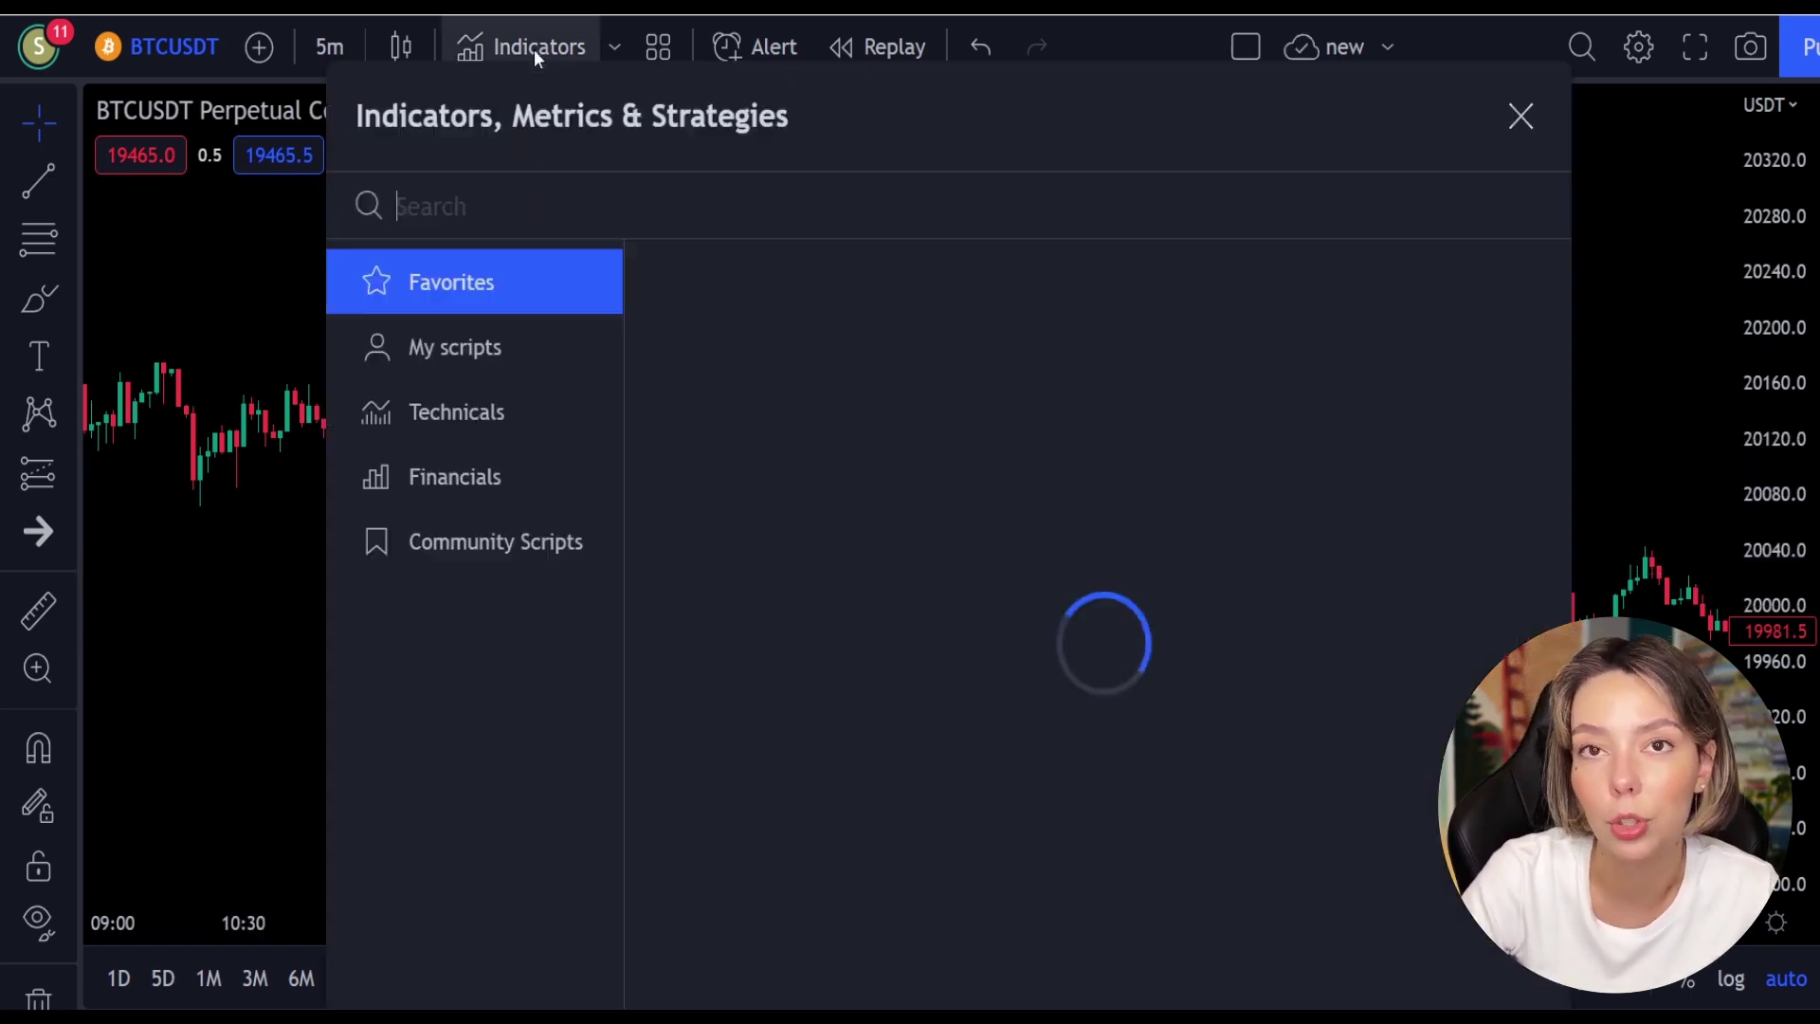
text(la rsi)
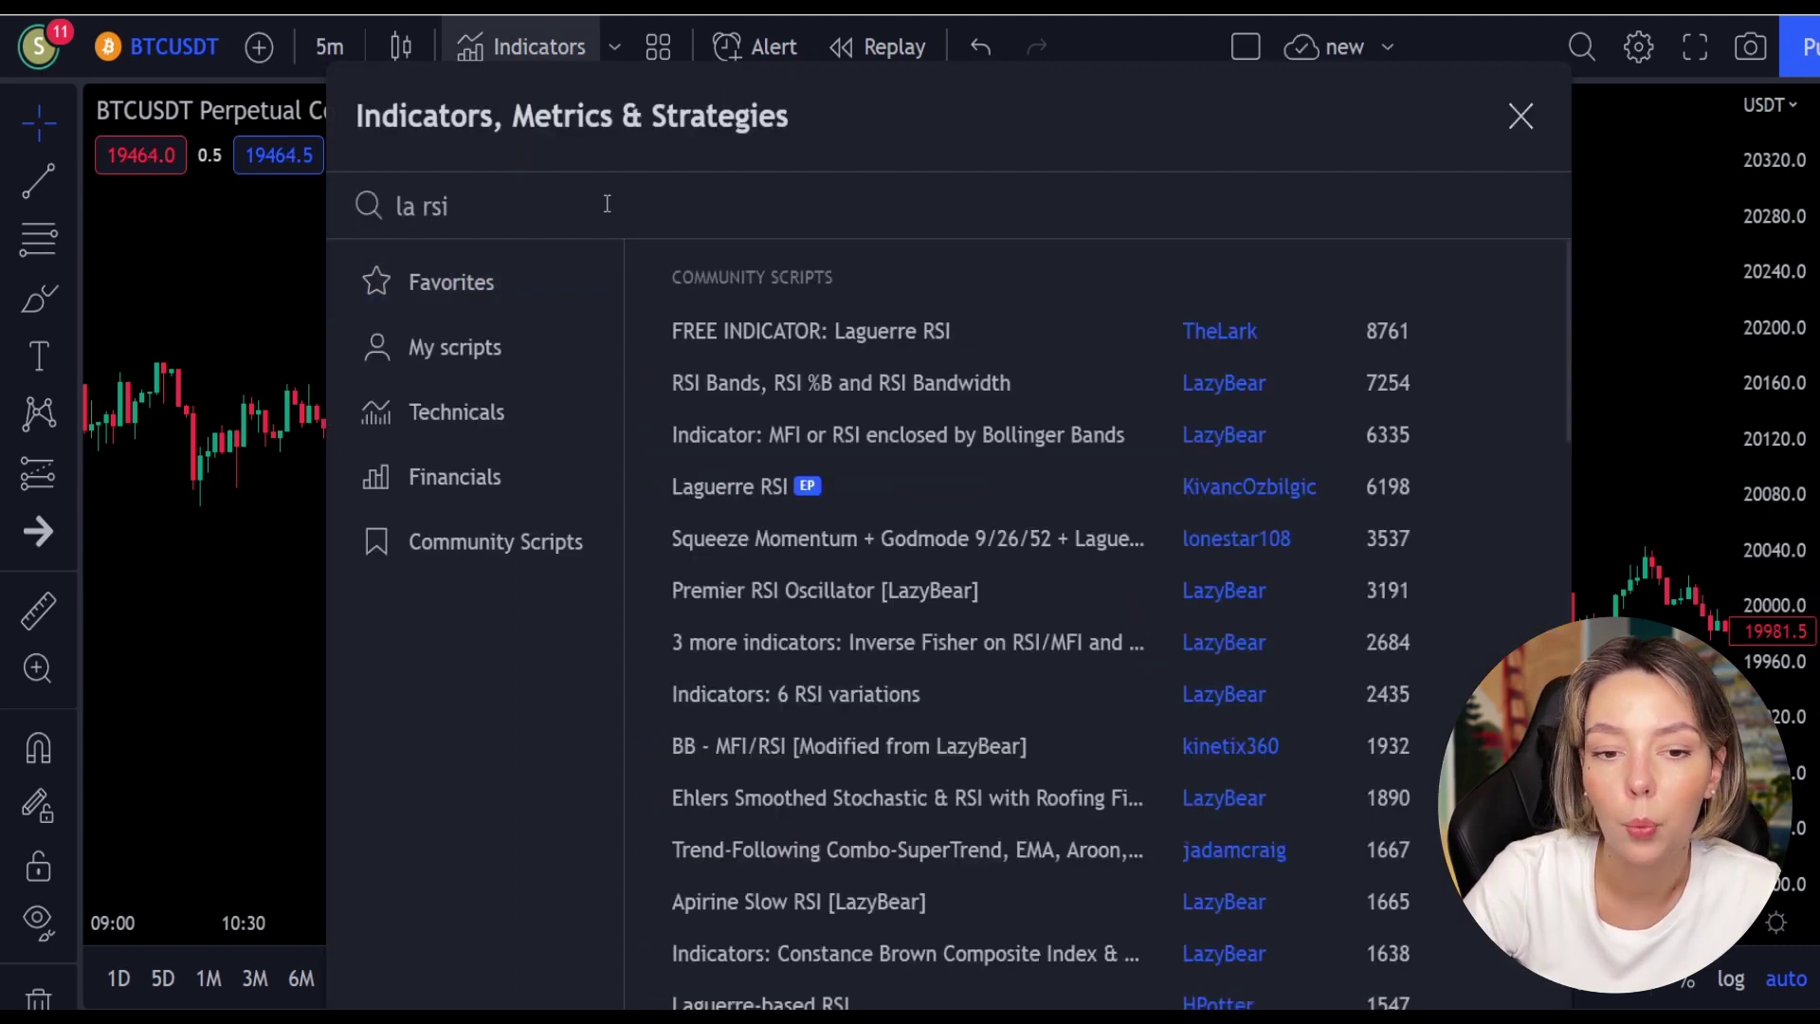
click(739, 486)
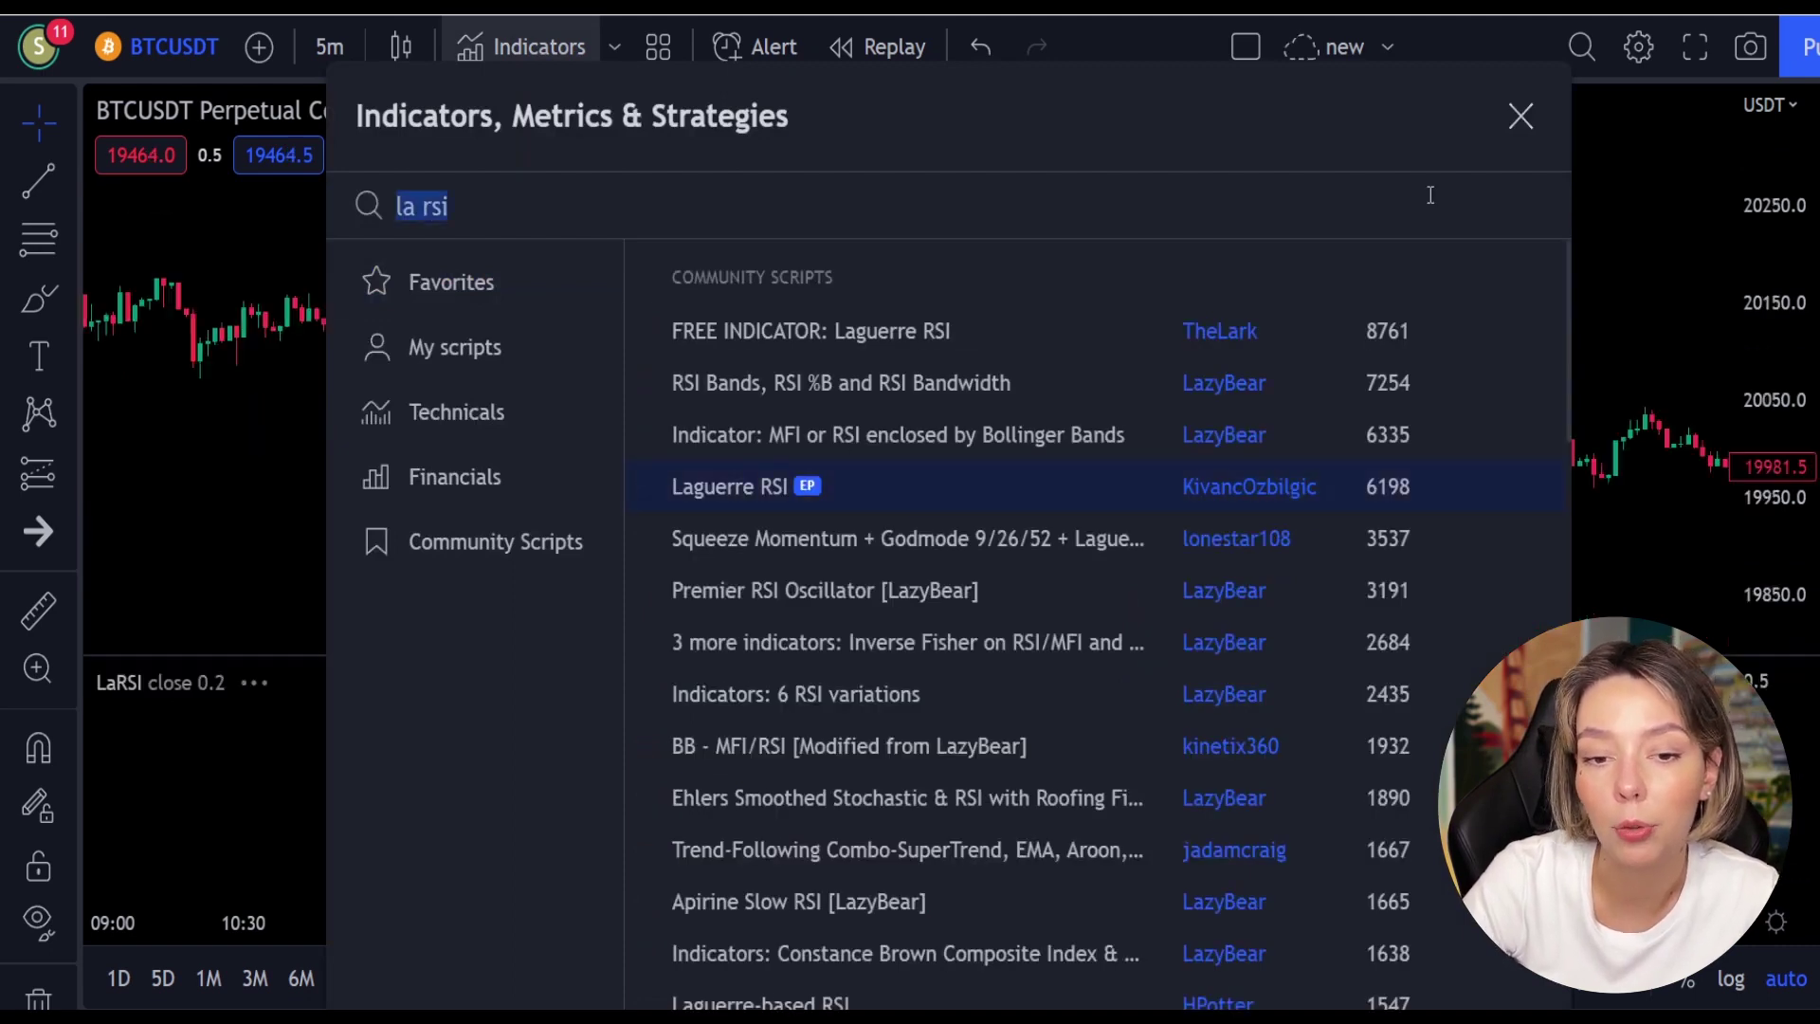
click(1526, 118)
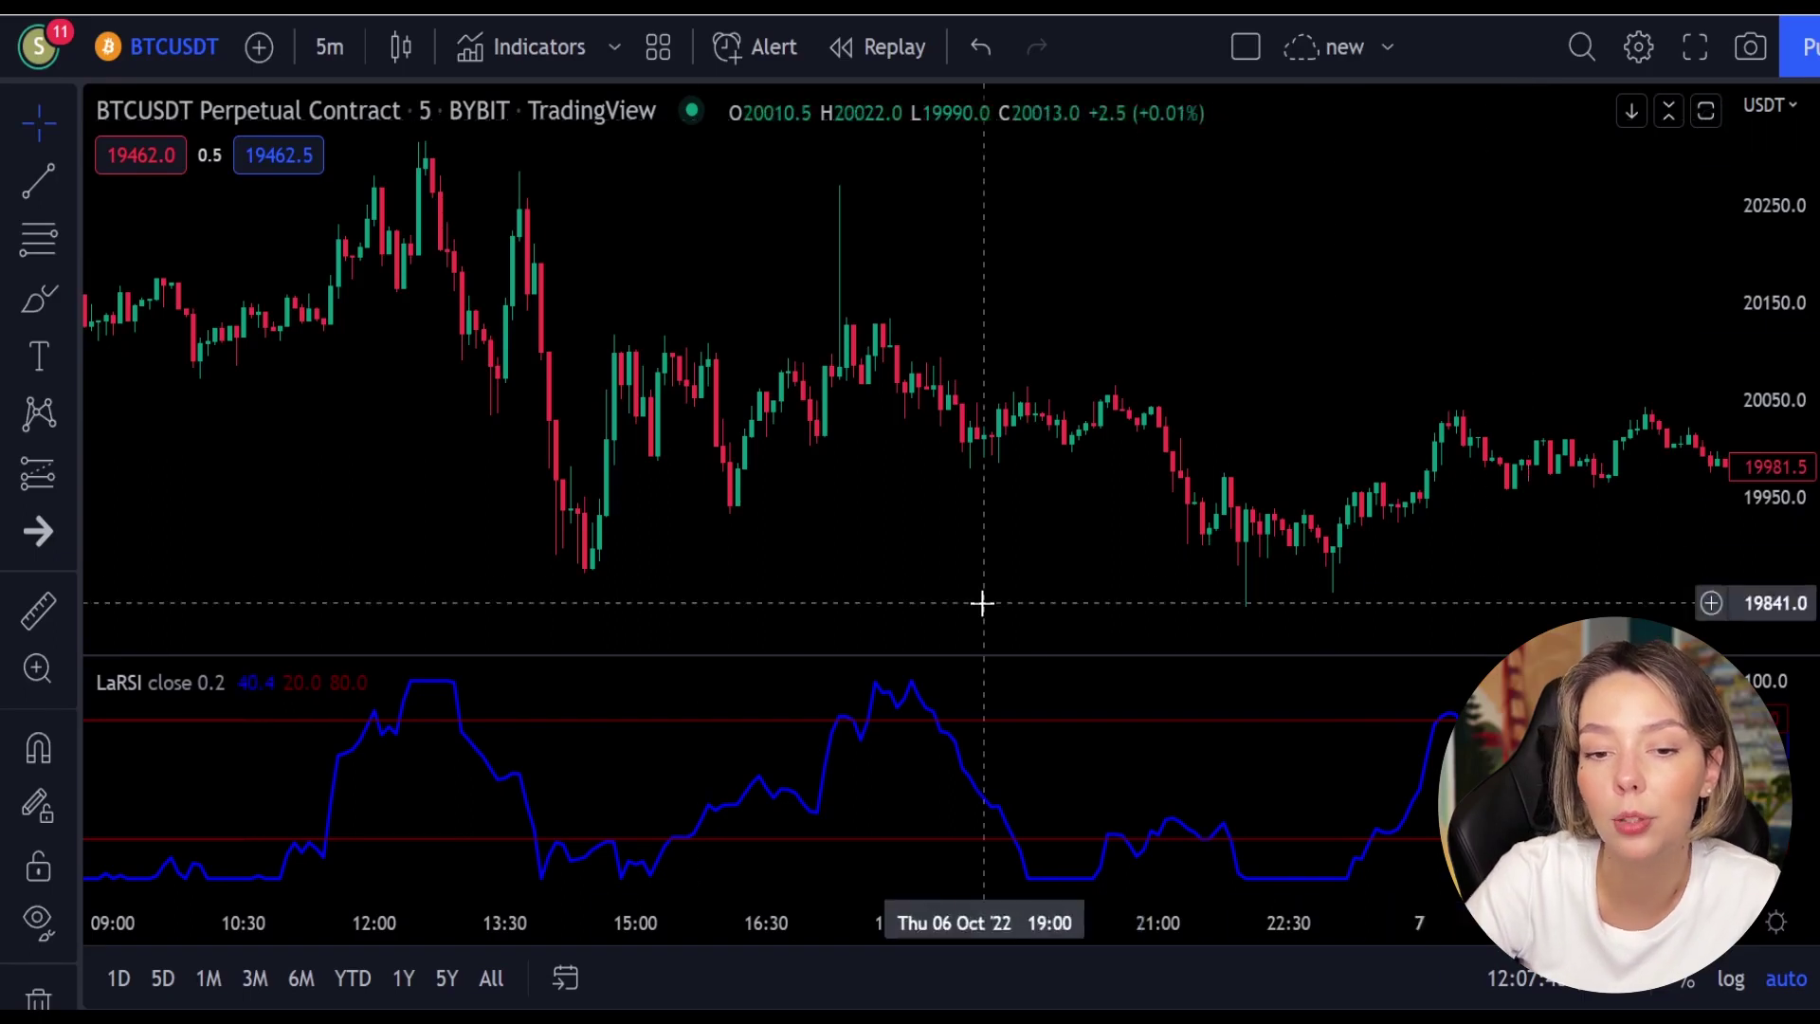
click(545, 45)
- Add the SuperTrend+ (VAWMA 120 3 0 2) overlay, then pan back to earlier candles
text(supertrend+)
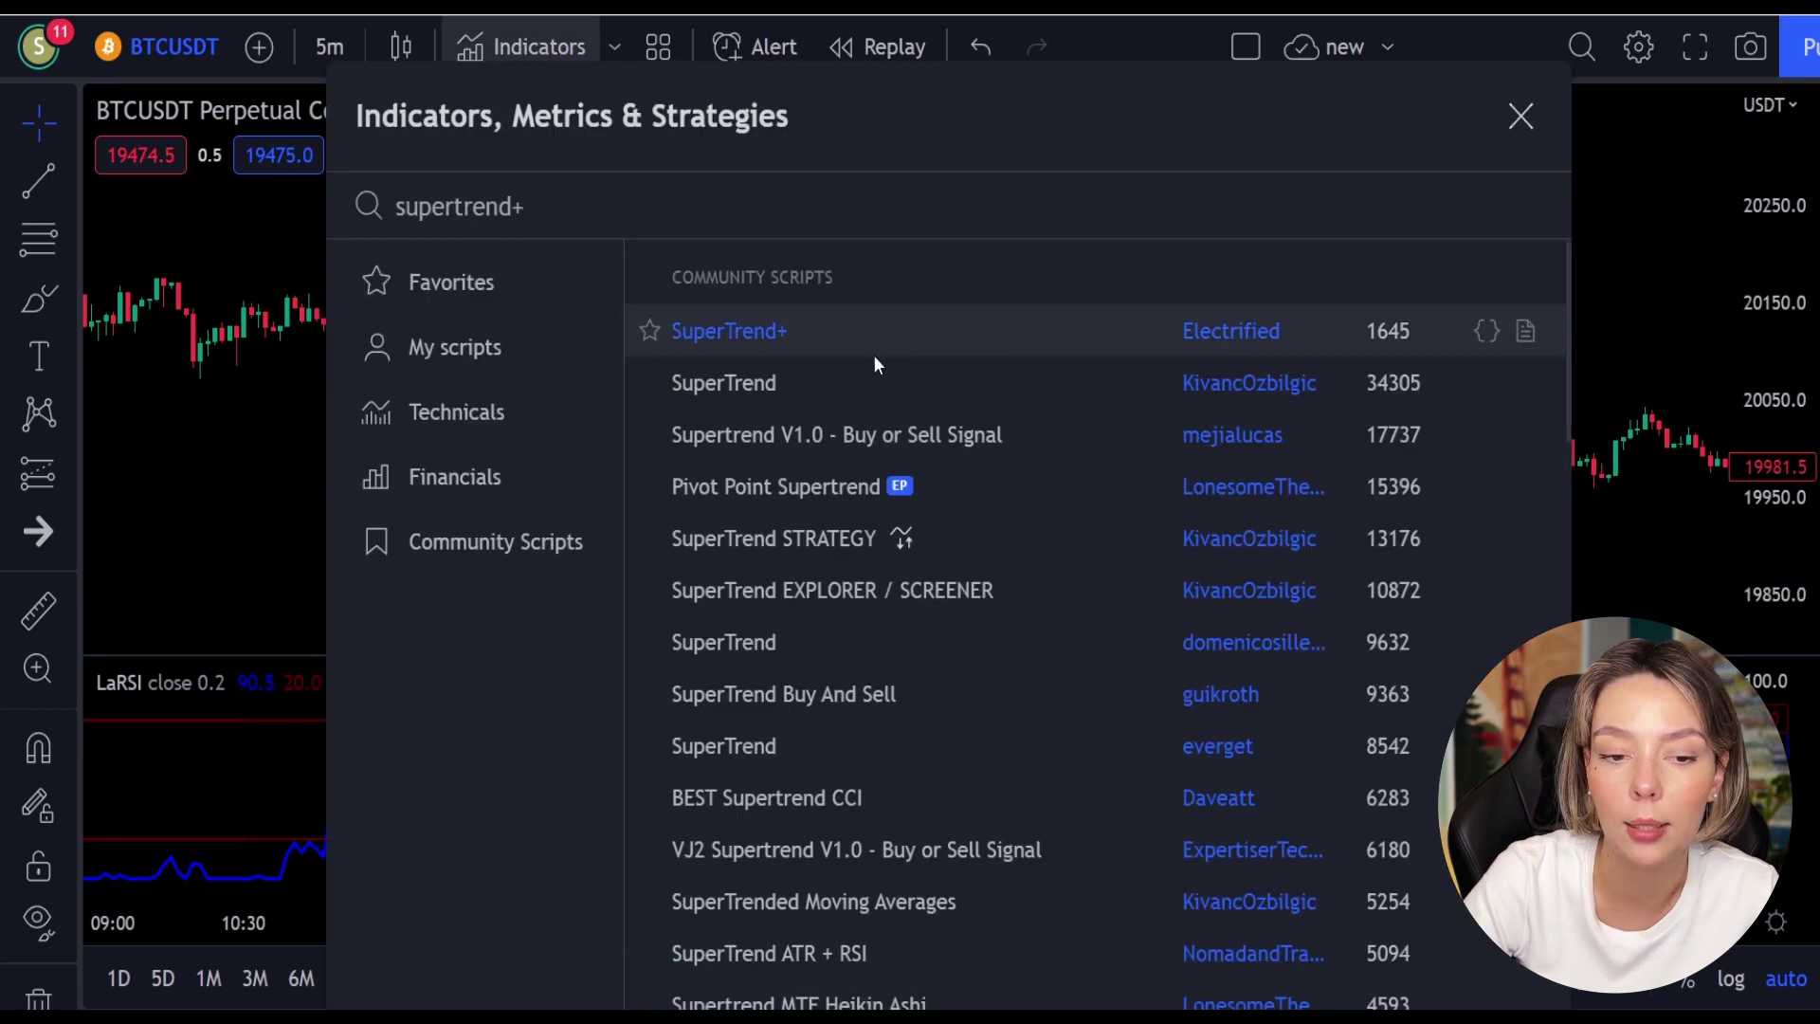
click(862, 338)
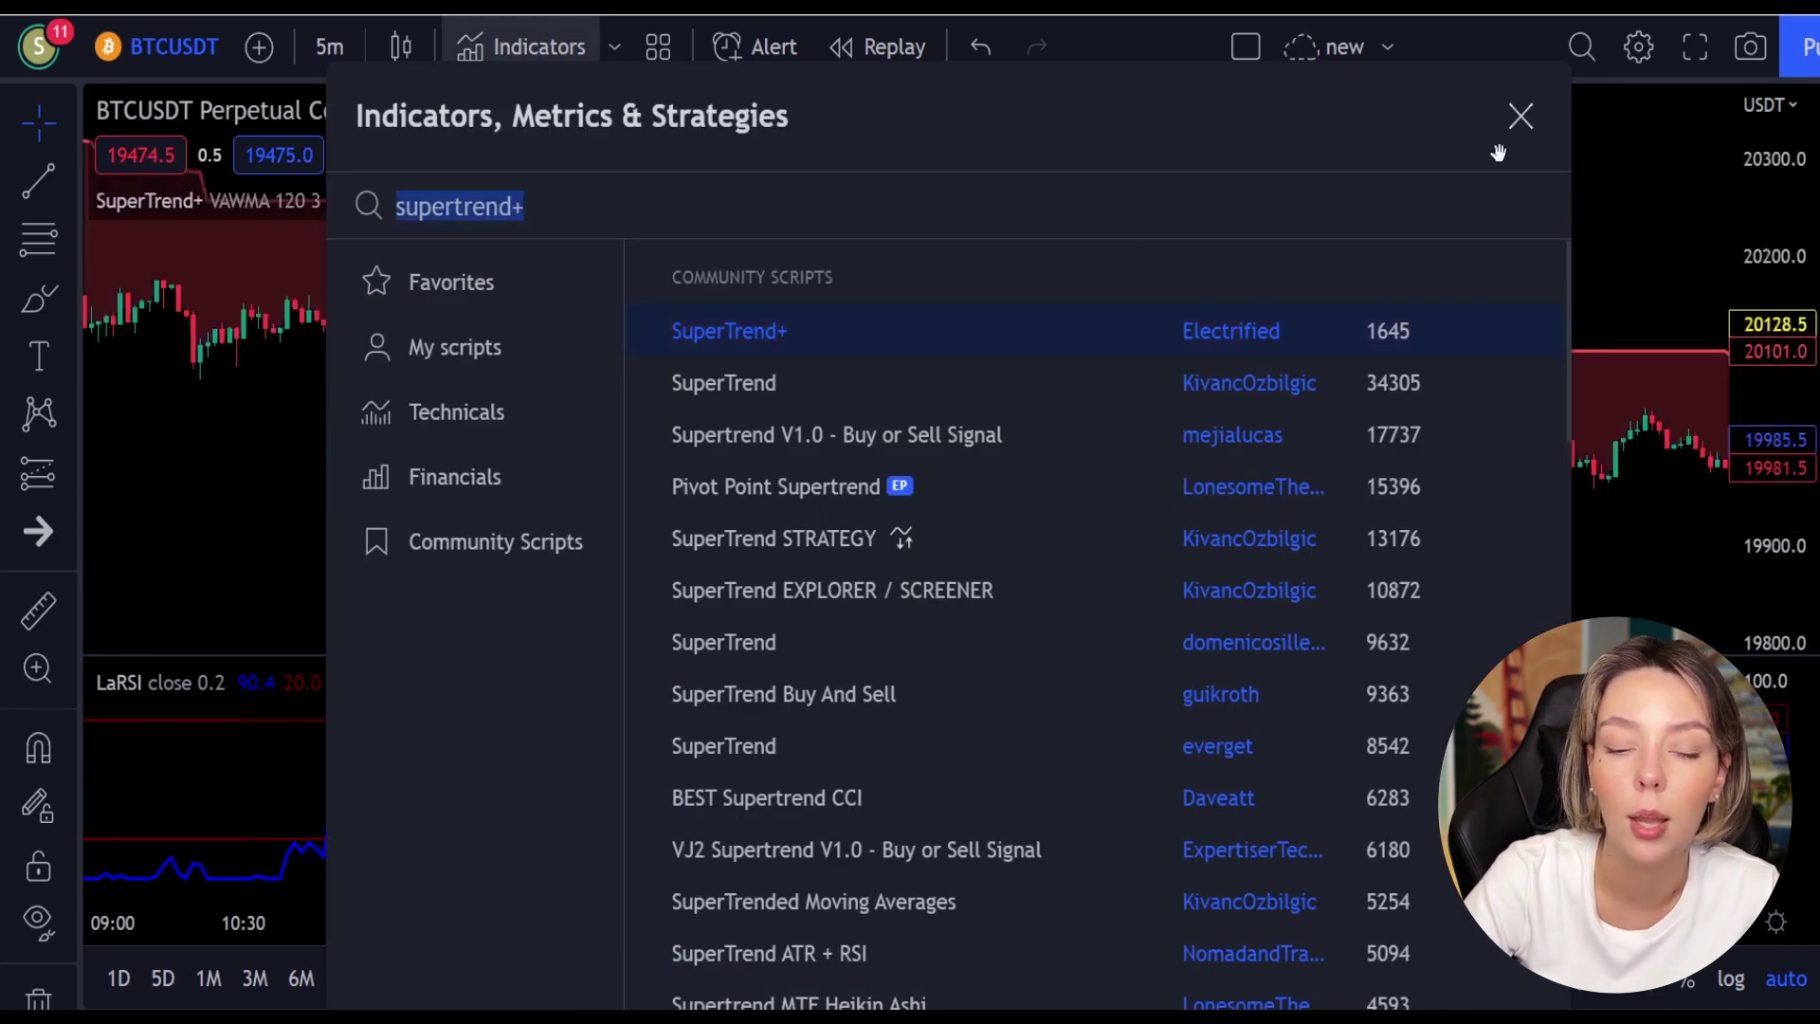
click(1521, 117)
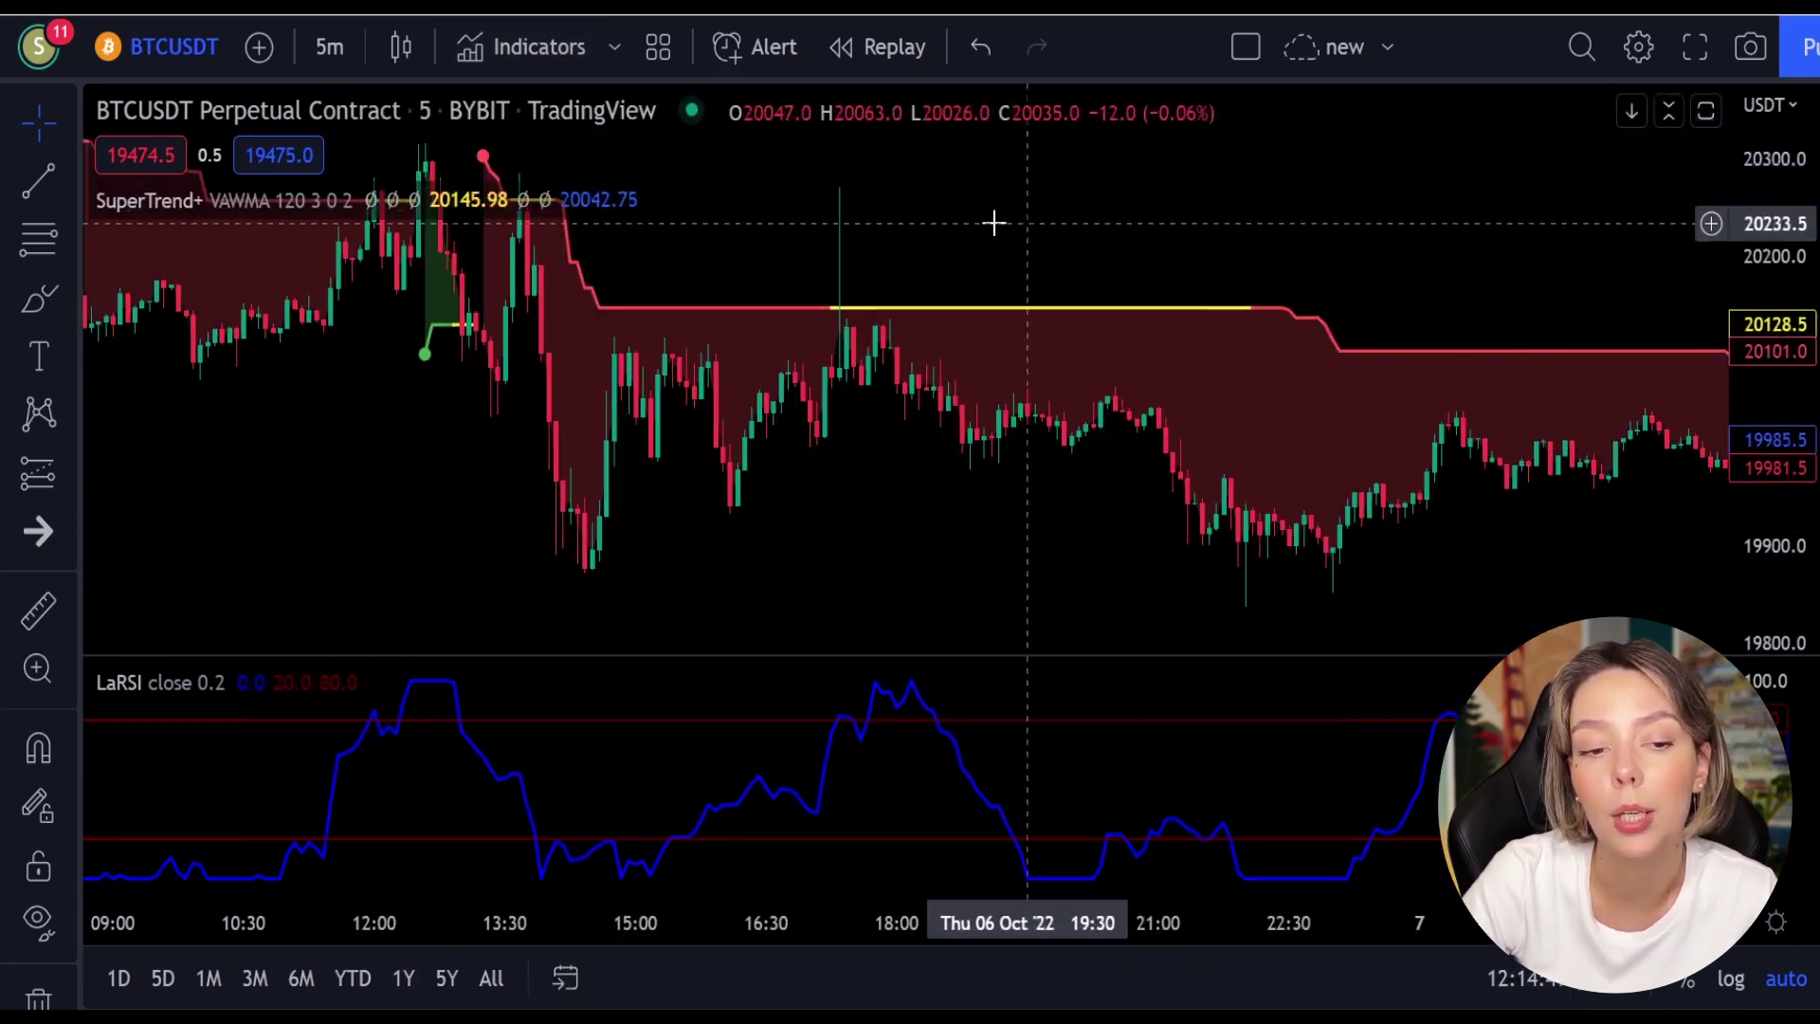
drag(896, 226, 1340, 370)
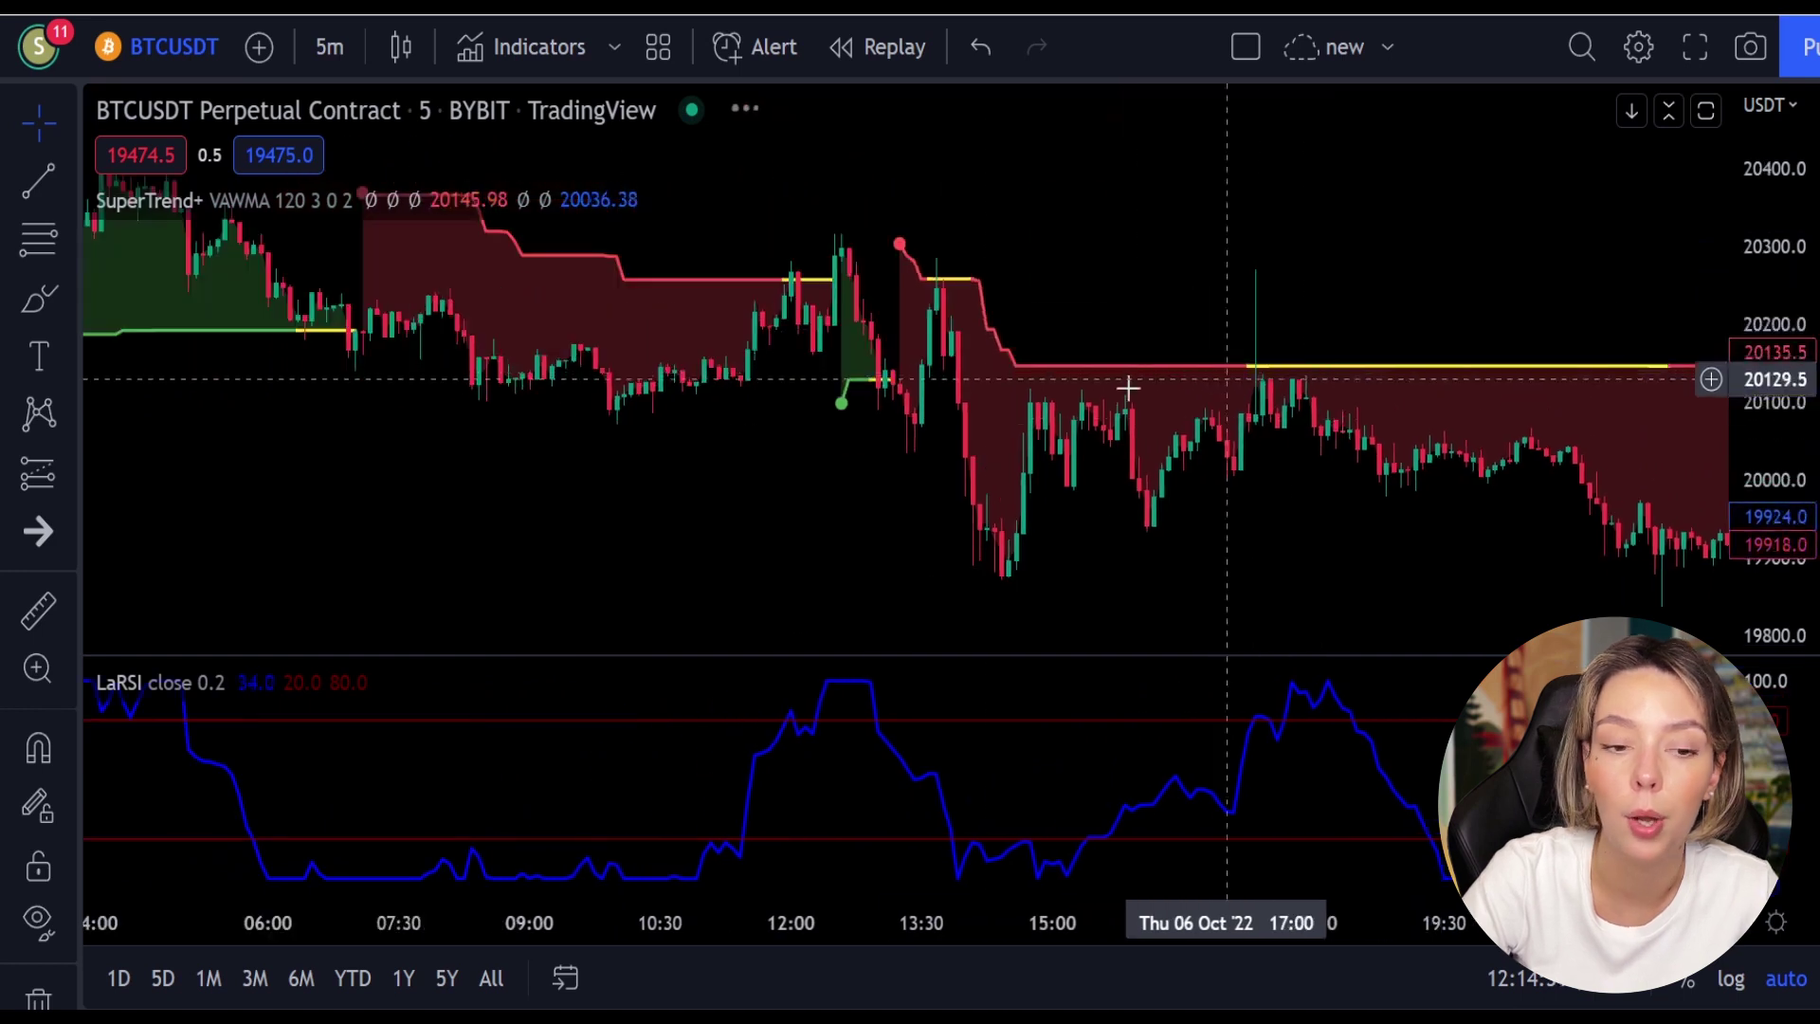
drag(621, 432, 1267, 573)
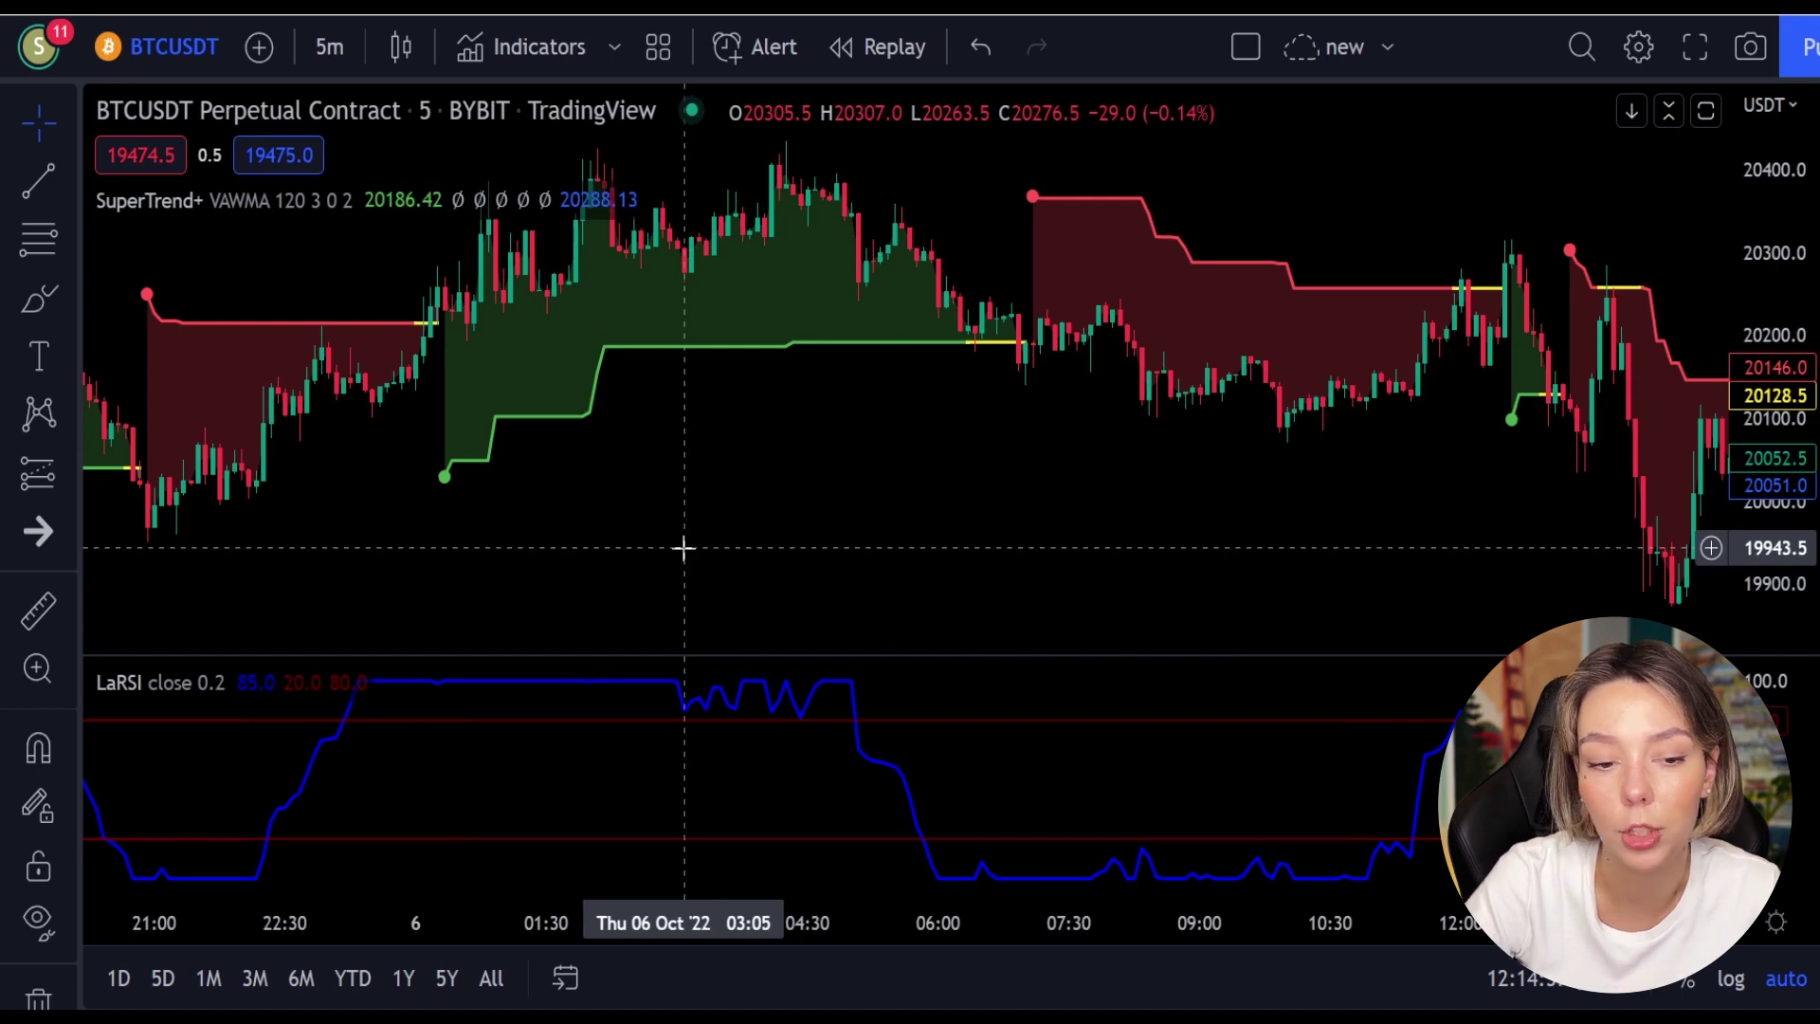
drag(698, 544, 934, 565)
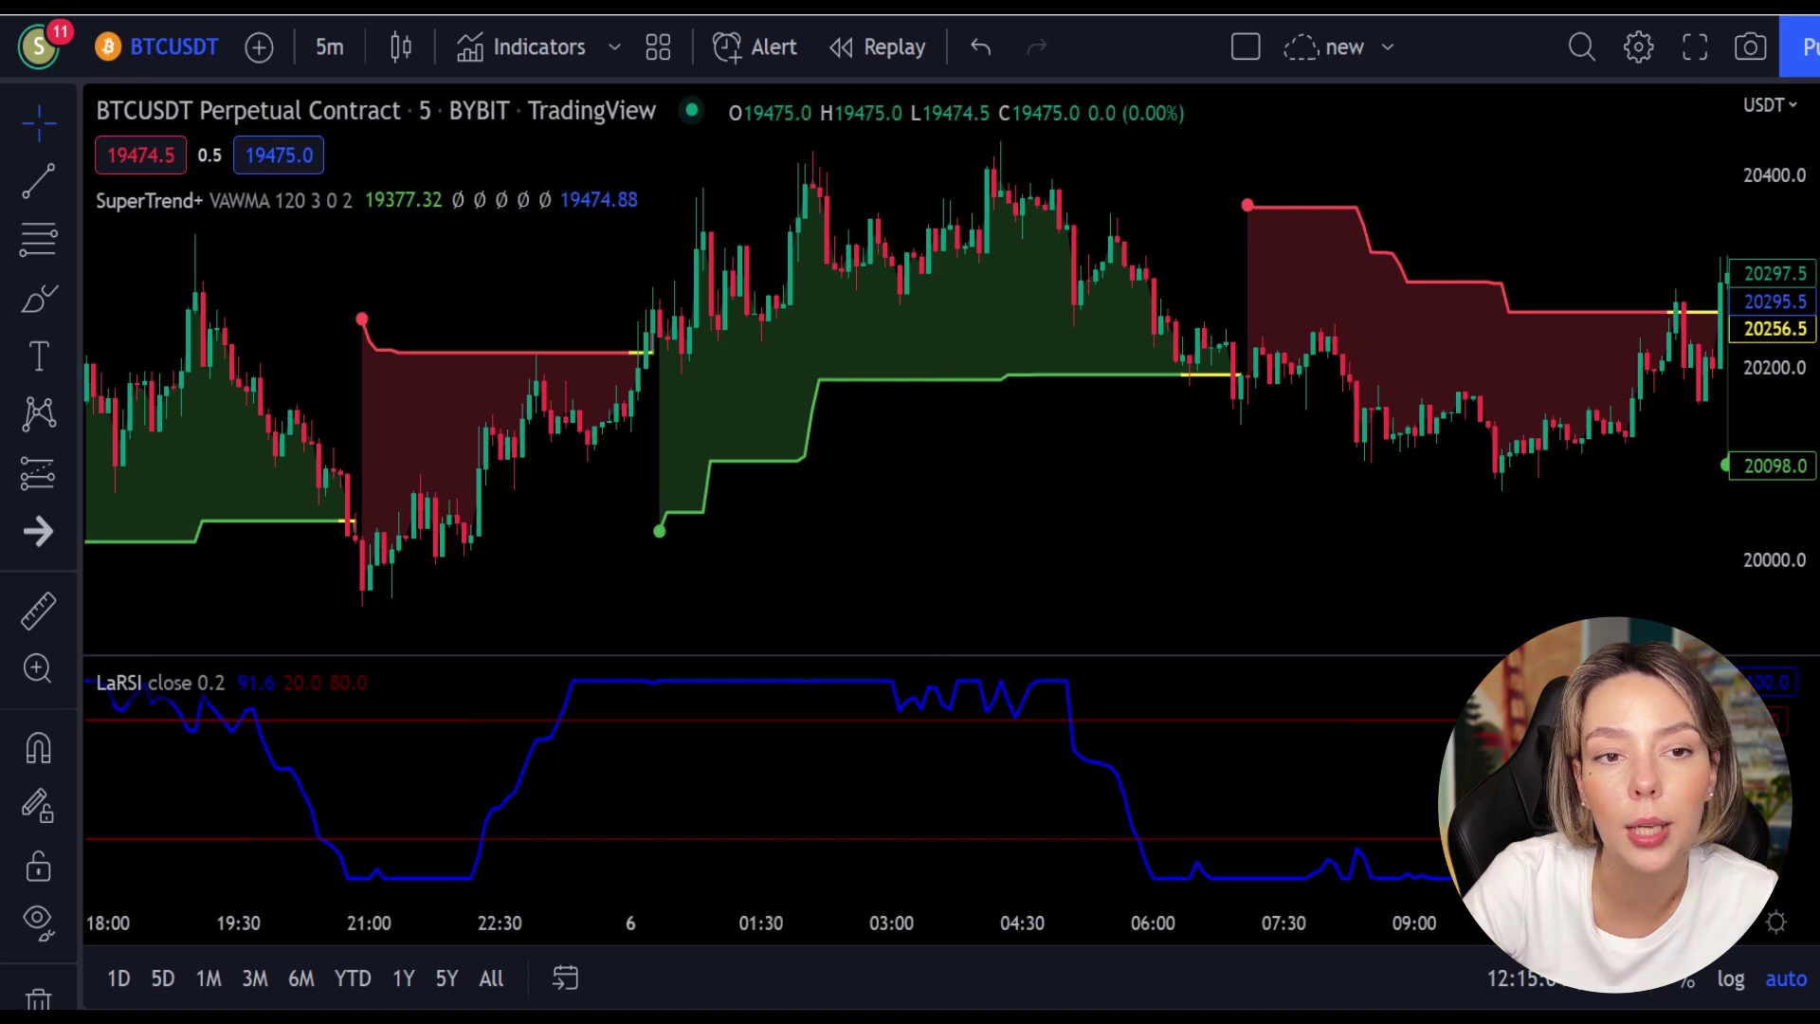
- Search 'waddah', add the Waddah Attar Explosion V2 [SHK] pane, then bring up SuperTrend+ settings
click(503, 44)
text(waddag)
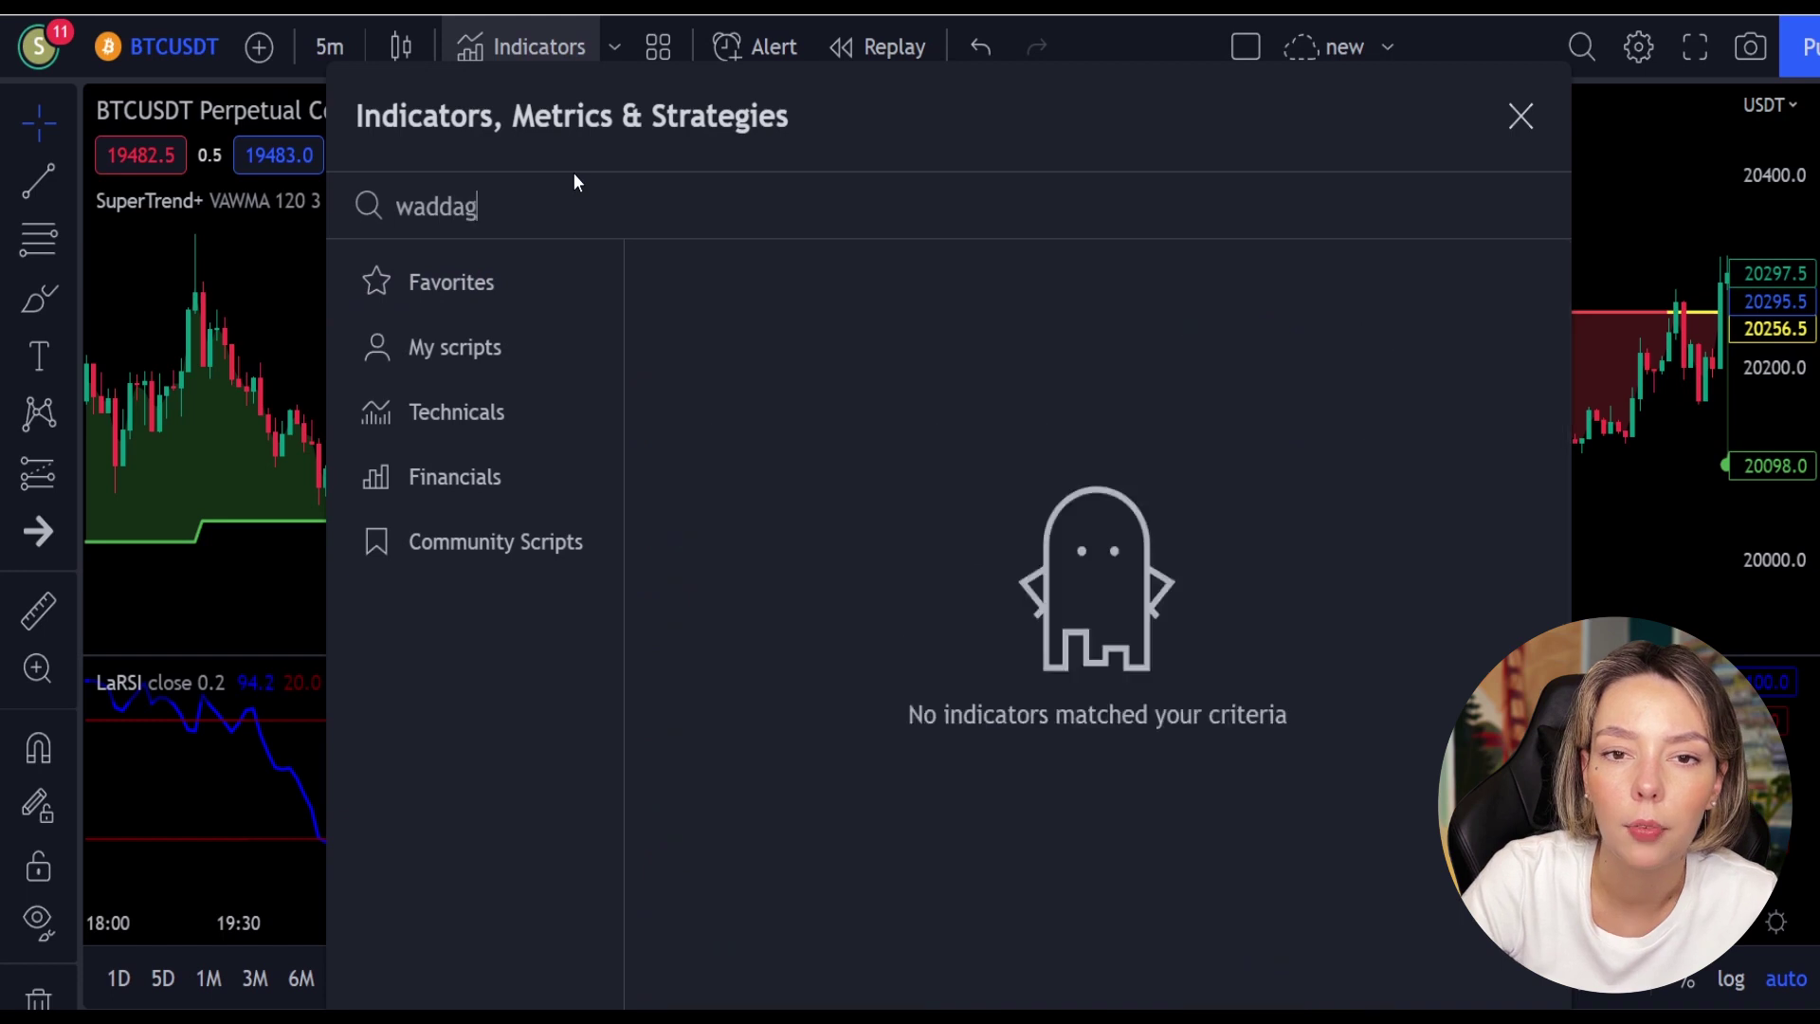
key(BackSpace)
text(h)
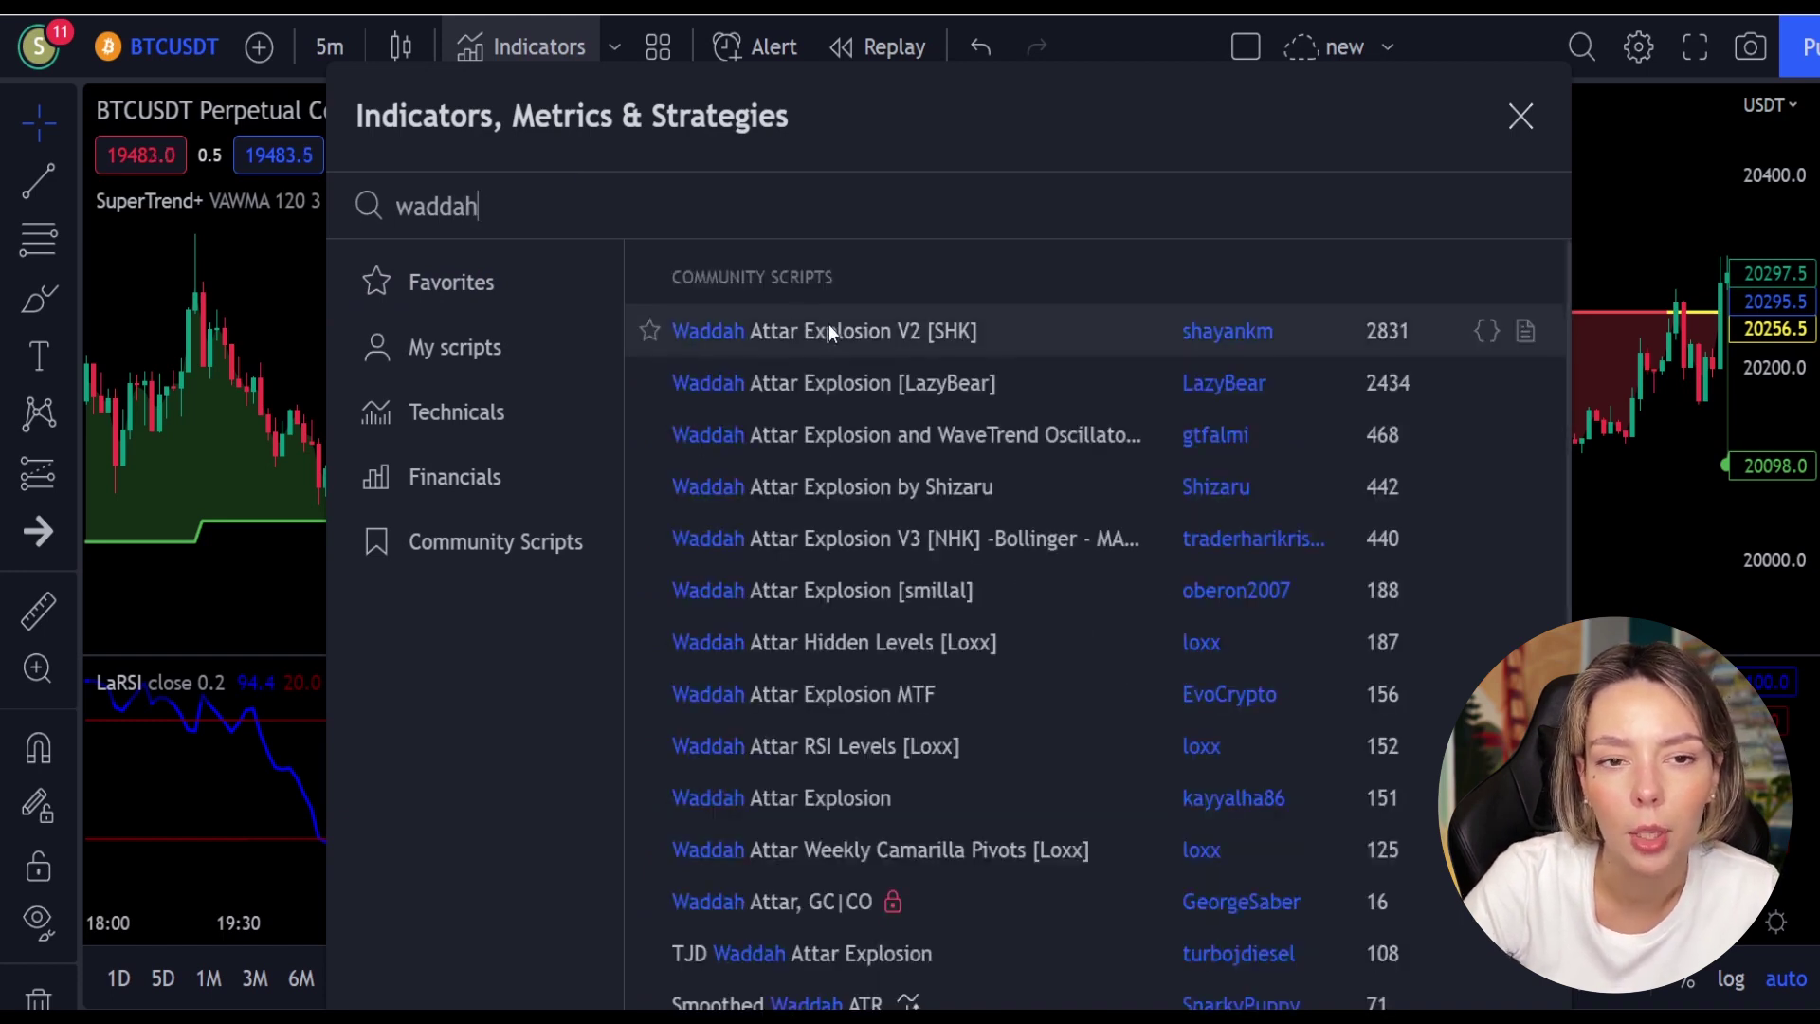
click(851, 328)
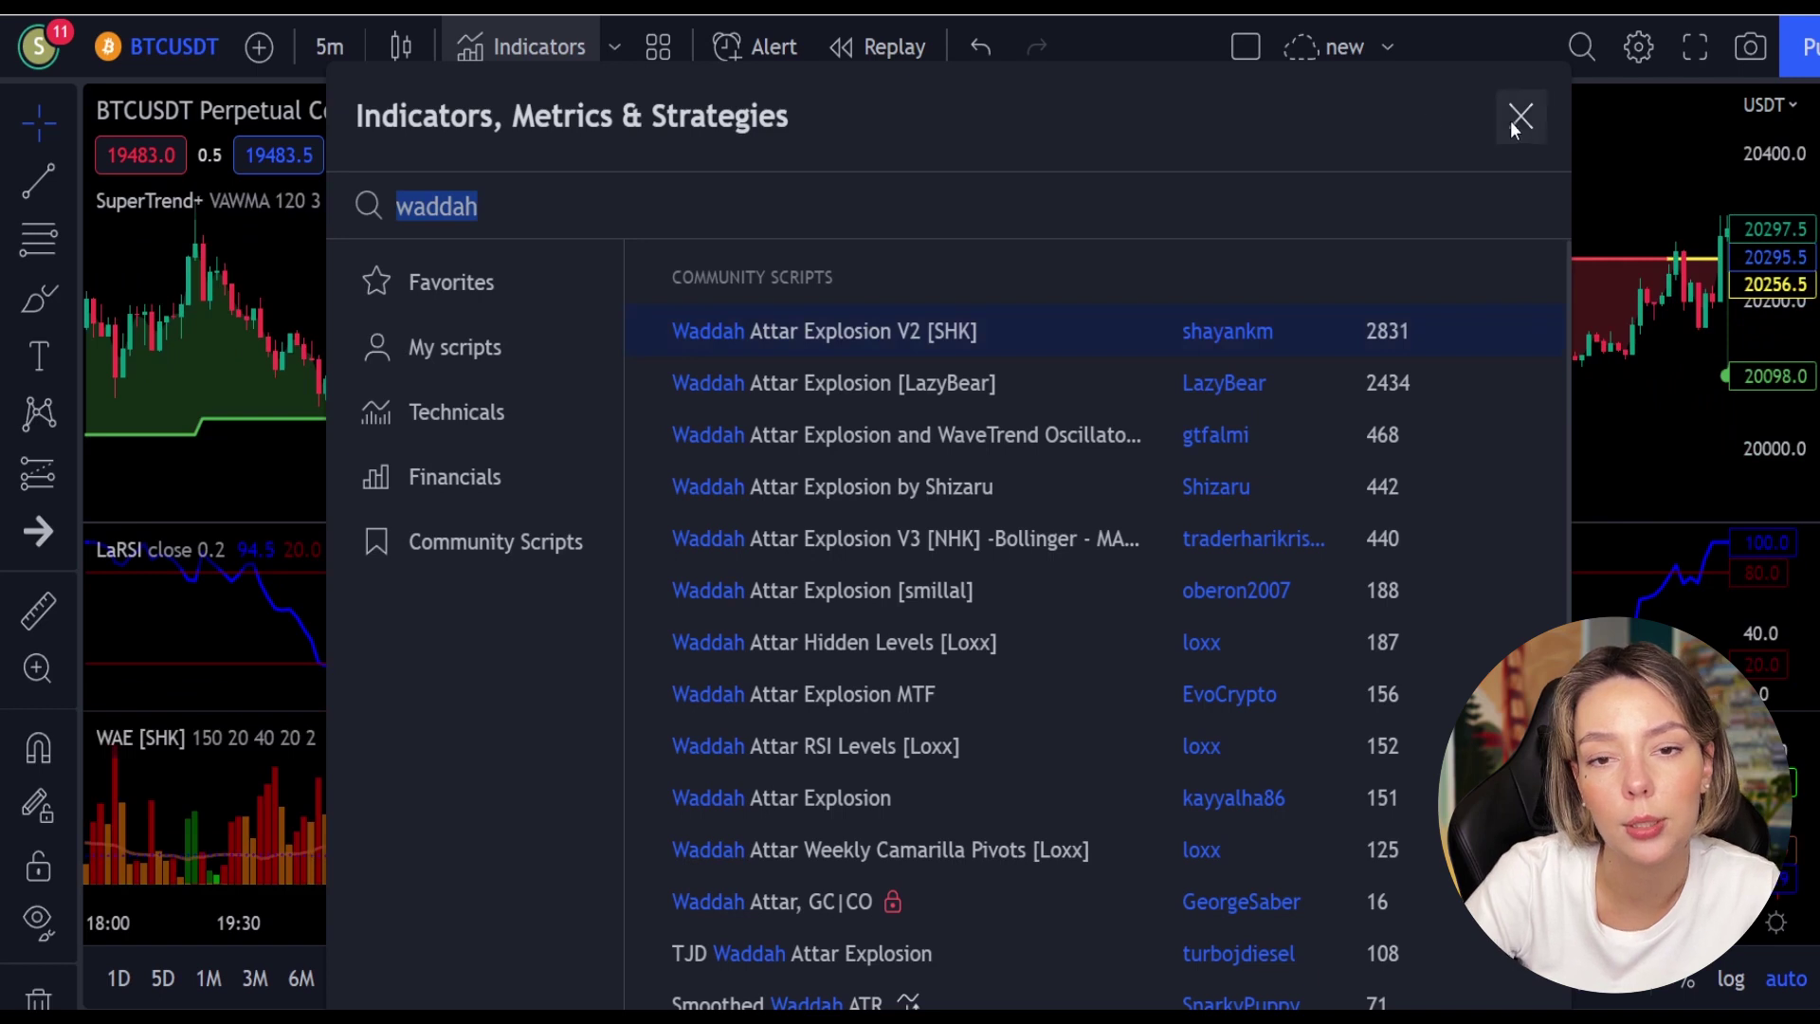
click(1519, 117)
mouse_move(362, 202)
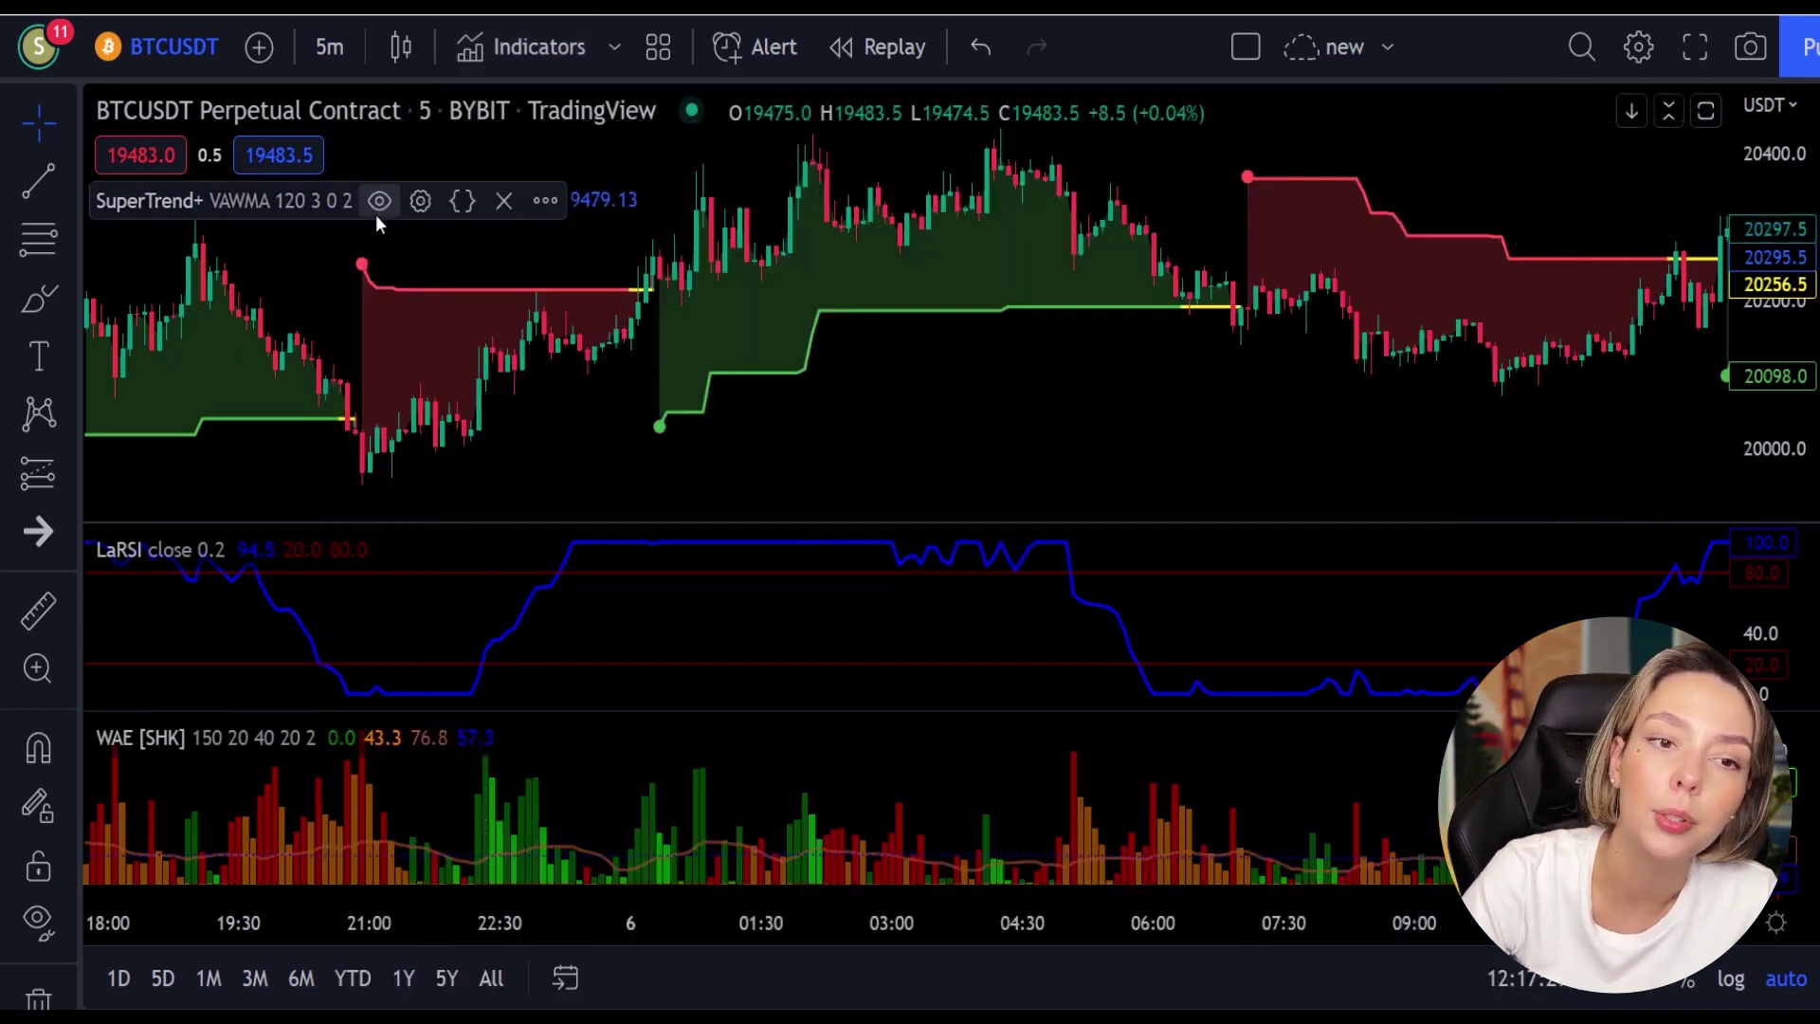
click(421, 201)
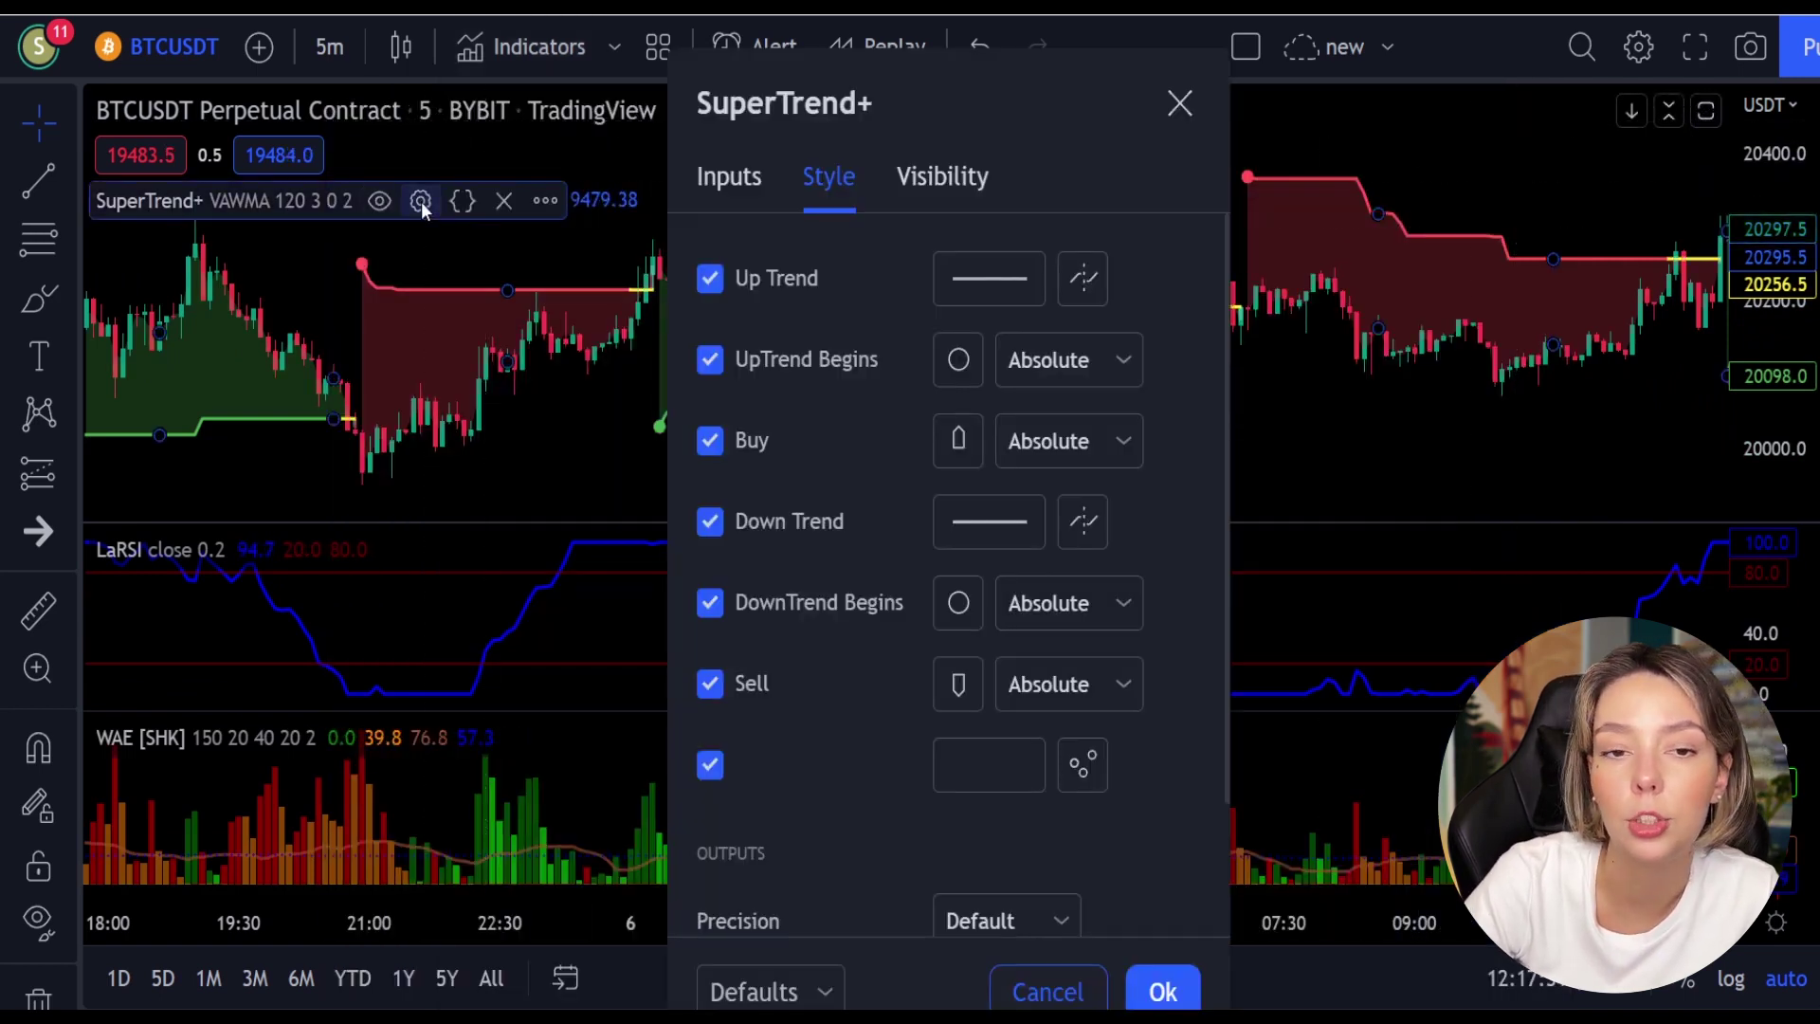
- Raise the SuperTrend+ Multiplier from 3 to 4
click(731, 179)
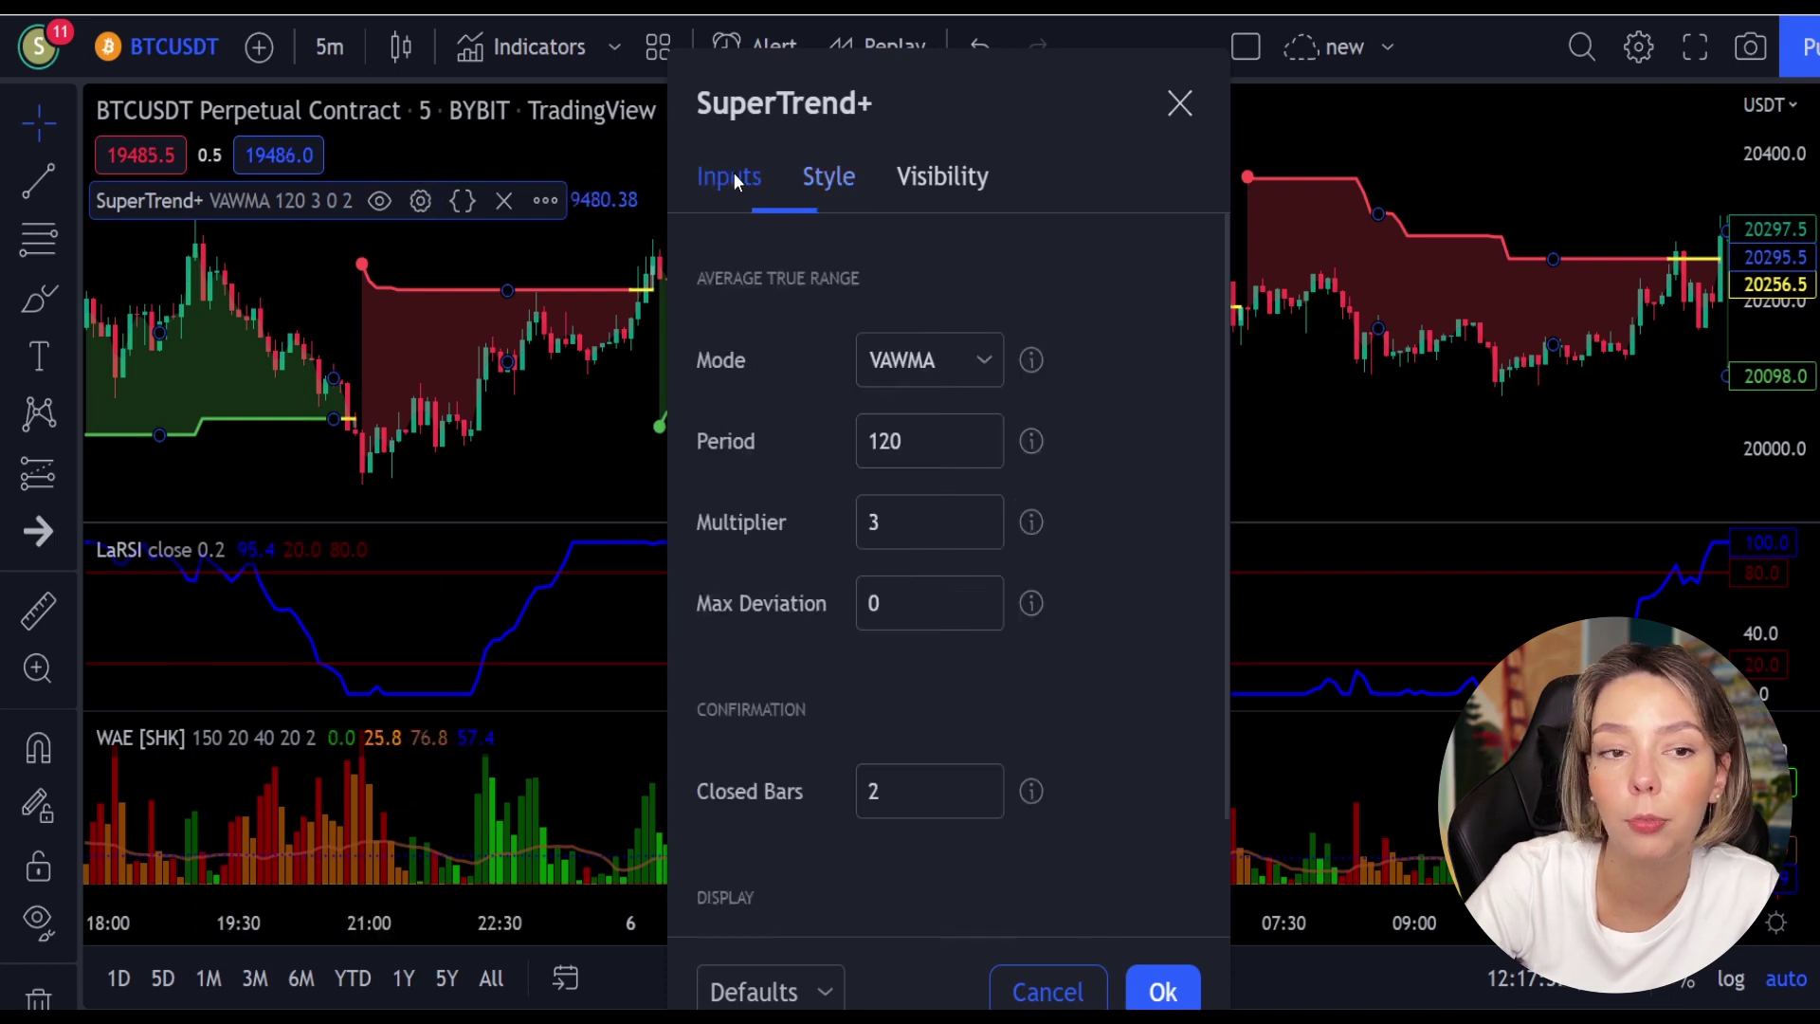
click(993, 510)
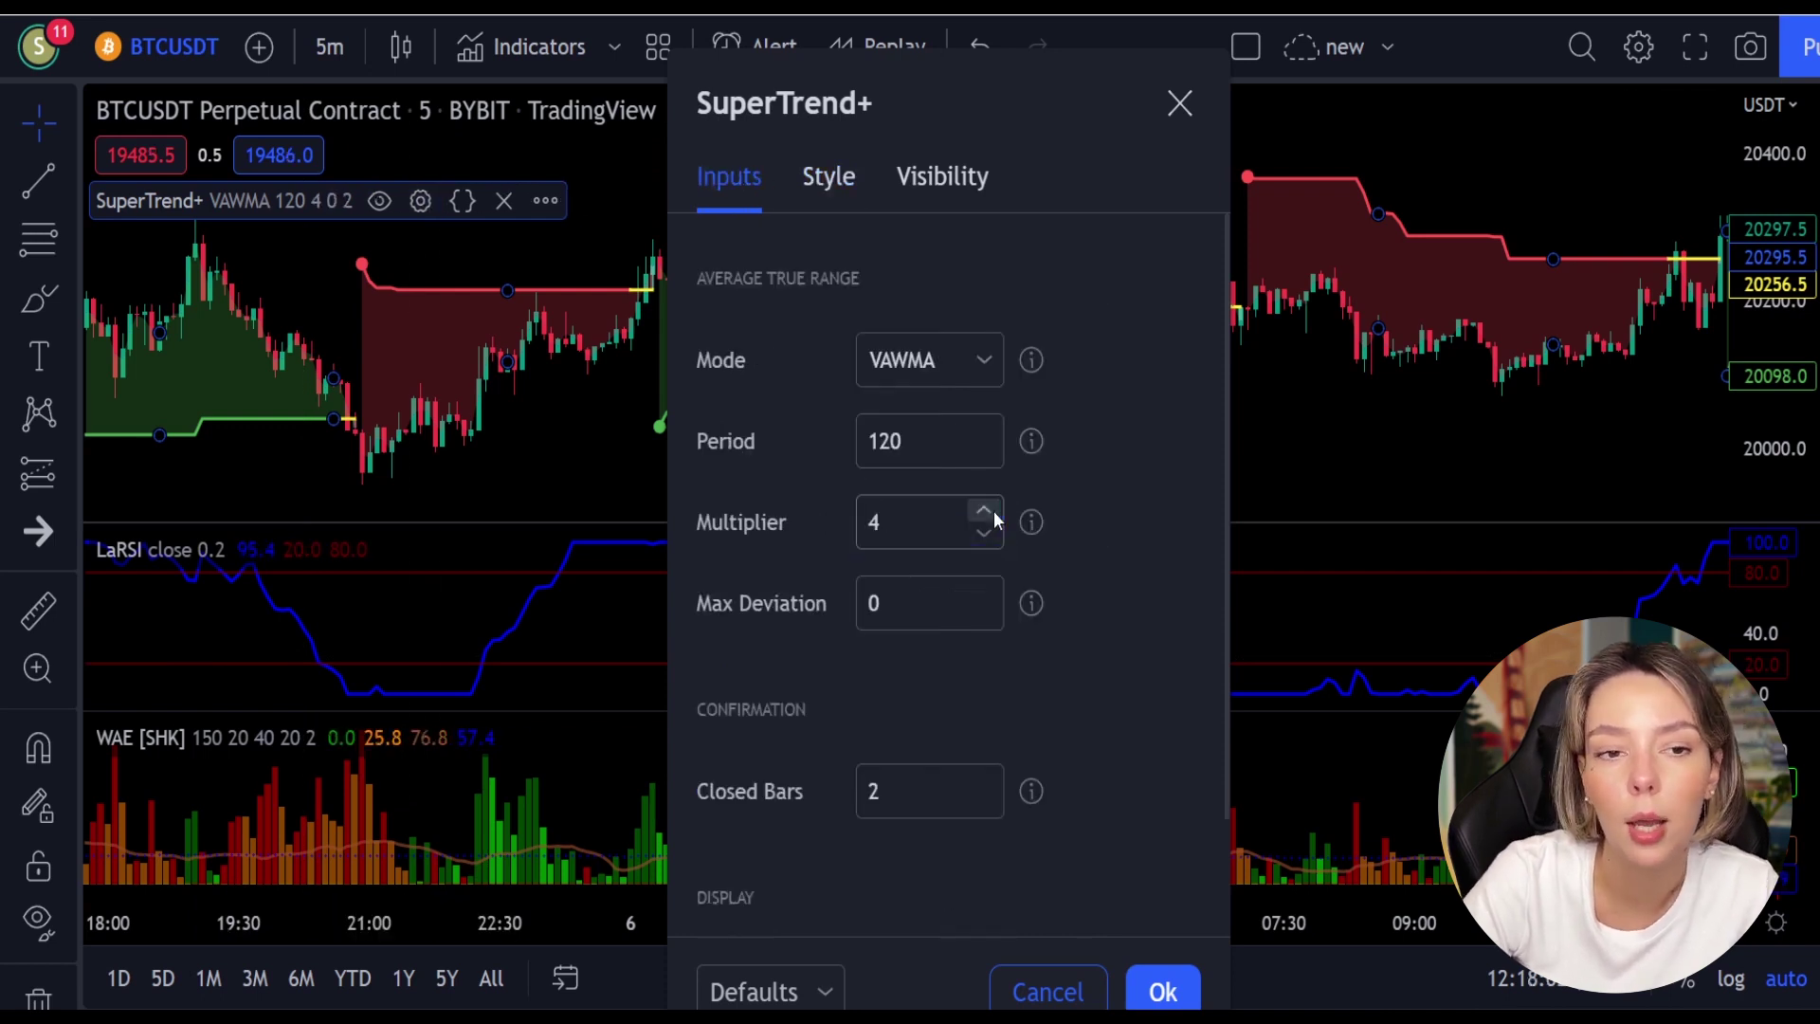
key(Return)
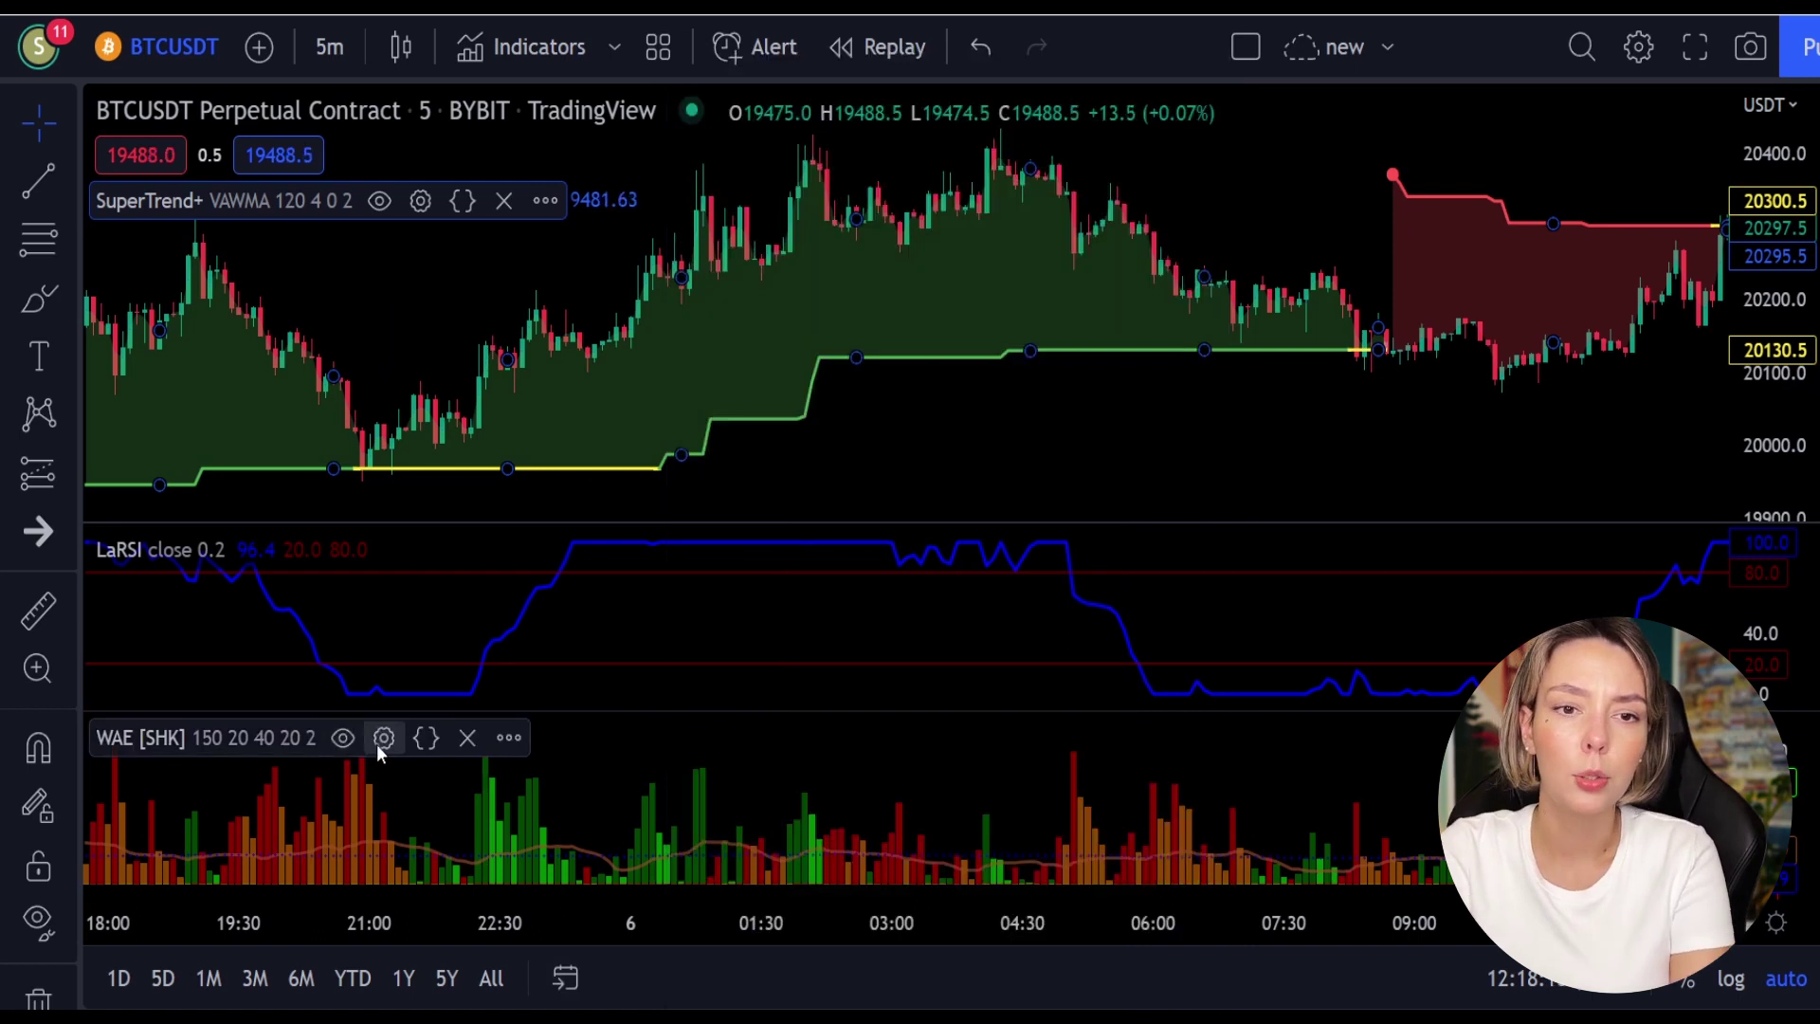
- Style WAE [SHK]: hide the DeadZoneLine and make the ExplosionLine white at 100% opacity
click(379, 743)
click(828, 311)
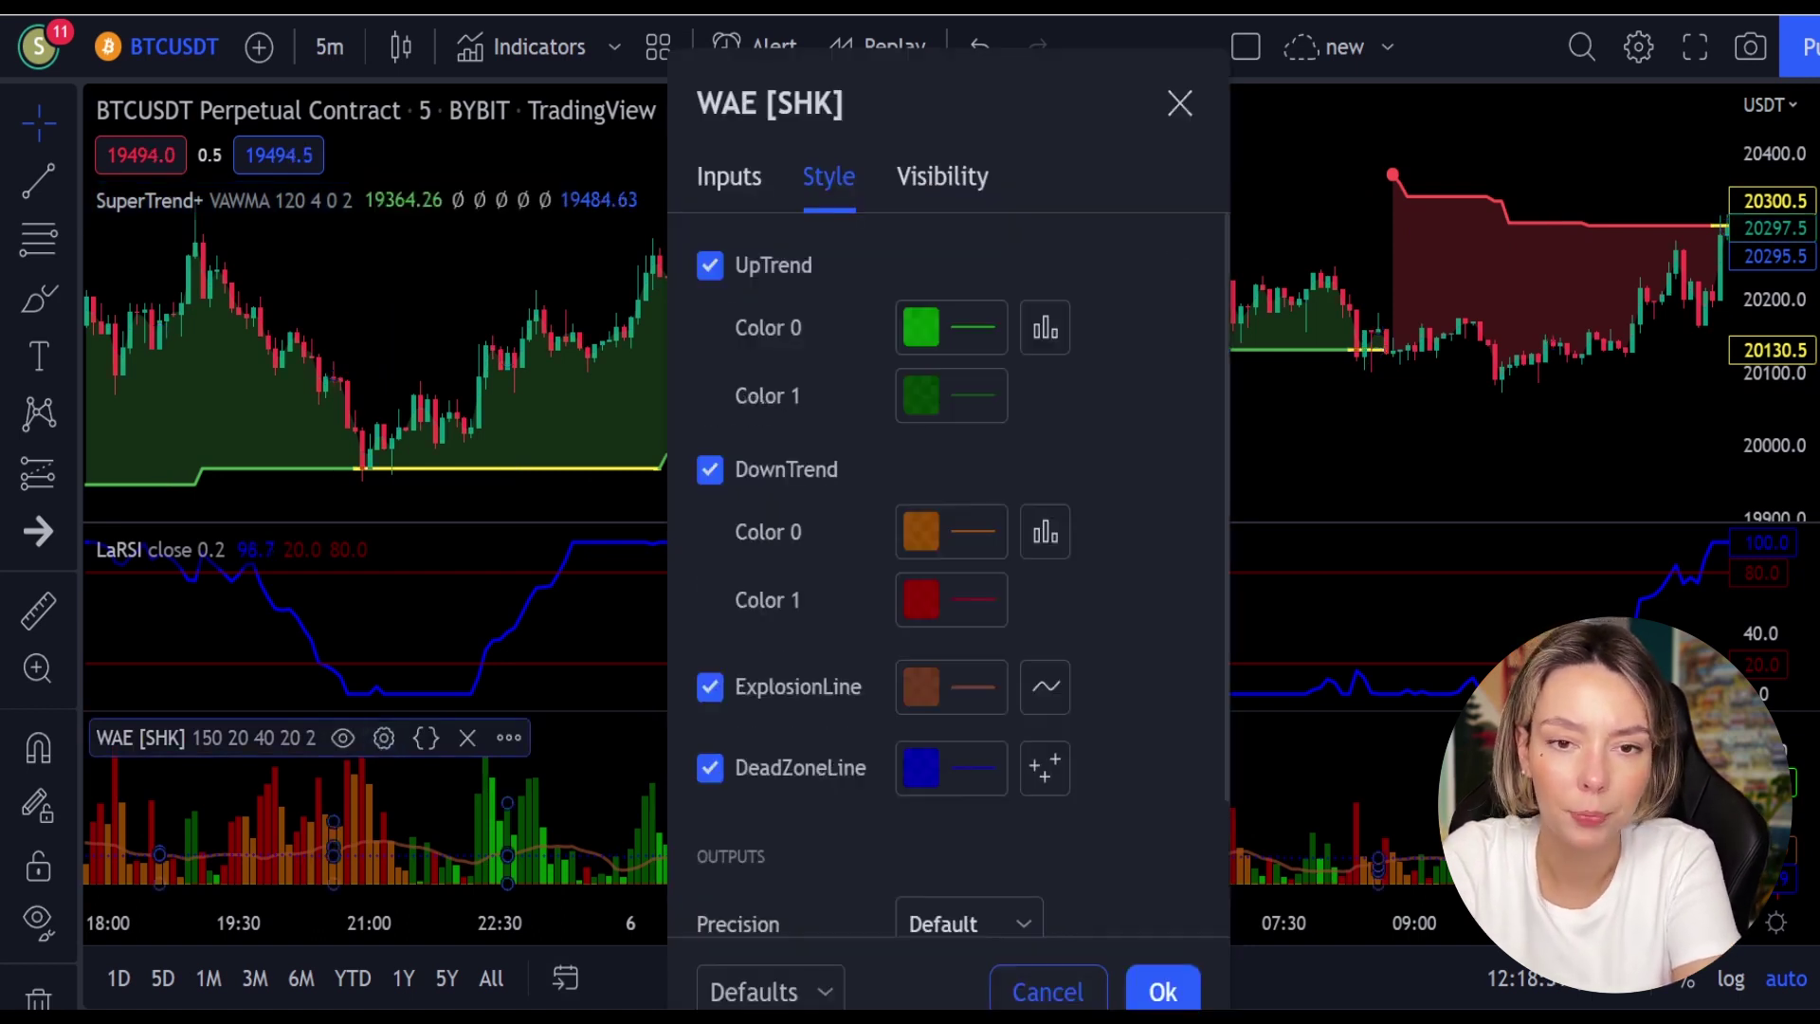
scroll(715, 696, down, 1)
click(711, 692)
click(933, 621)
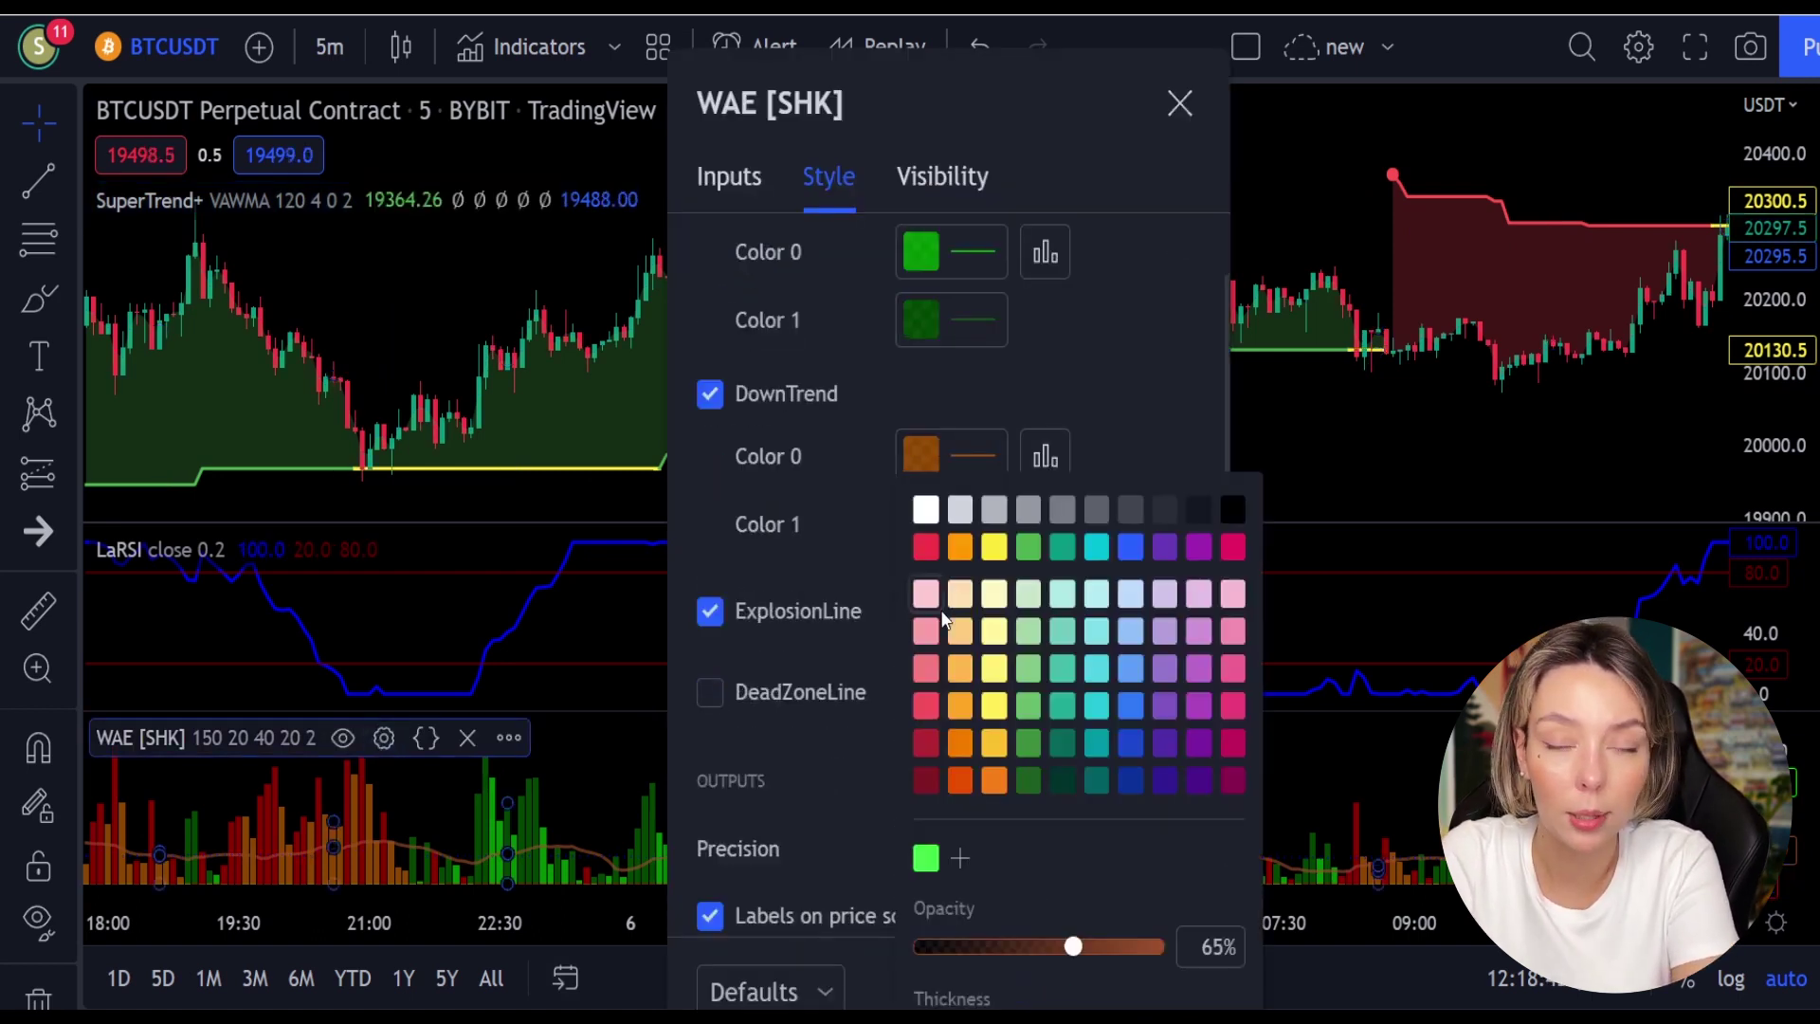
click(926, 513)
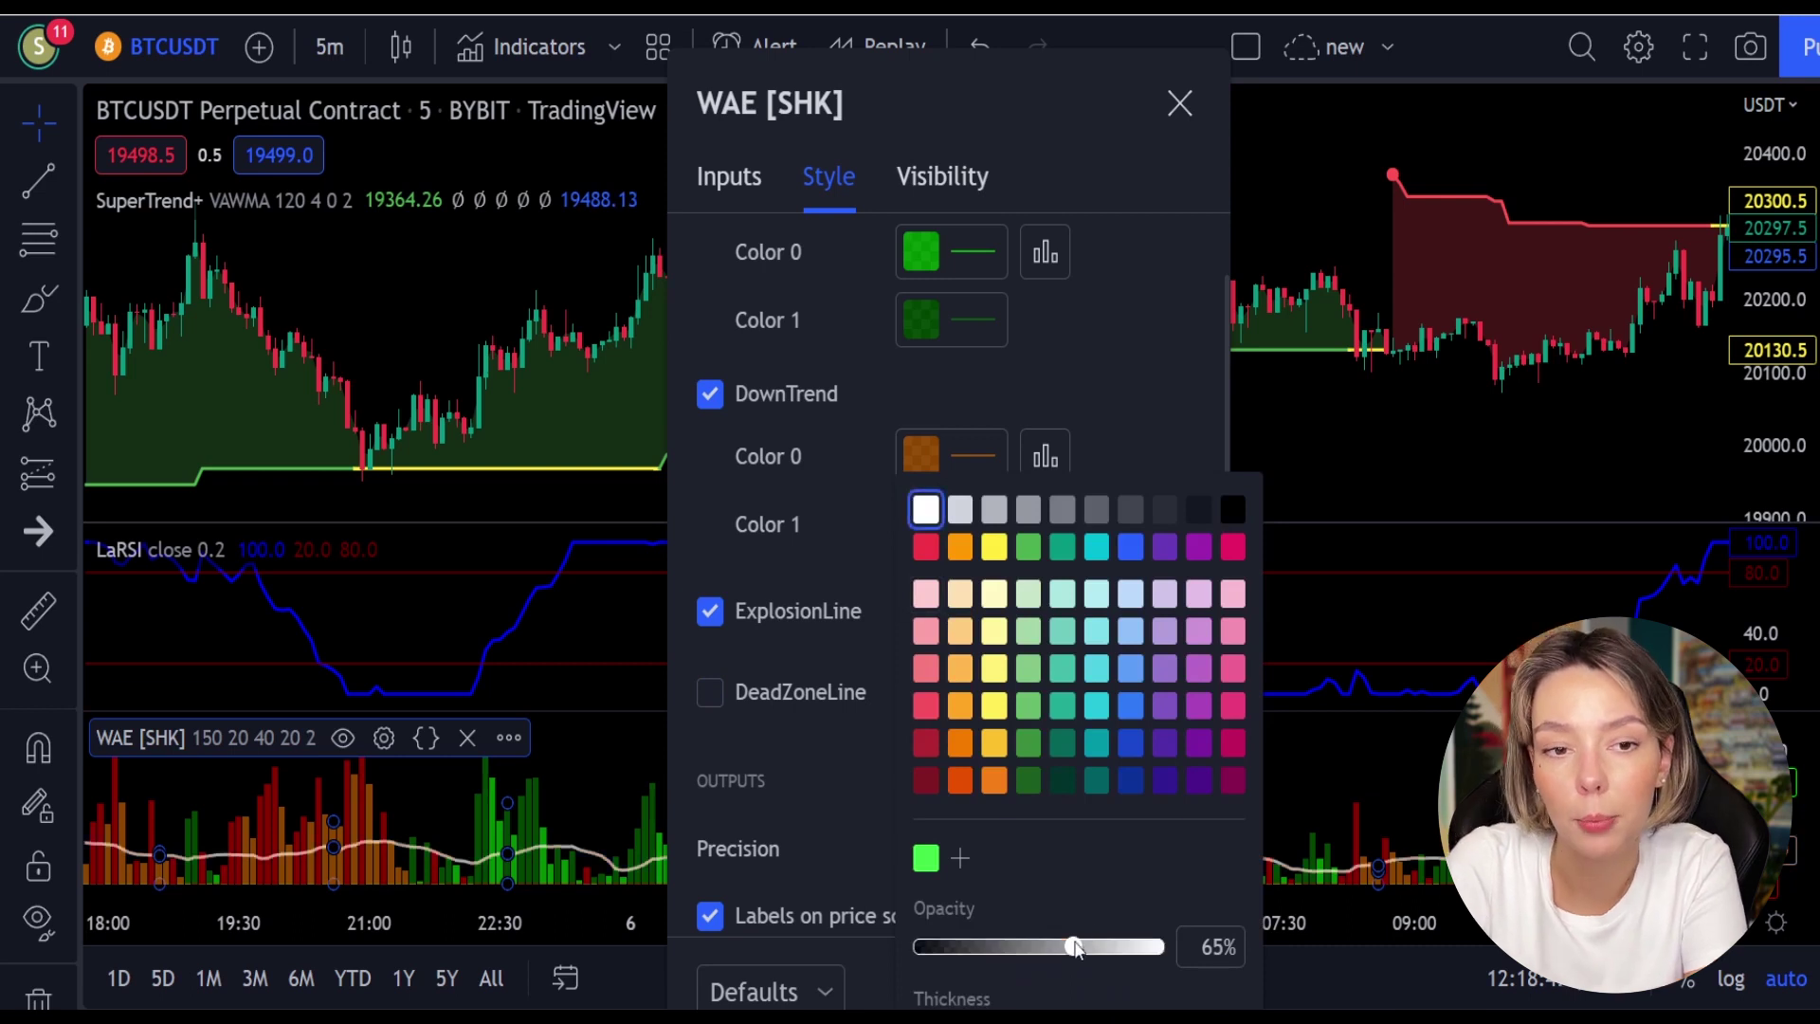
drag(1074, 950, 1186, 956)
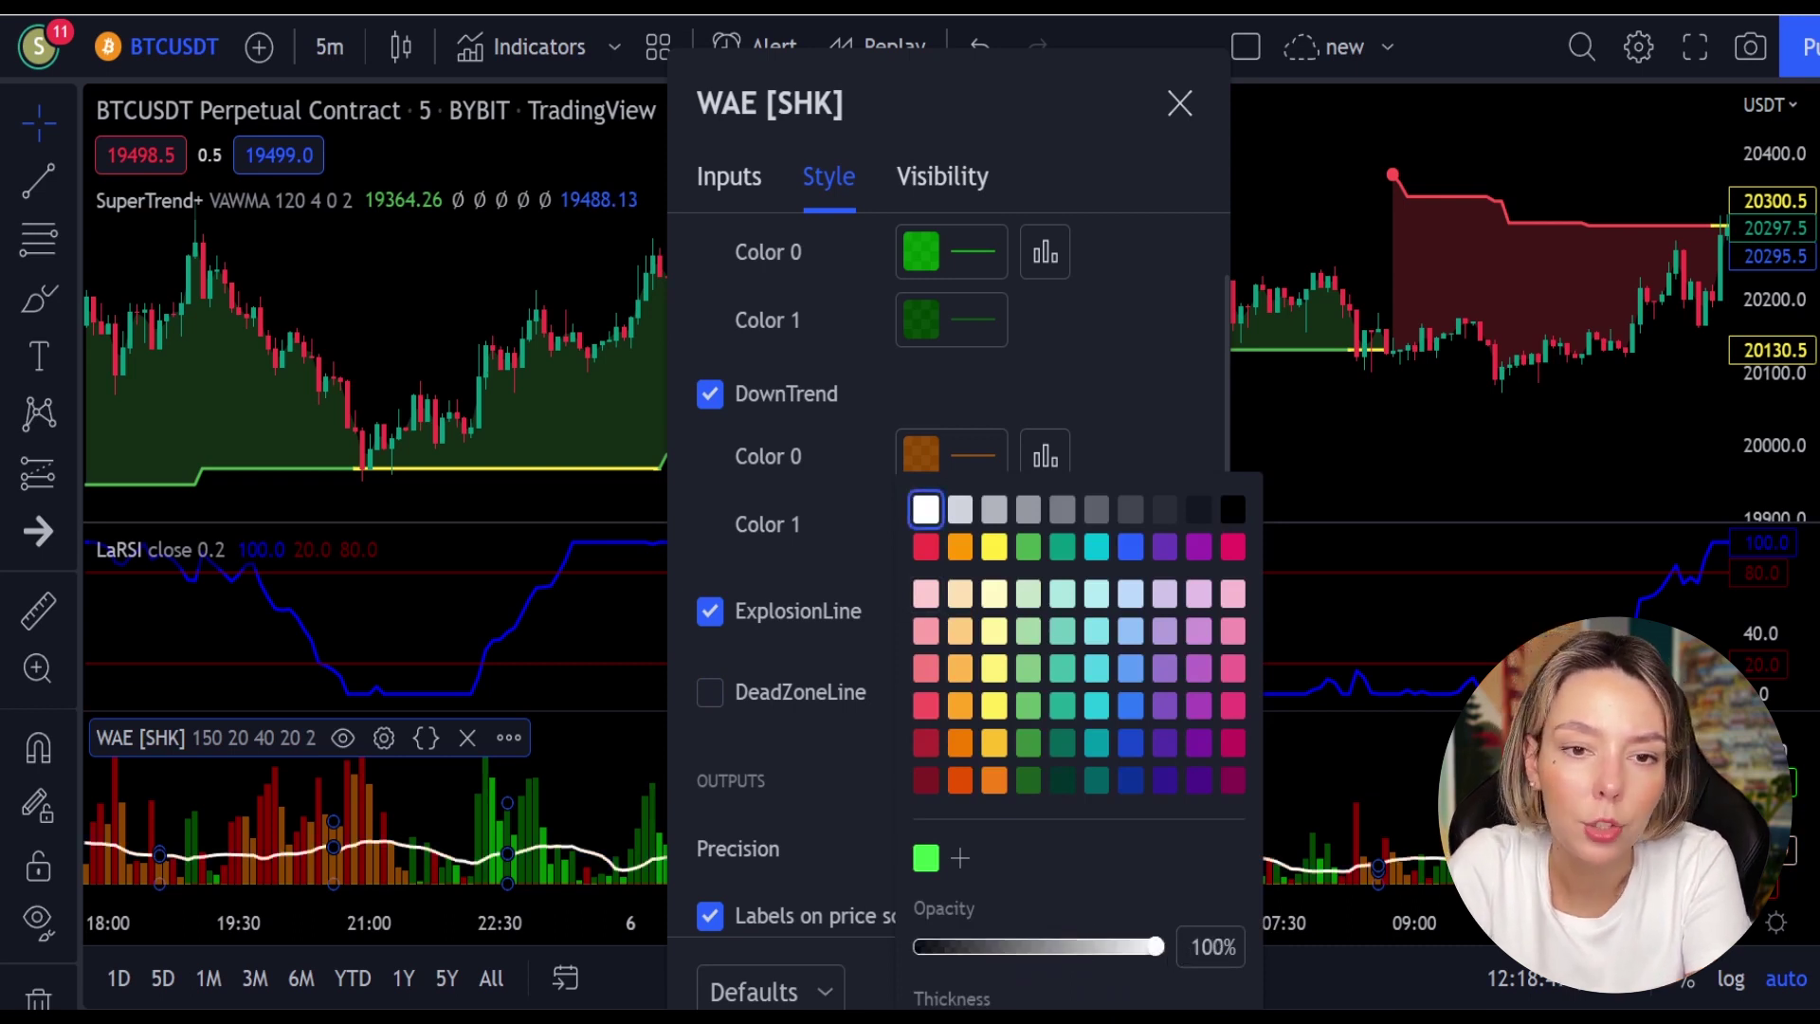
click(870, 815)
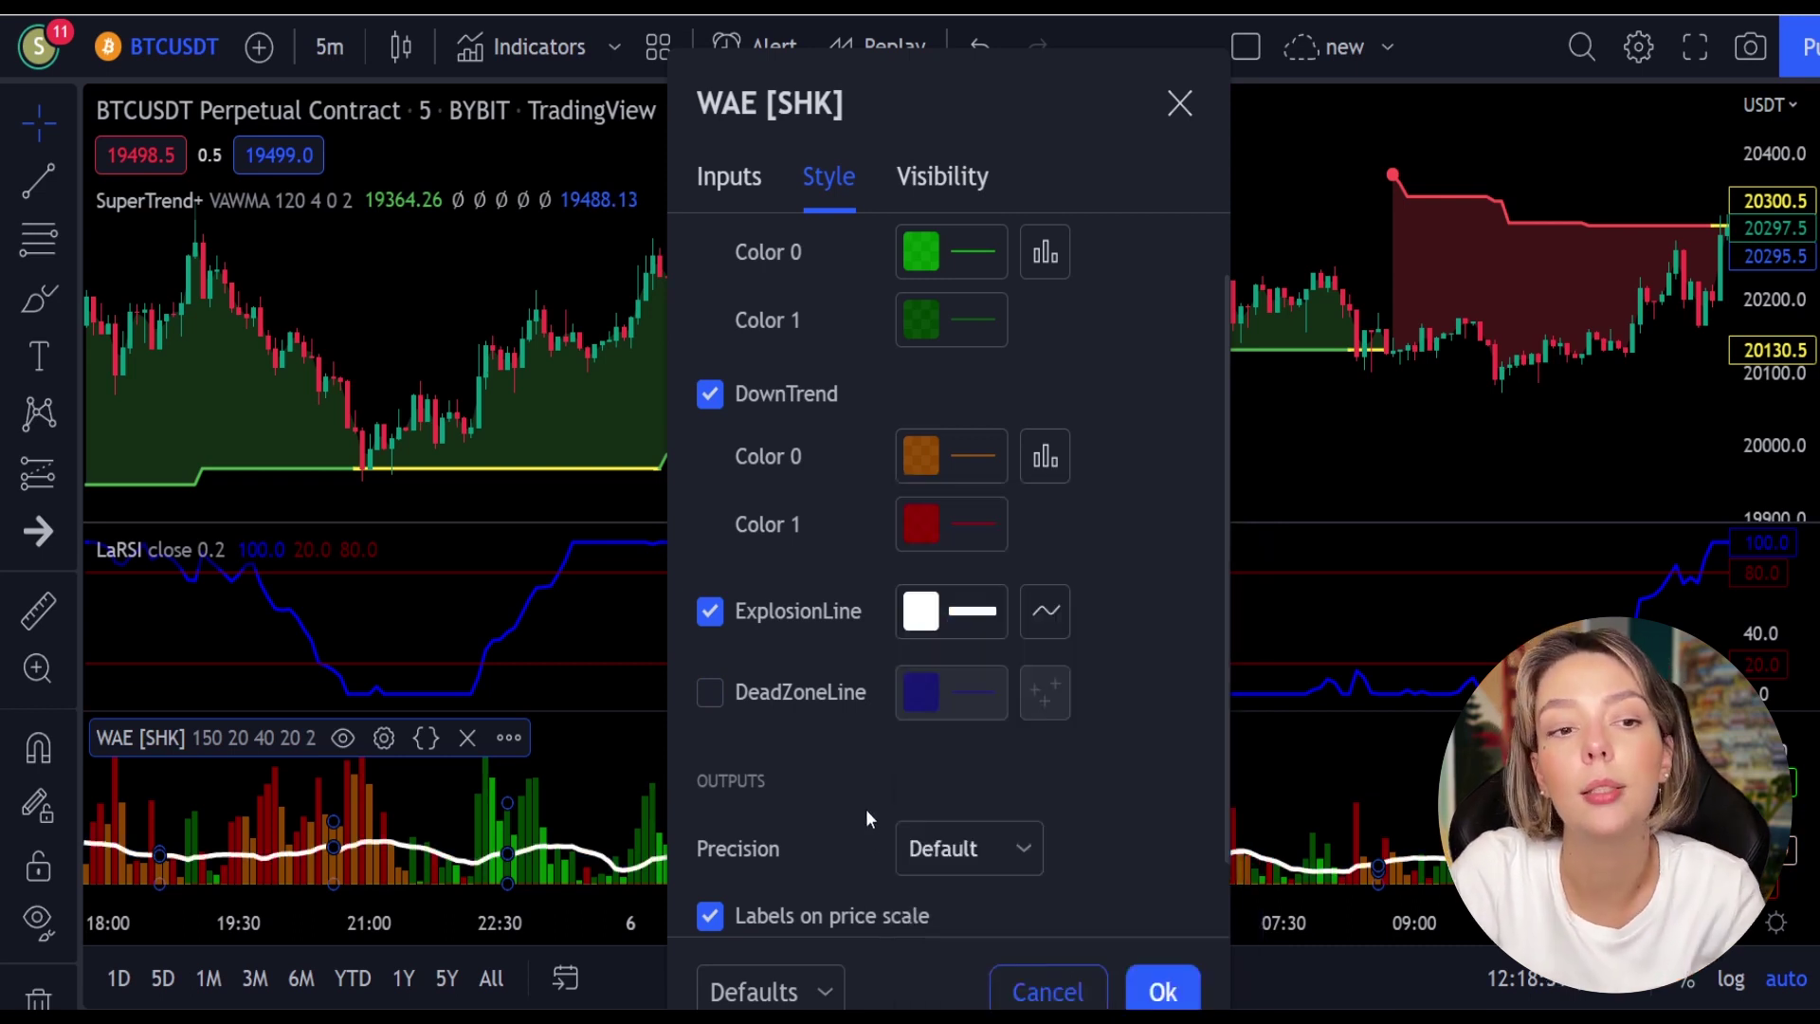
click(1164, 990)
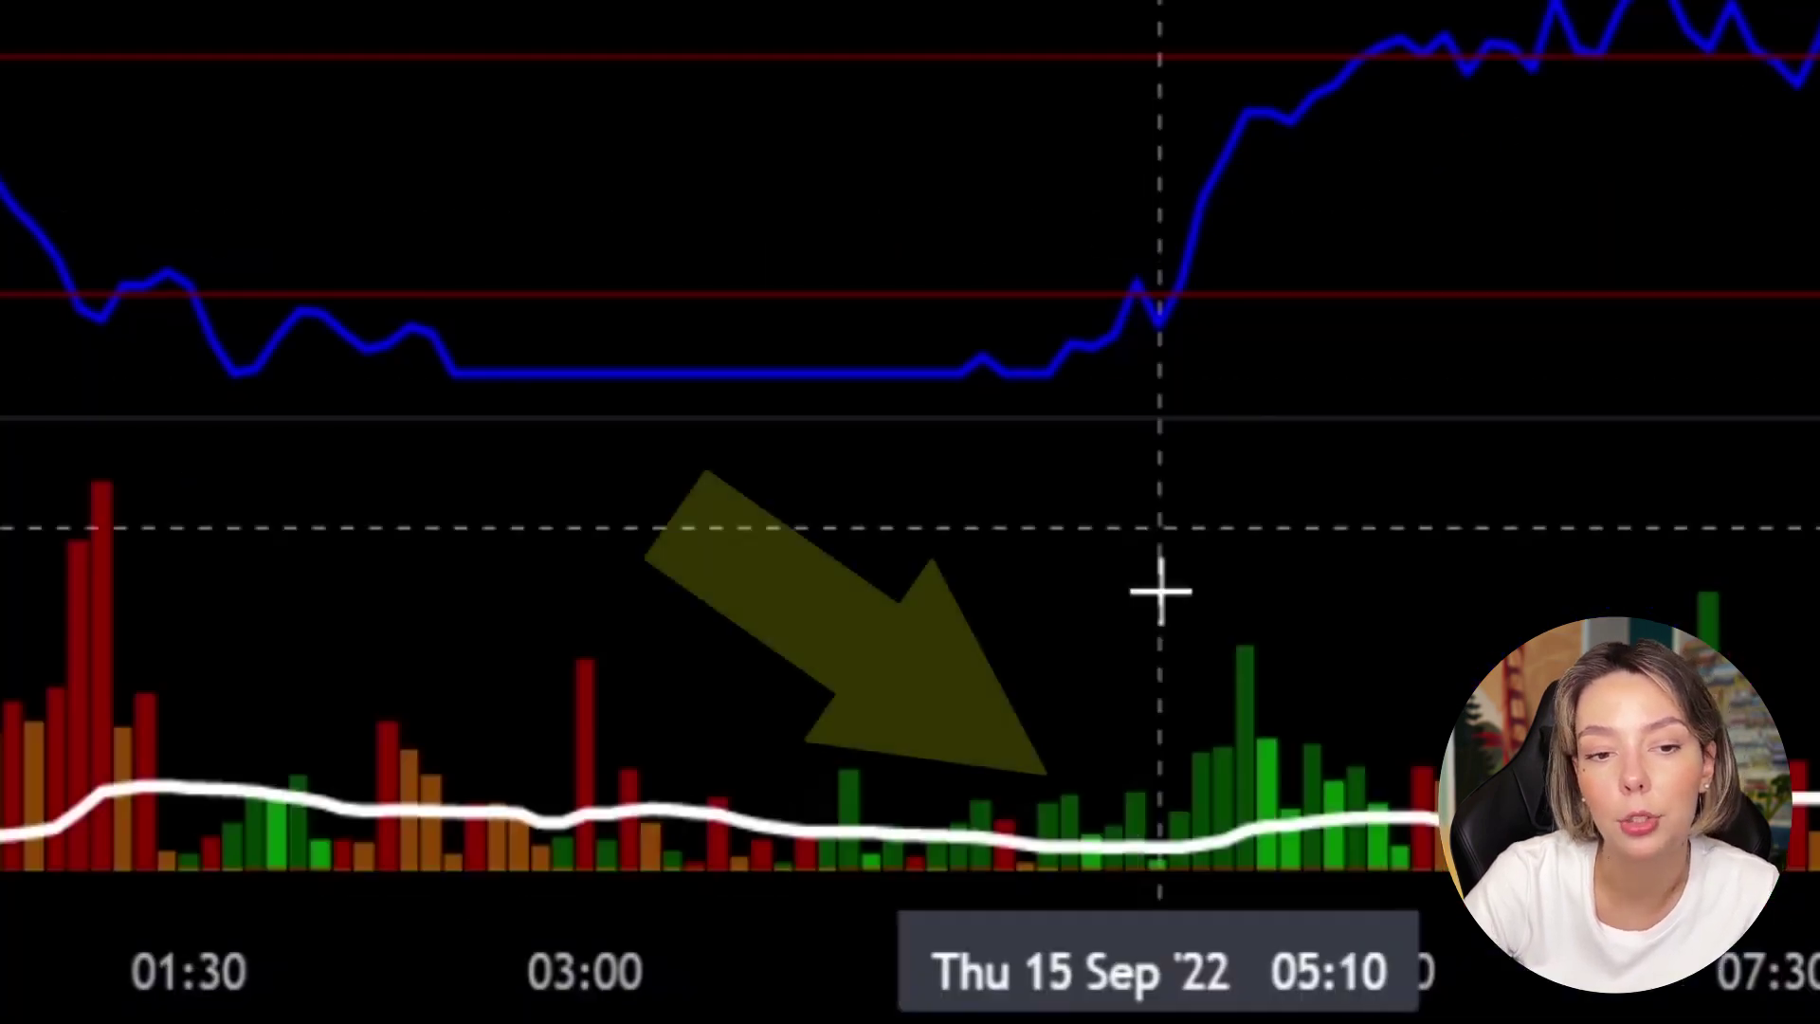
mouse_move(1011, 862)
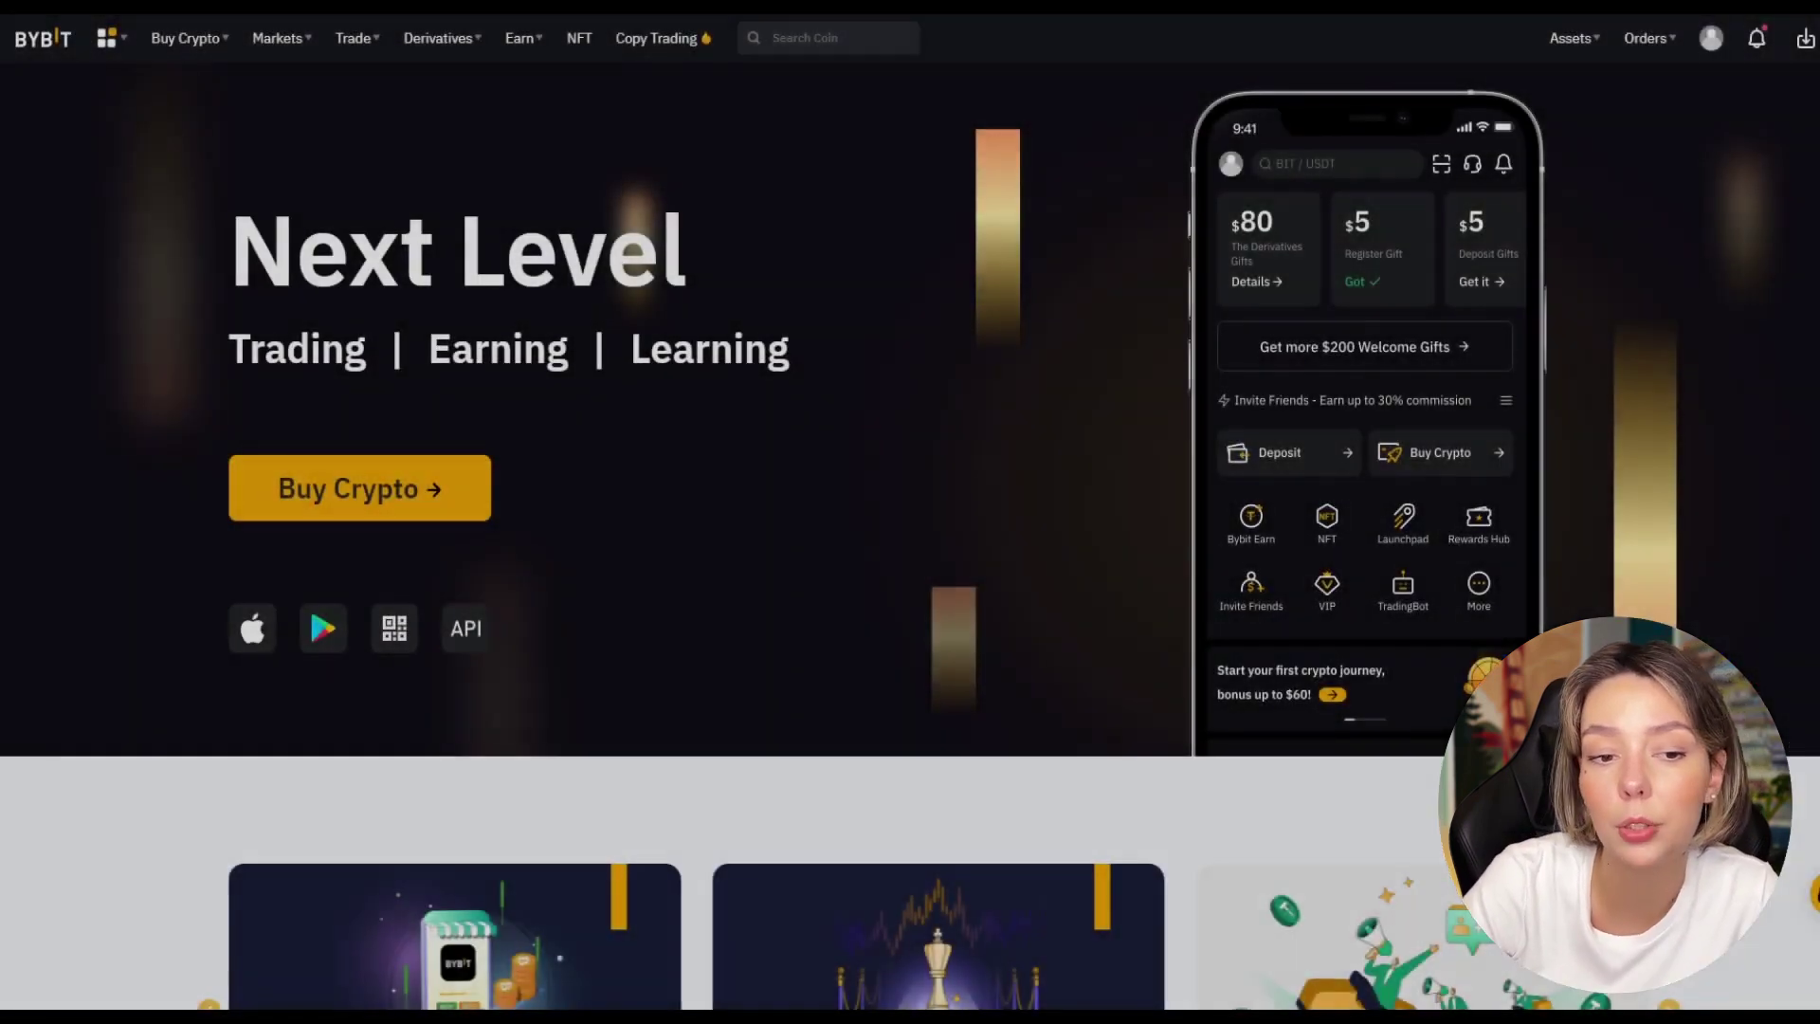
- Scroll through the Bybit BTCUSDT perpetual trading page
scroll(1020, 271, down, 6)
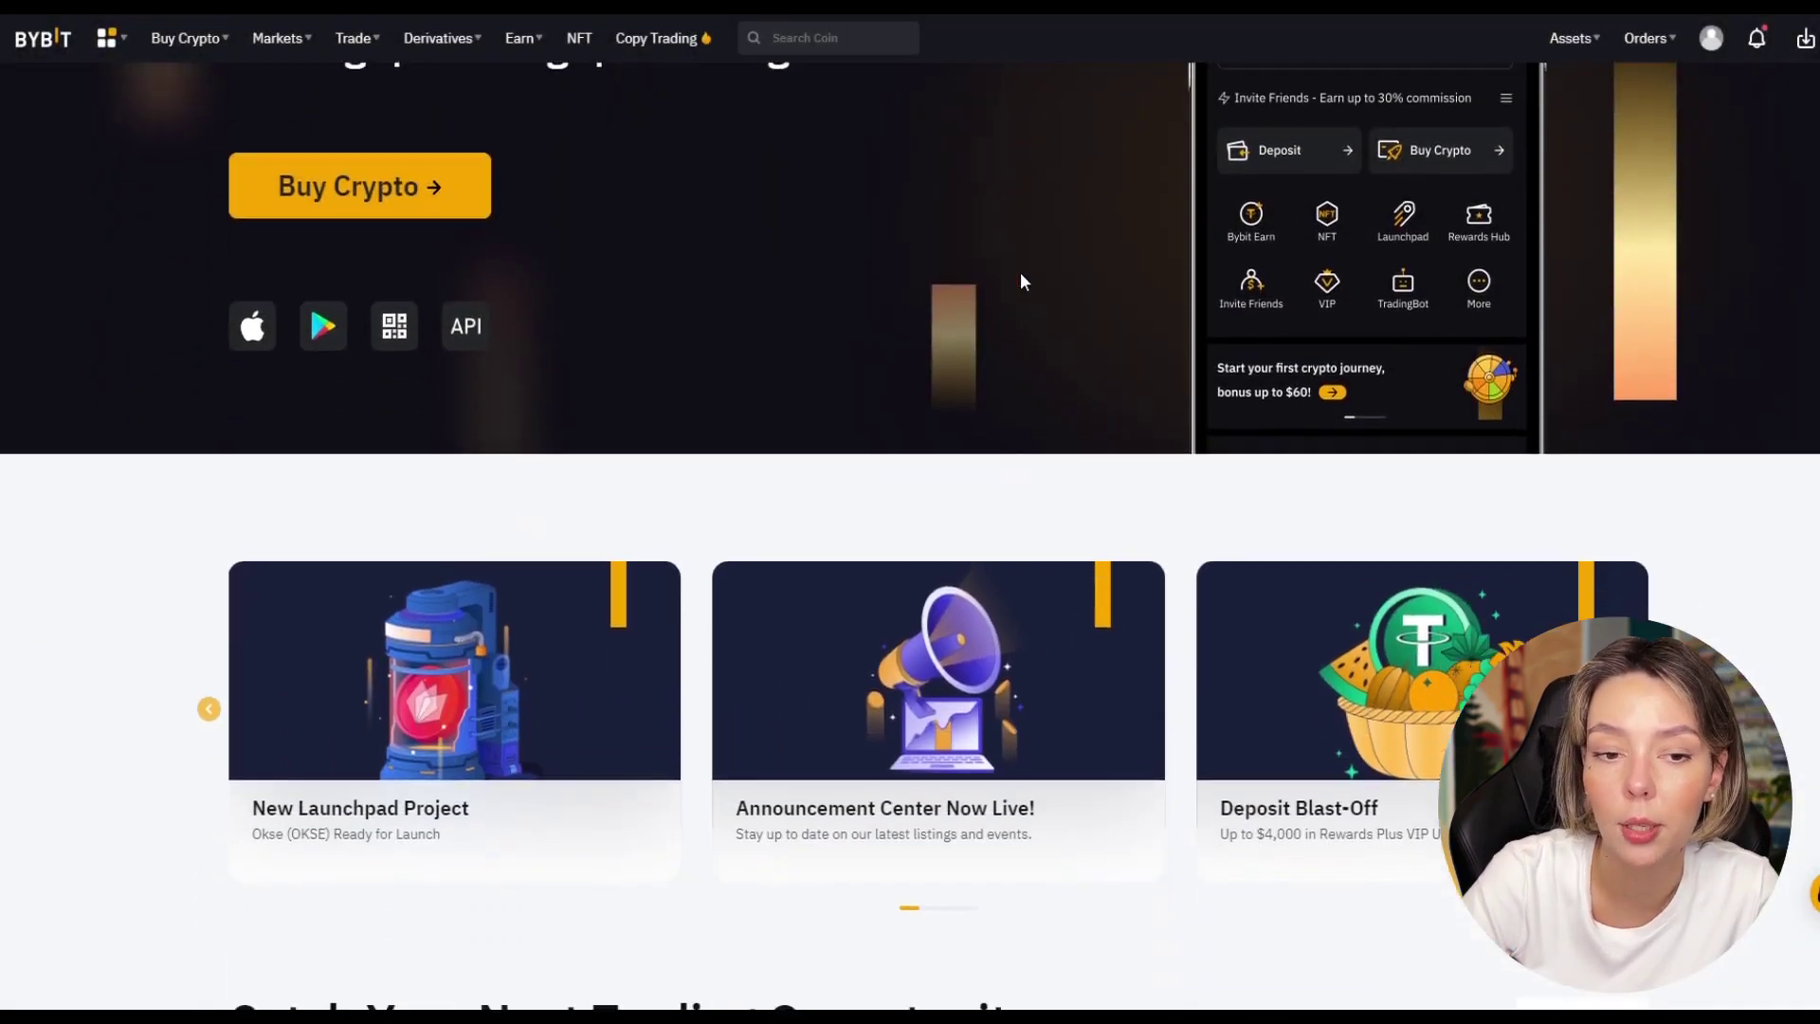
scroll(1601, 465, down, 12)
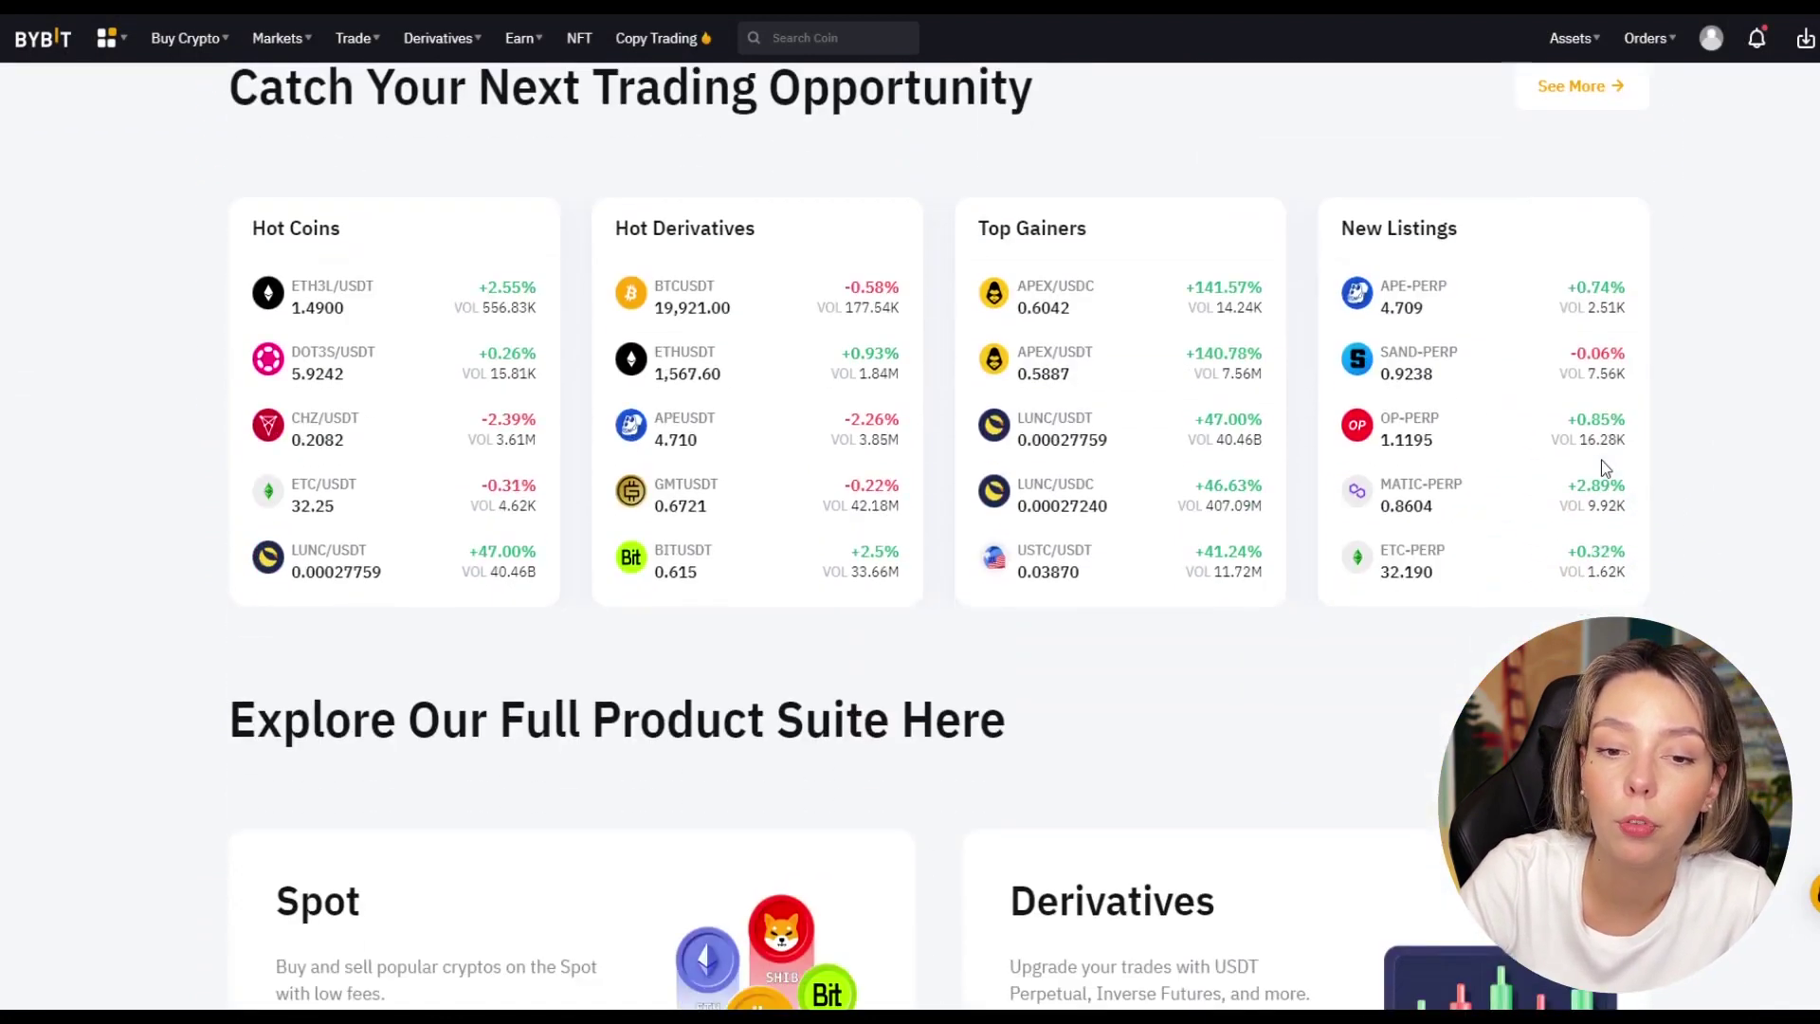
scroll(1602, 464, up, 18)
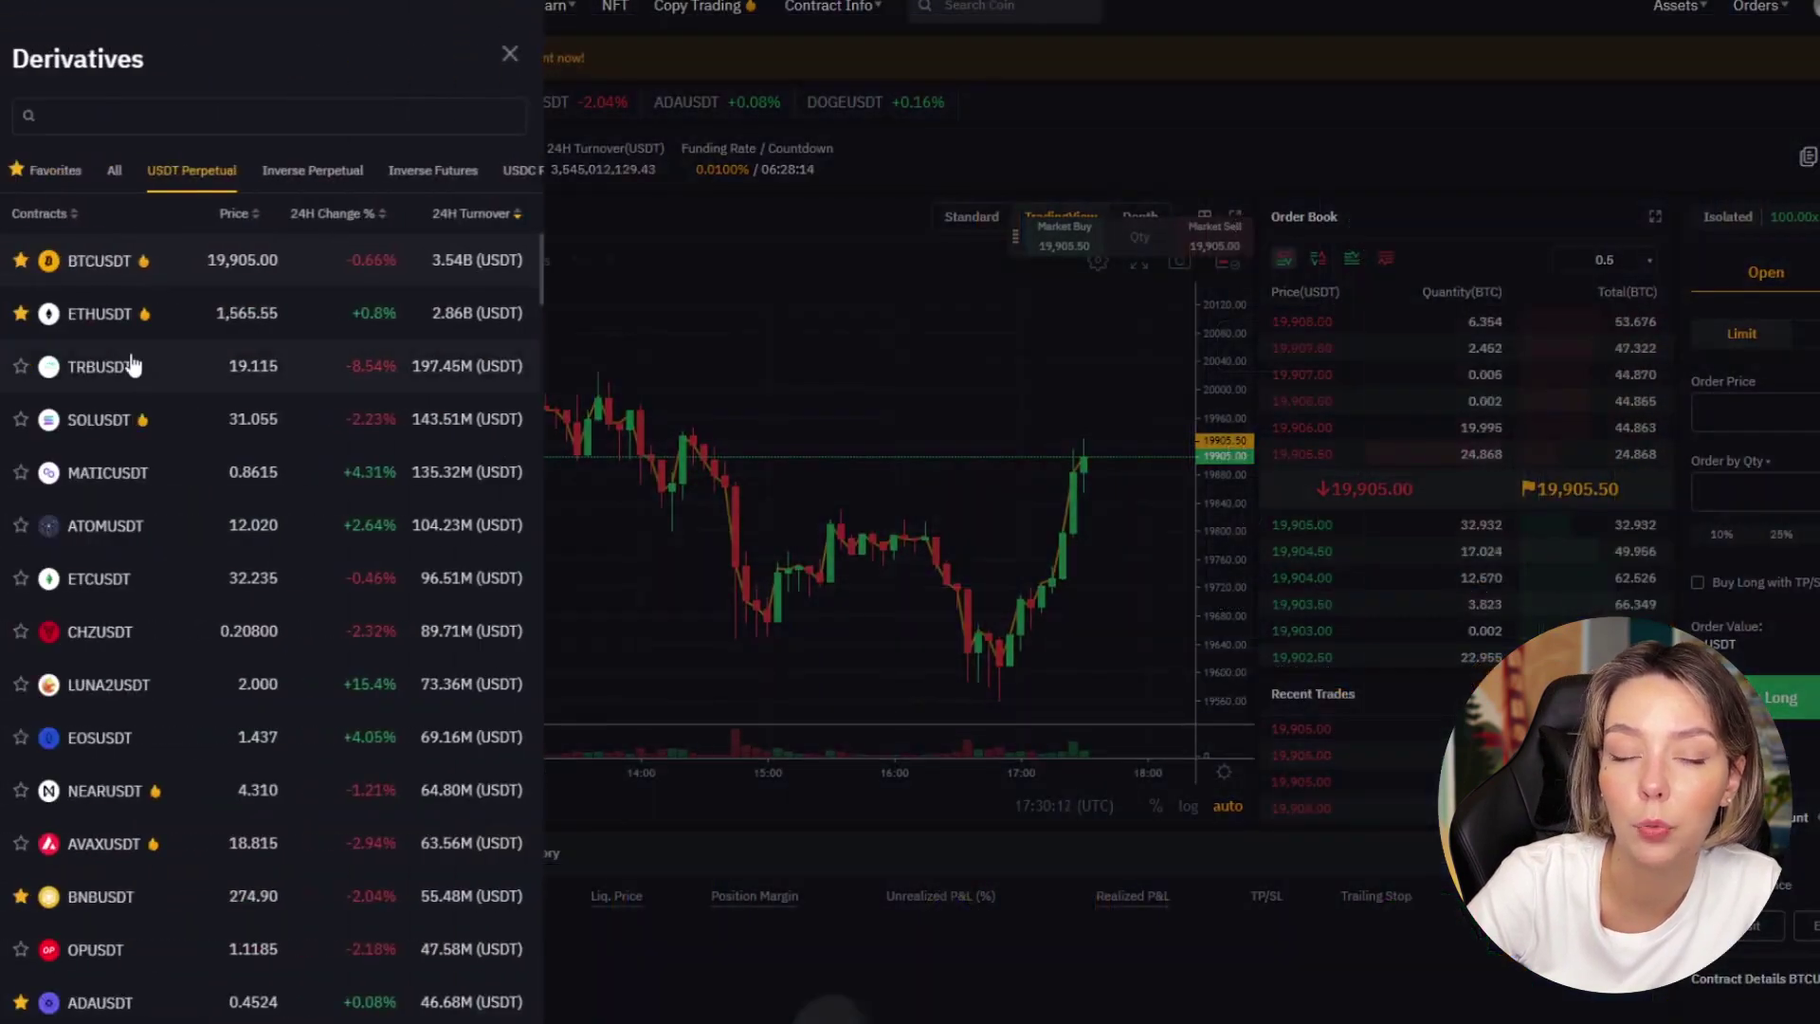
scroll(151, 455, down, 20)
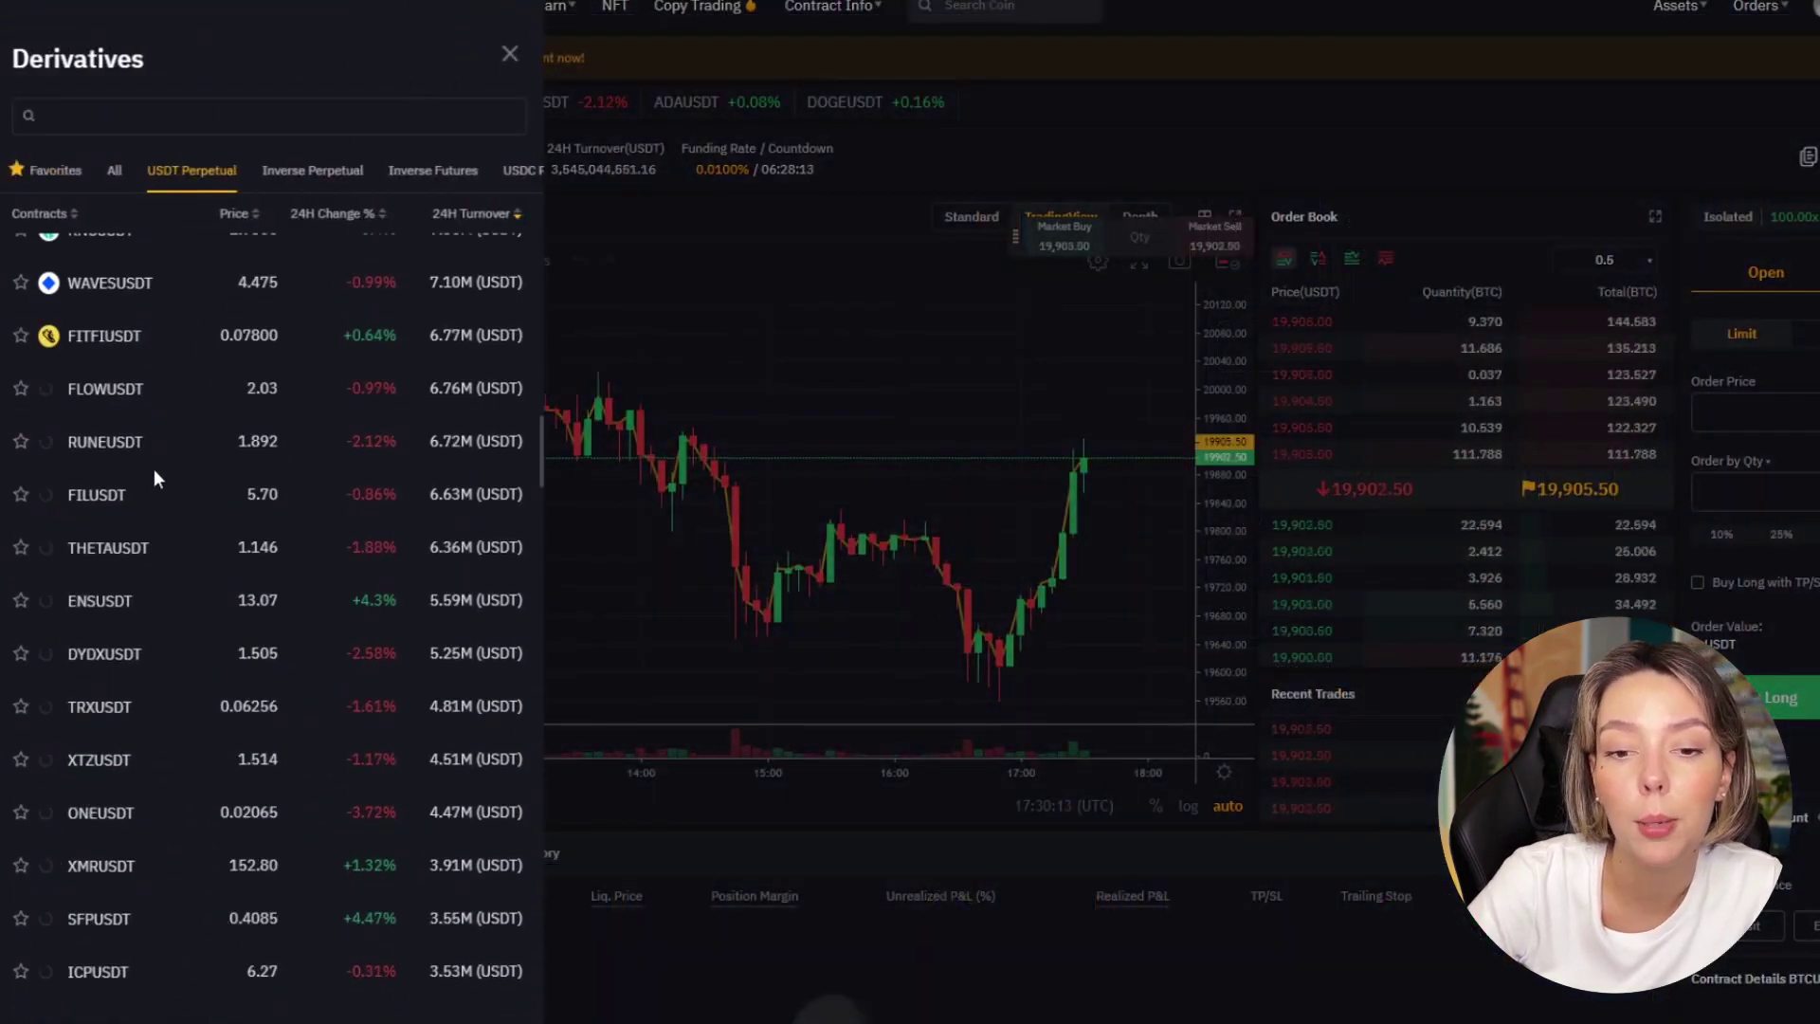
scroll(161, 474, down, 15)
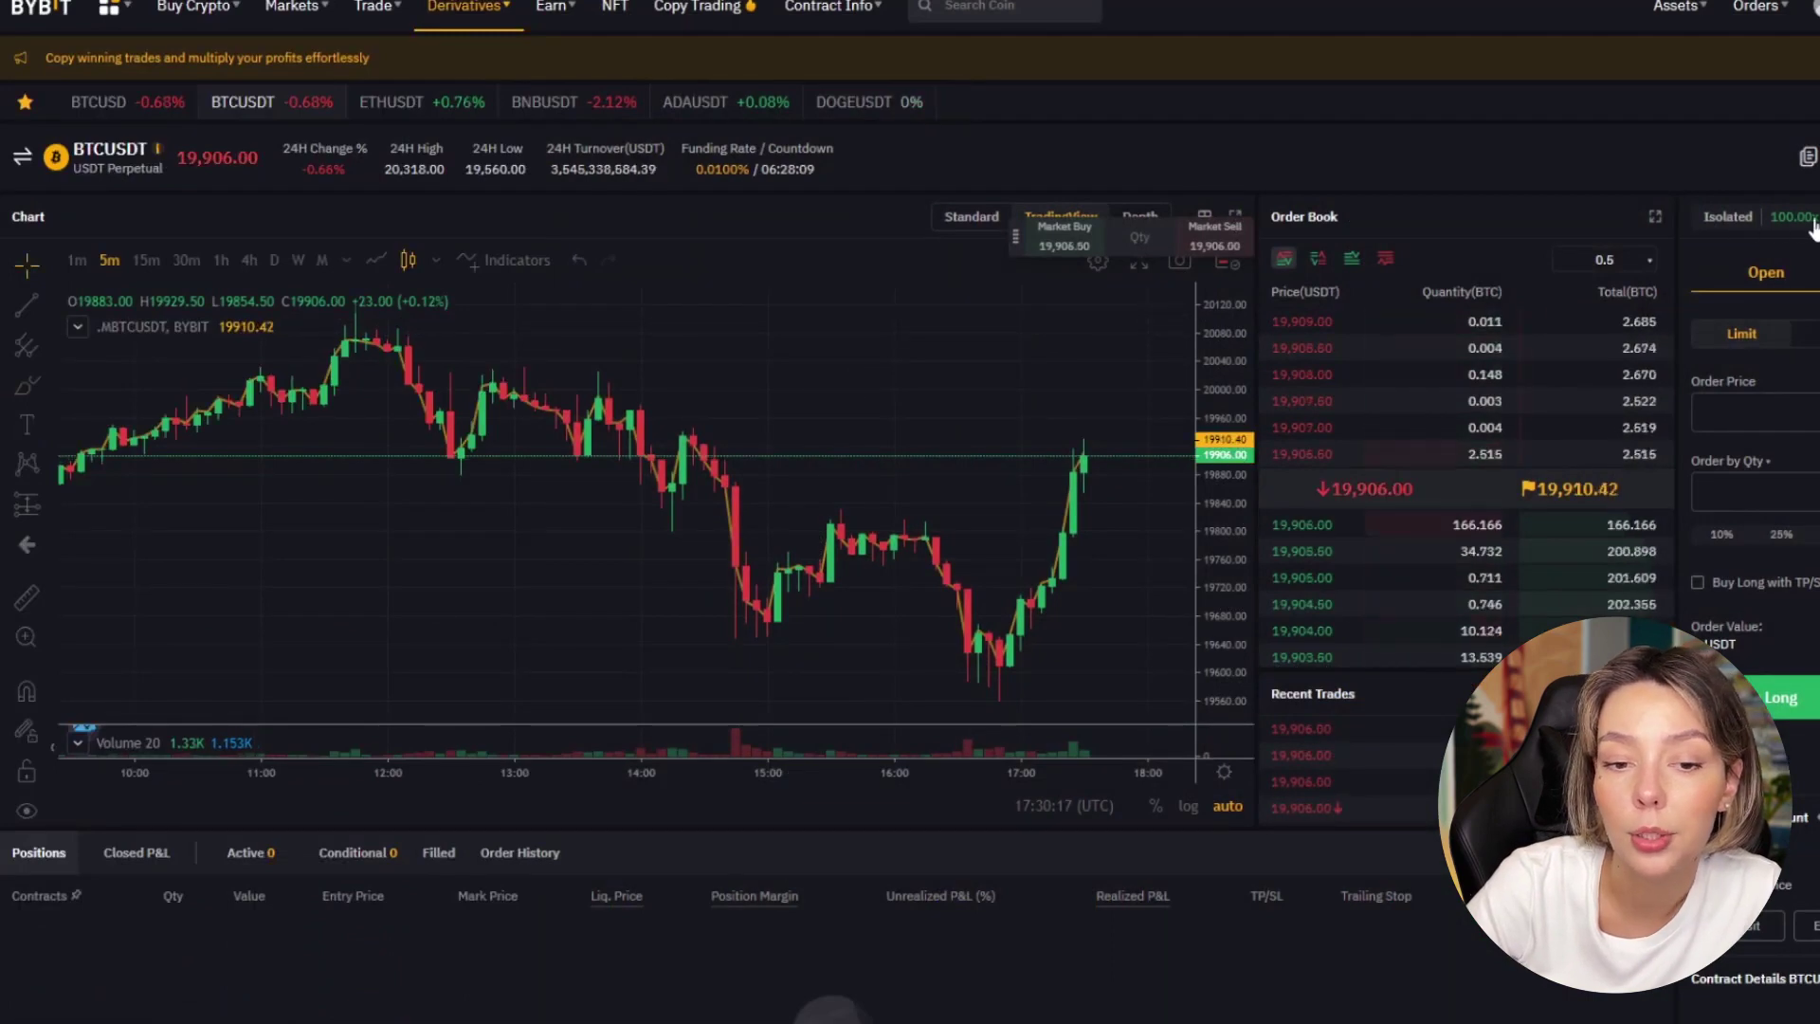
- Adjust the BTCUSDT long leverage in the Margin Mode dialog
click(1805, 218)
drag(1161, 550, 985, 550)
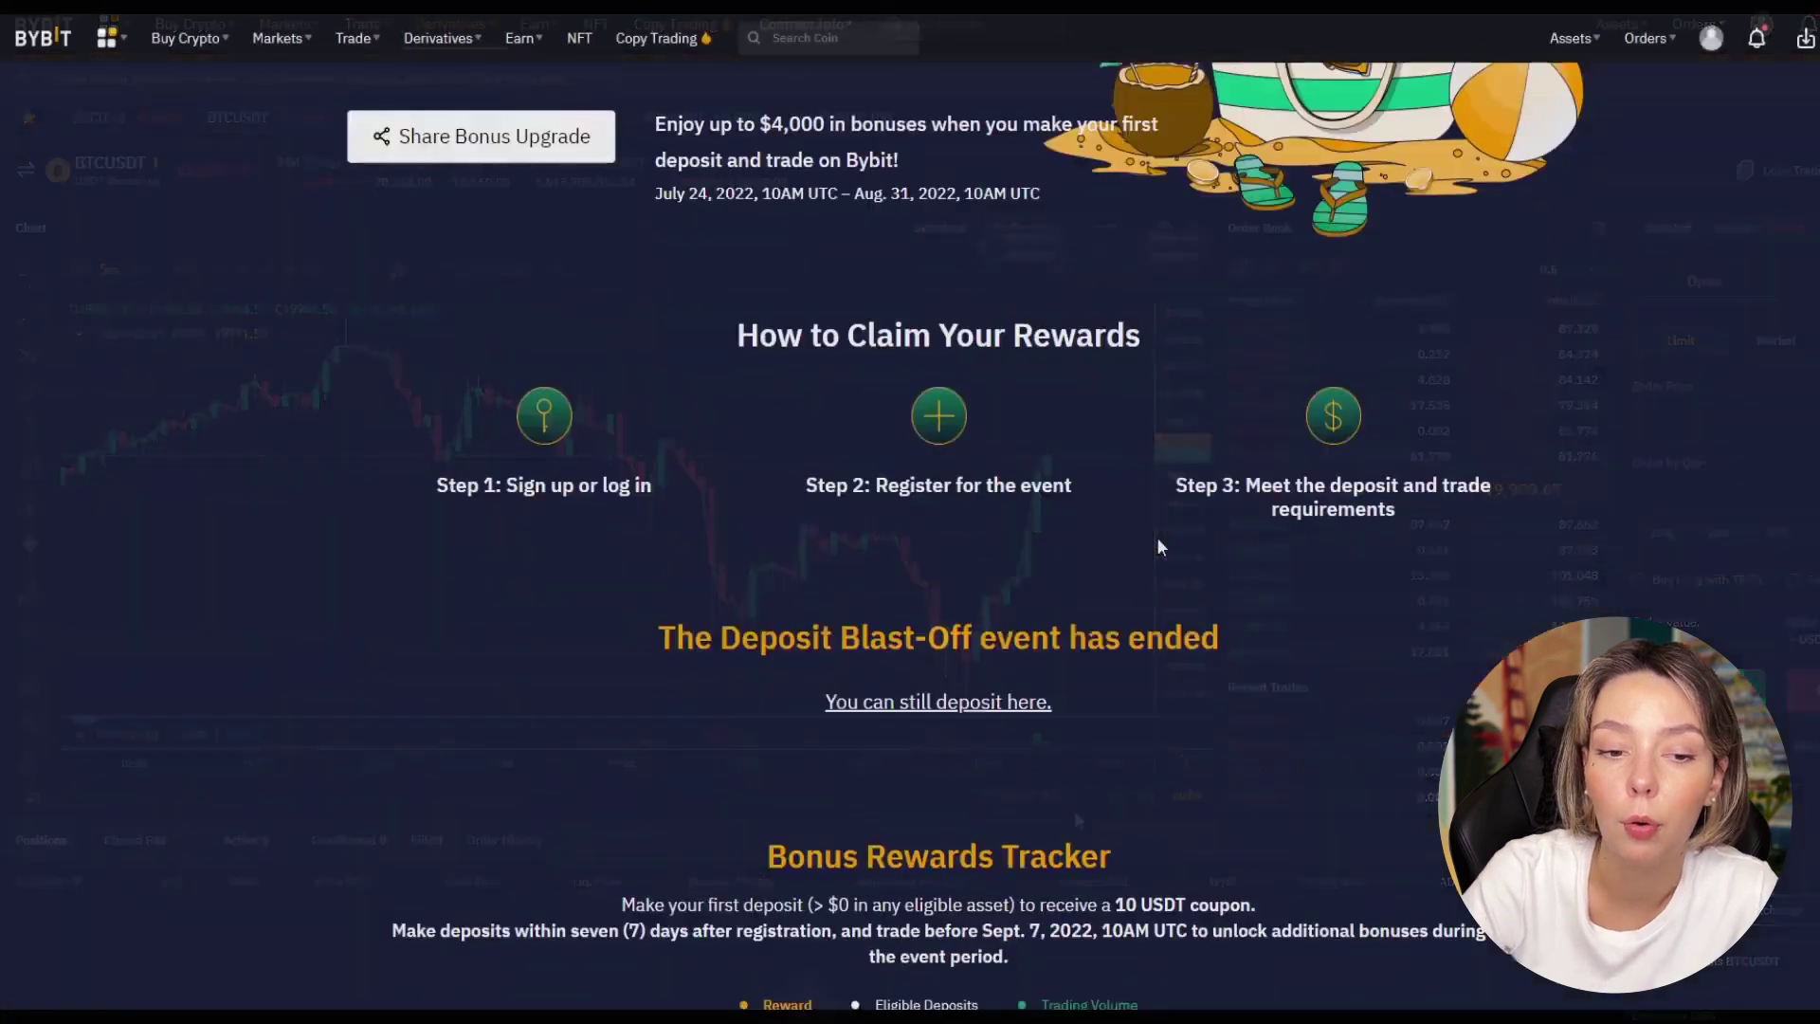
scroll(1158, 547, up, 5)
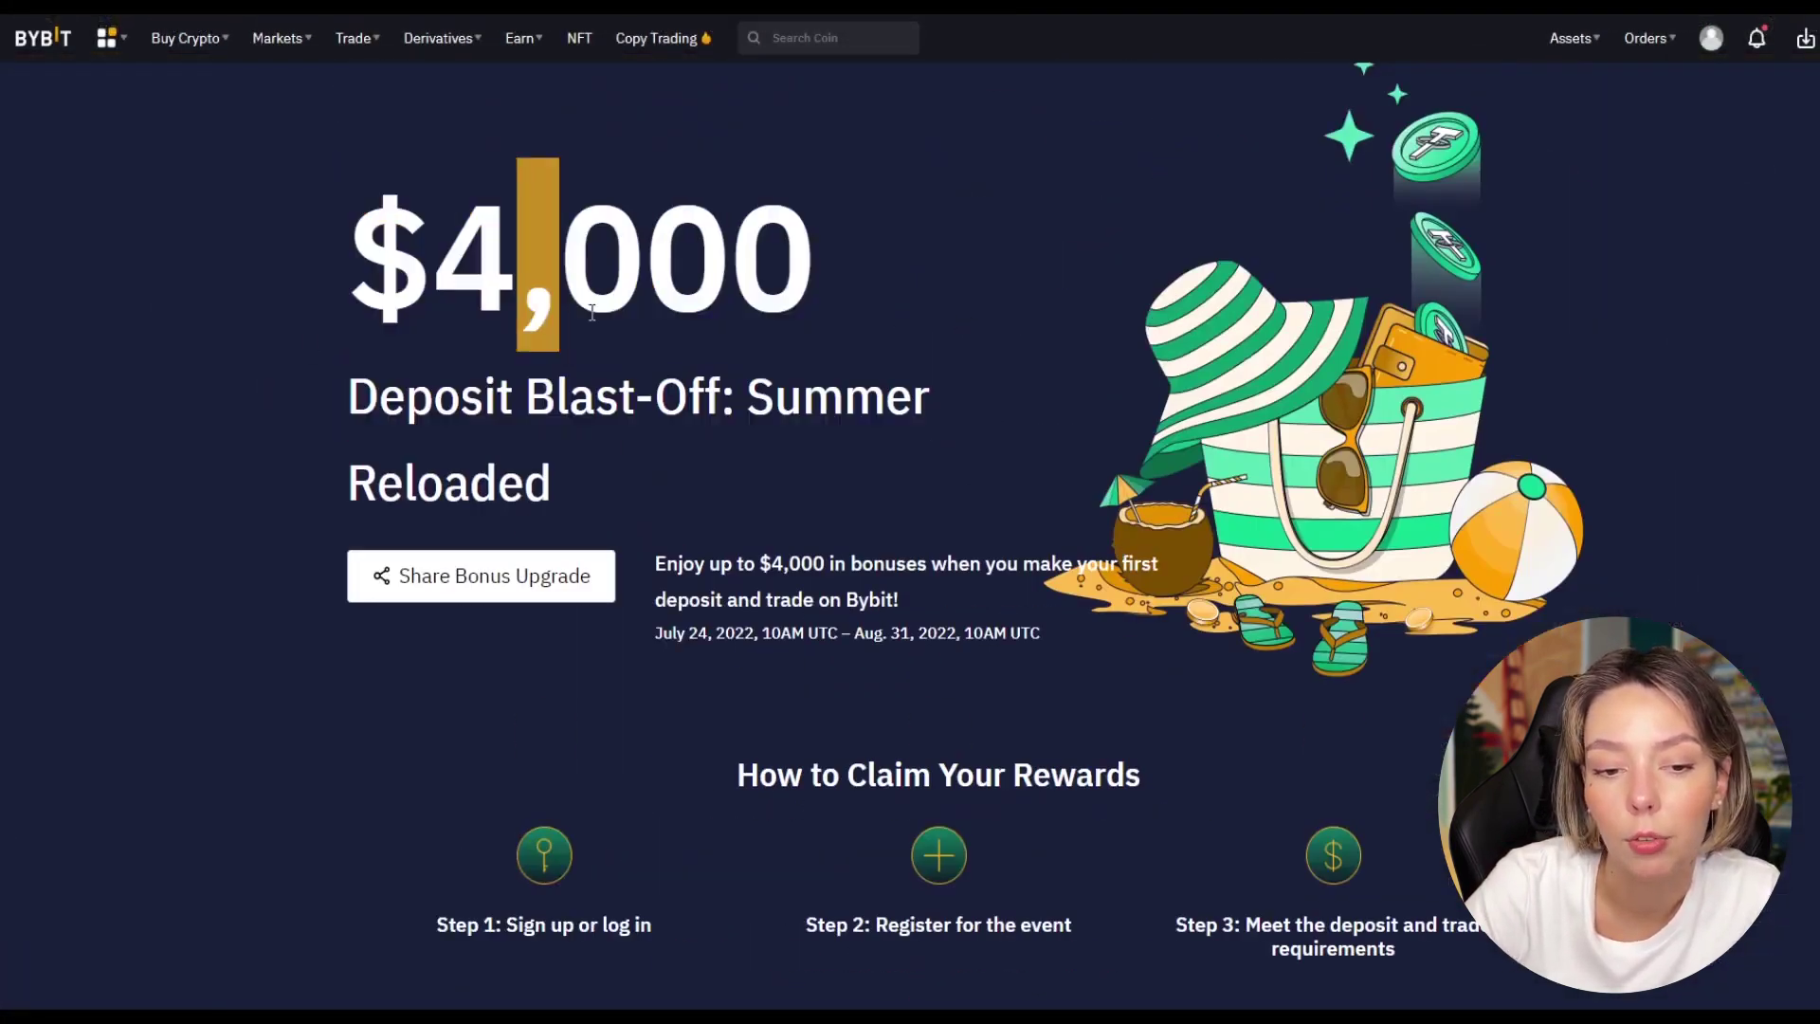
scroll(1055, 471, down, 6)
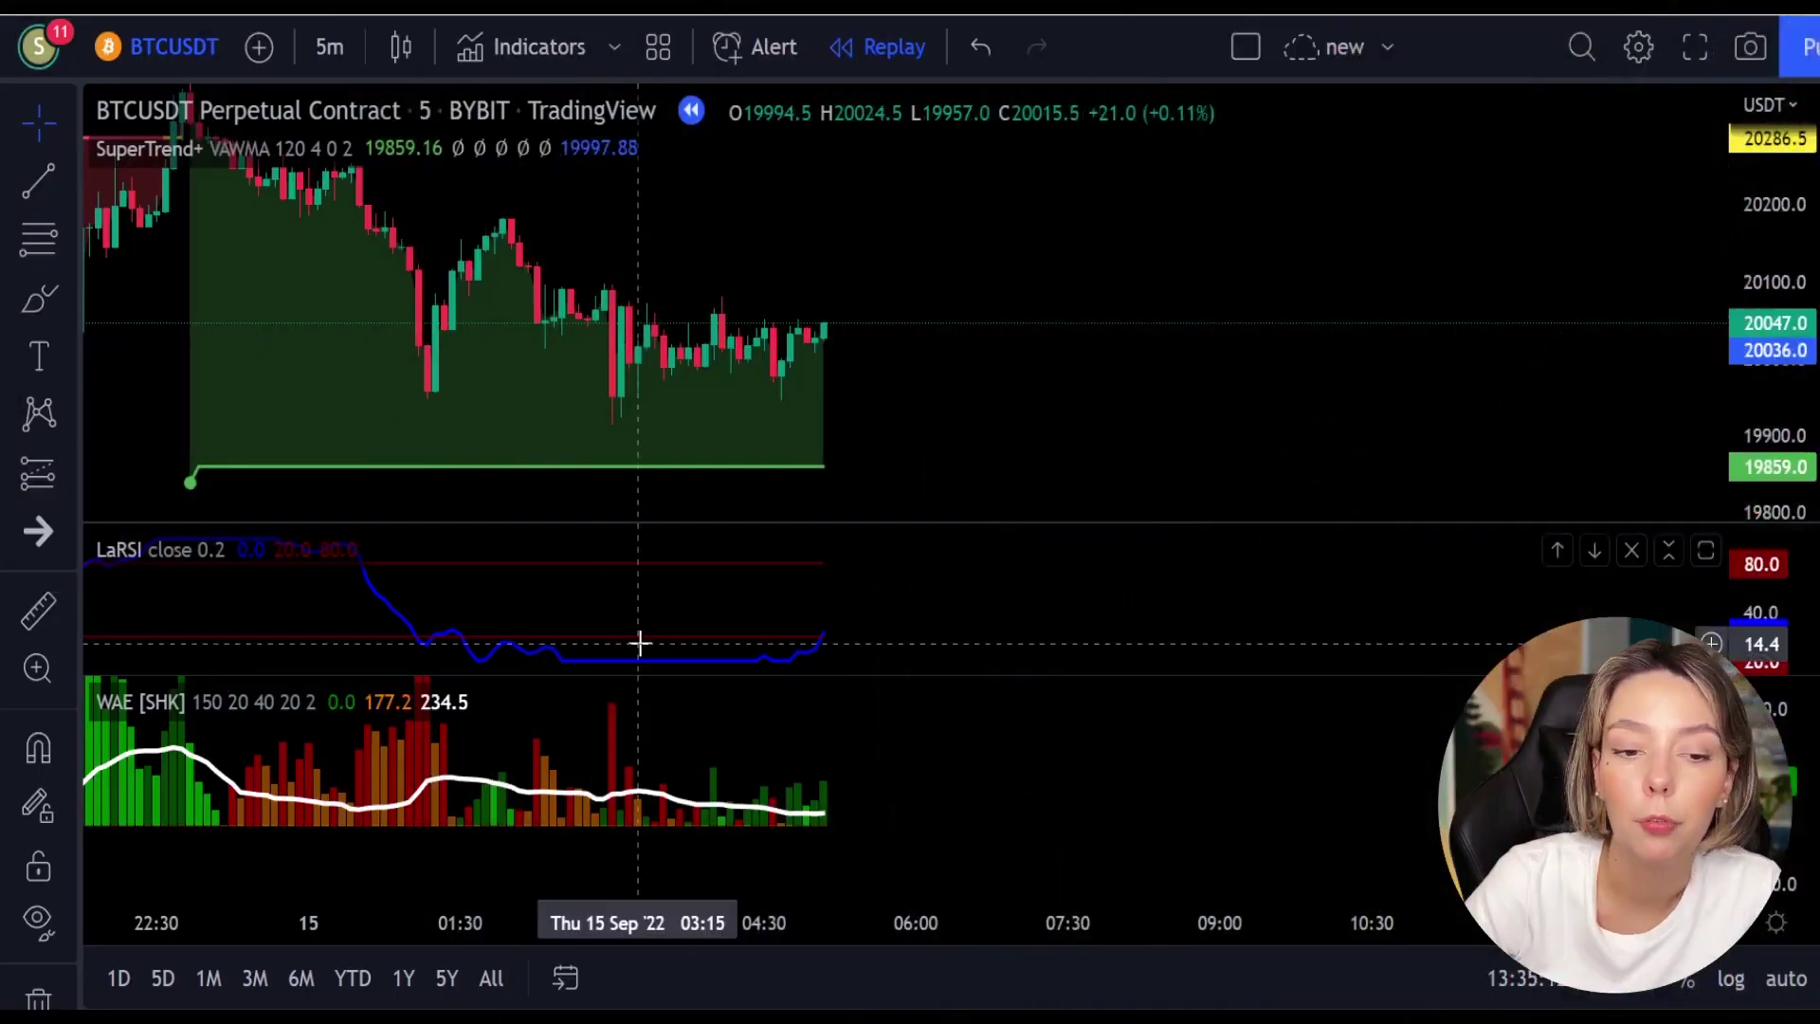
- Circle the LaRSI rise and latest WAE bars with the brush, then undo both marks
click(25, 295)
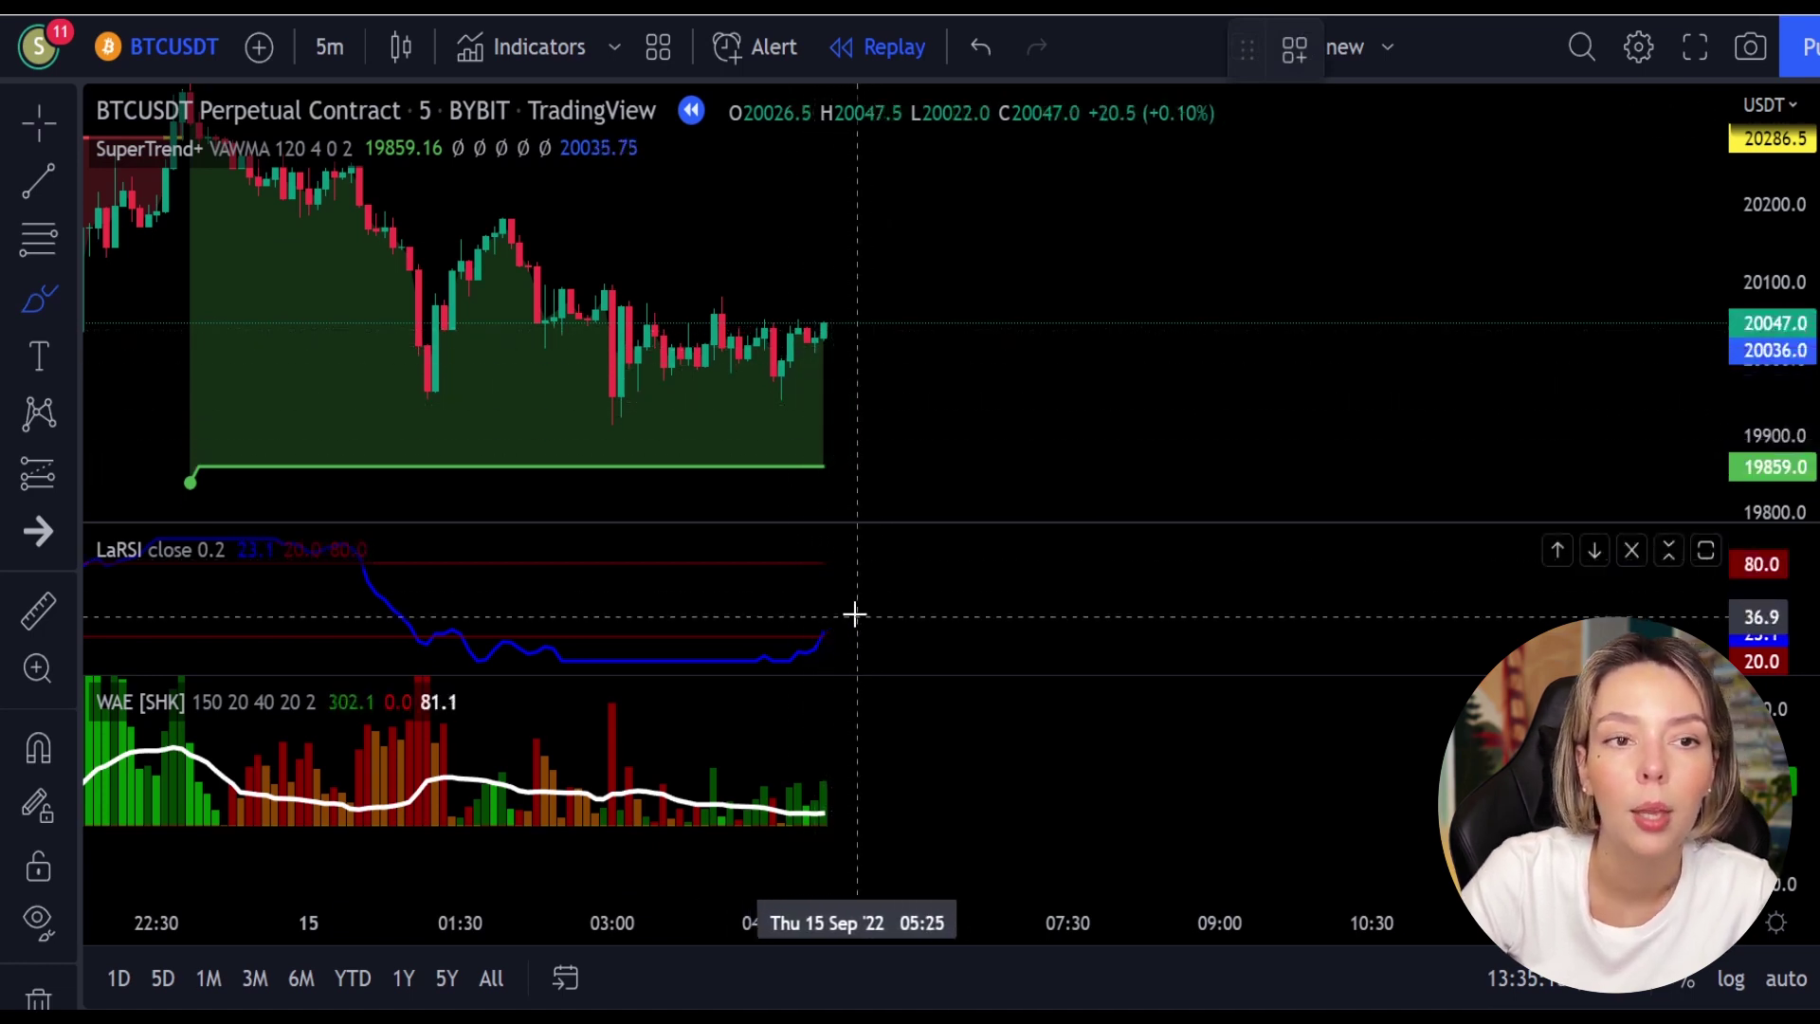
mouse_move(847, 620)
mouse_down()
mouse_move(814, 633)
mouse_move(848, 637)
mouse_up()
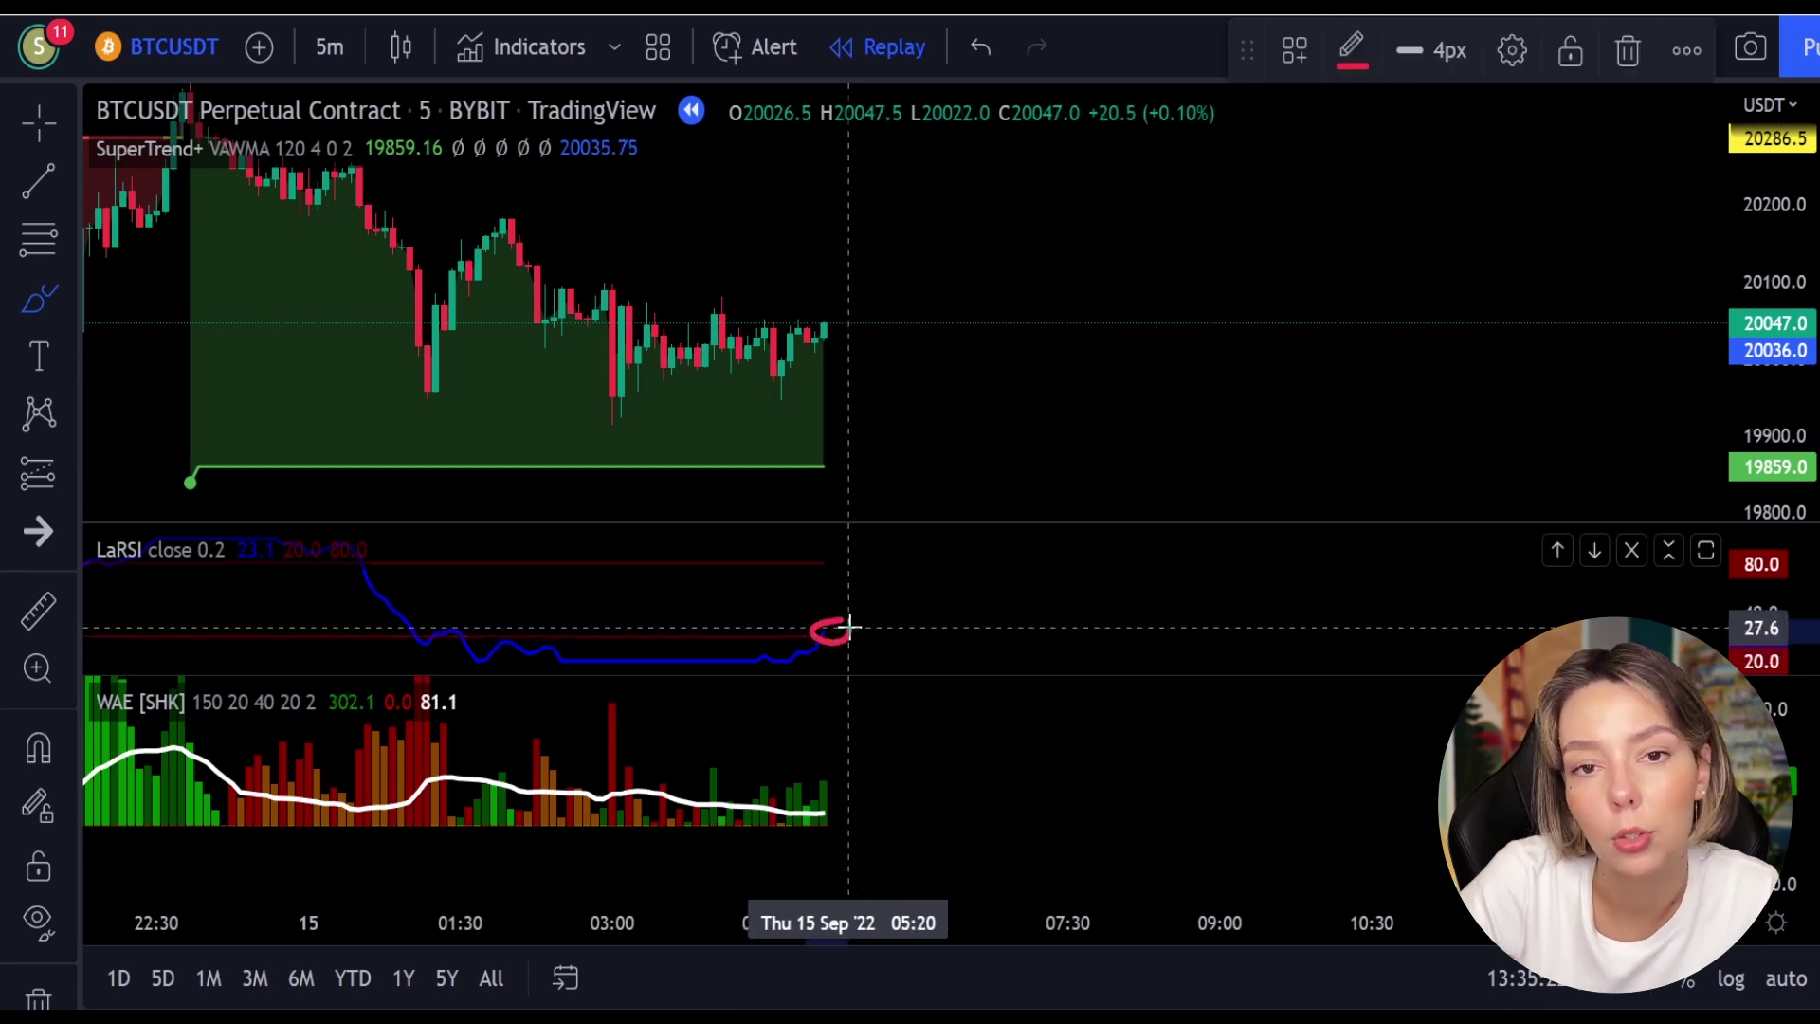
mouse_move(834, 744)
mouse_down()
mouse_move(813, 751)
mouse_move(836, 792)
mouse_up()
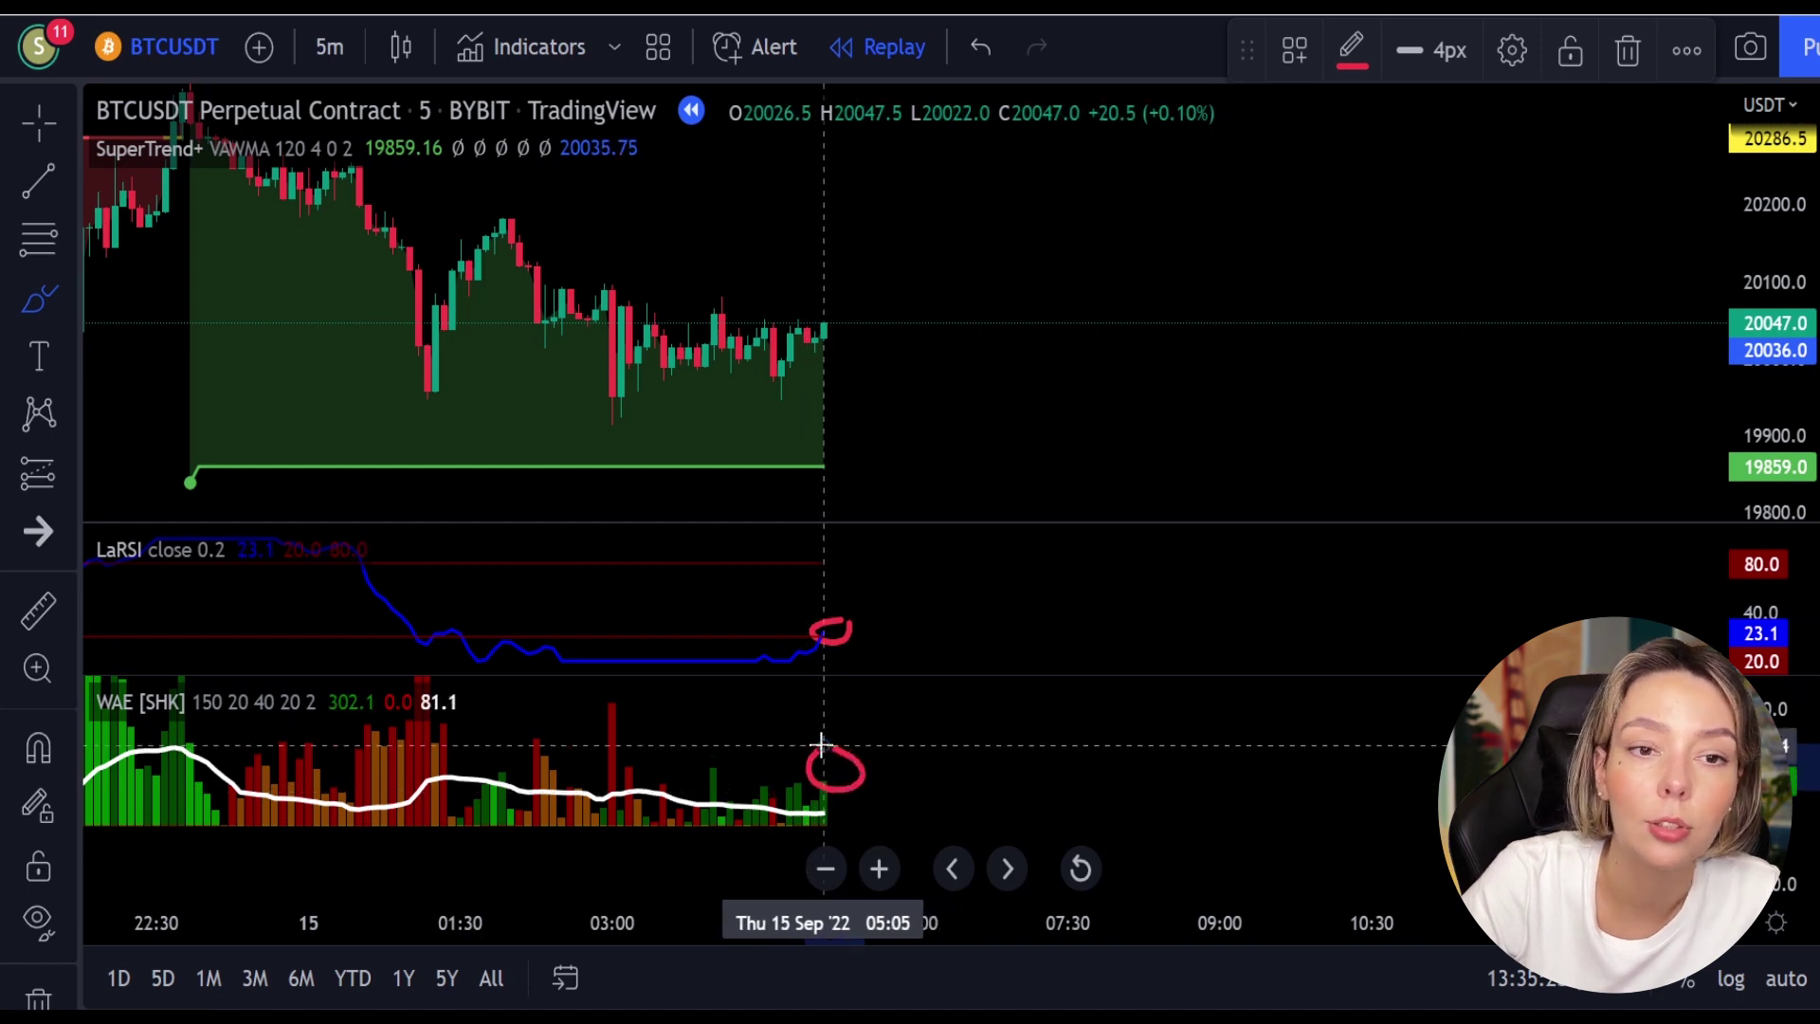
key(ctrl+z)
key(ctrl+z)
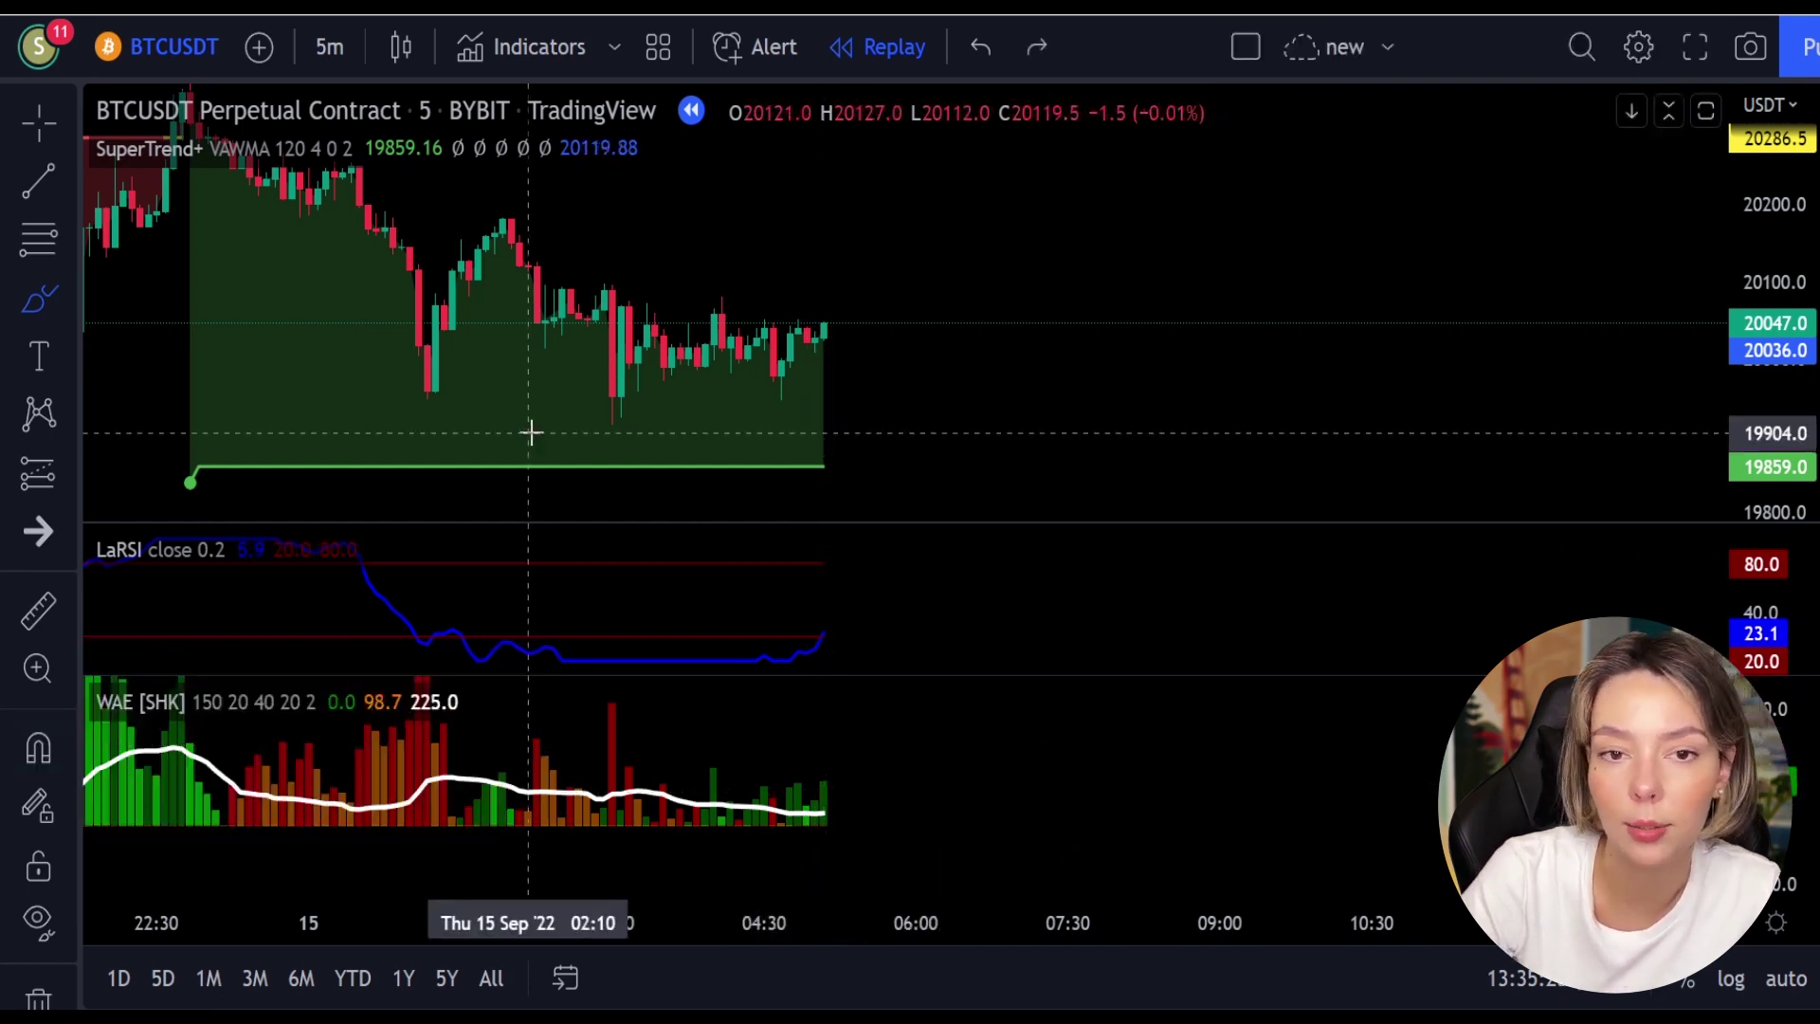
click(38, 474)
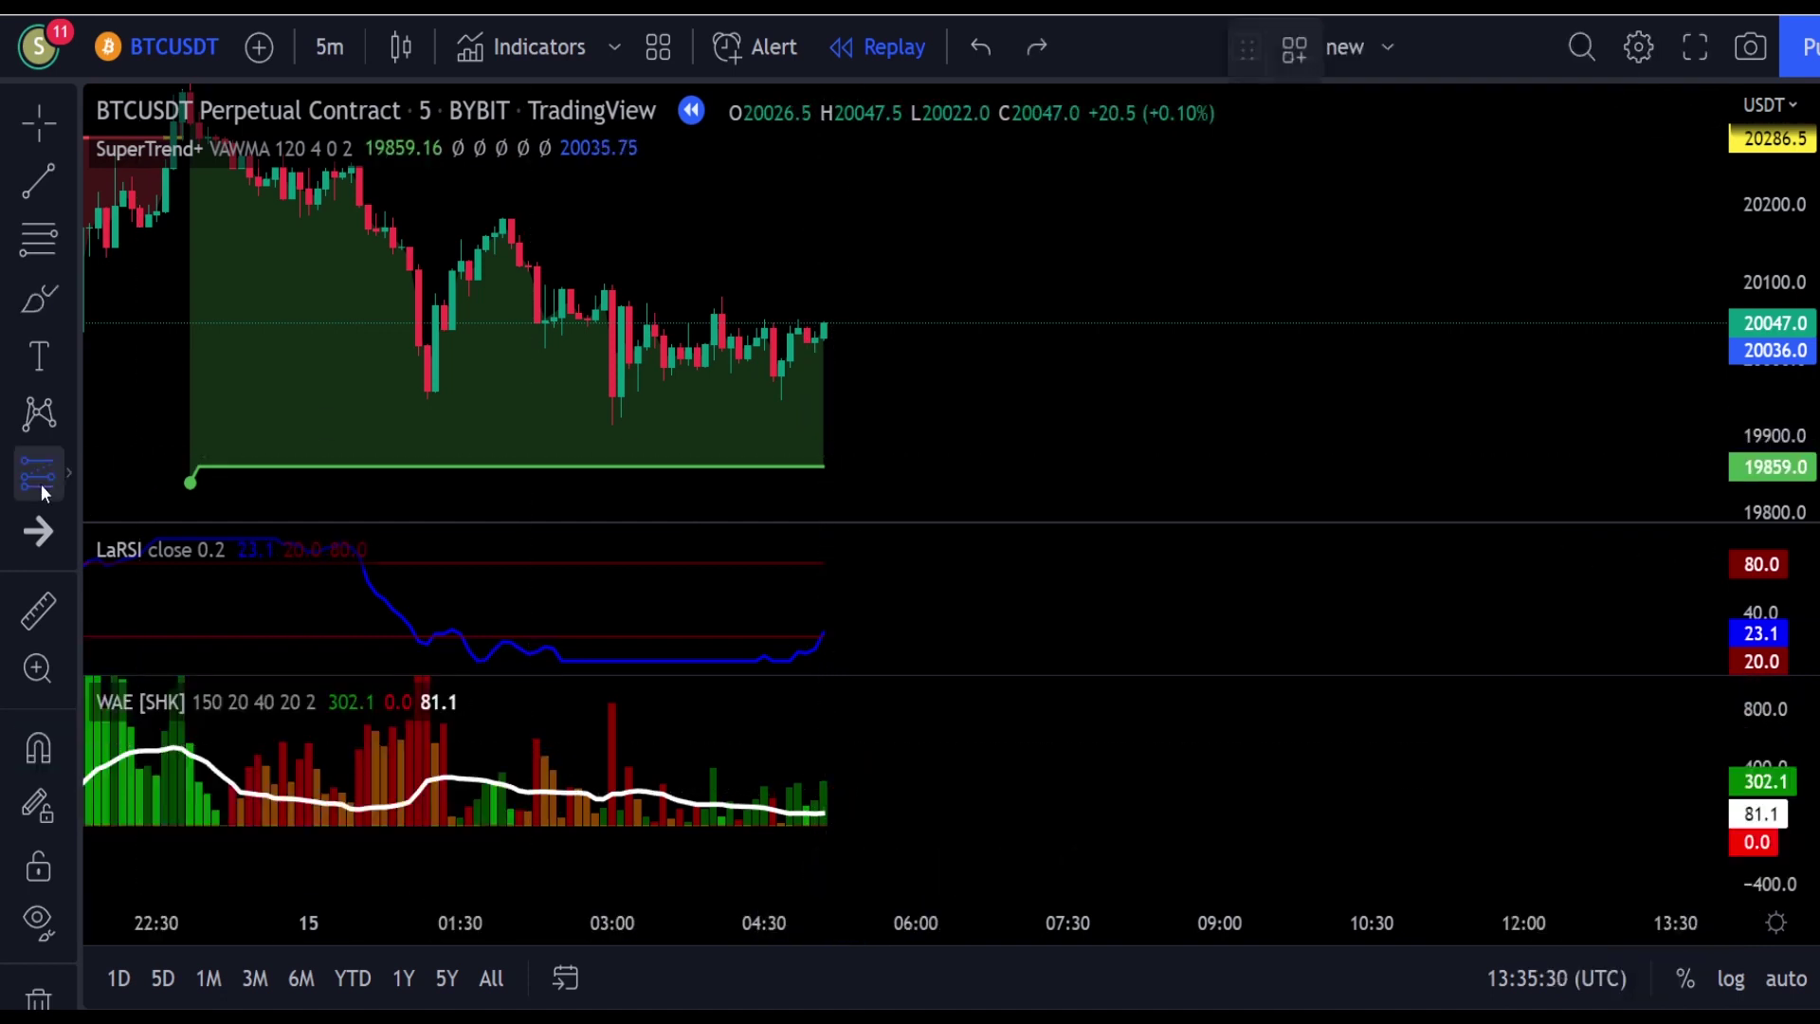
- Place a long position at the latest candle, lower its stop loss and raise its target
click(832, 324)
drag(835, 393, 832, 430)
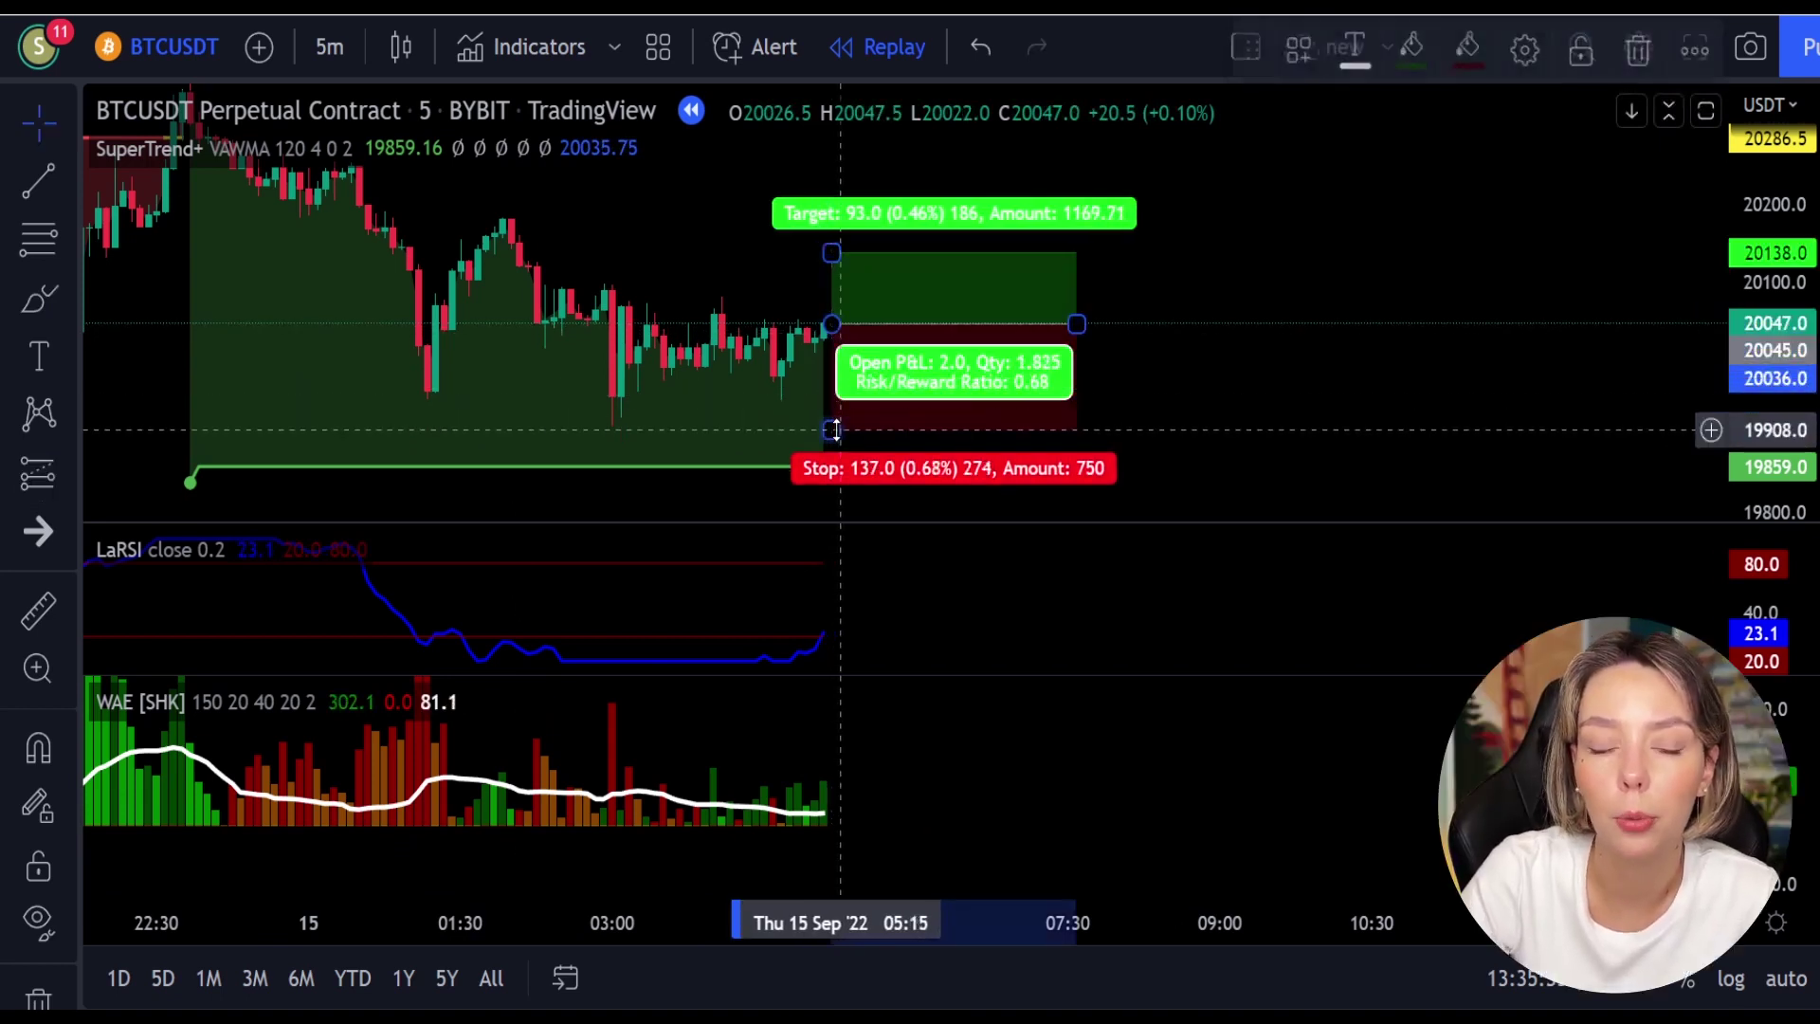
click(1156, 298)
drag(1153, 296, 1105, 370)
mouse_move(995, 370)
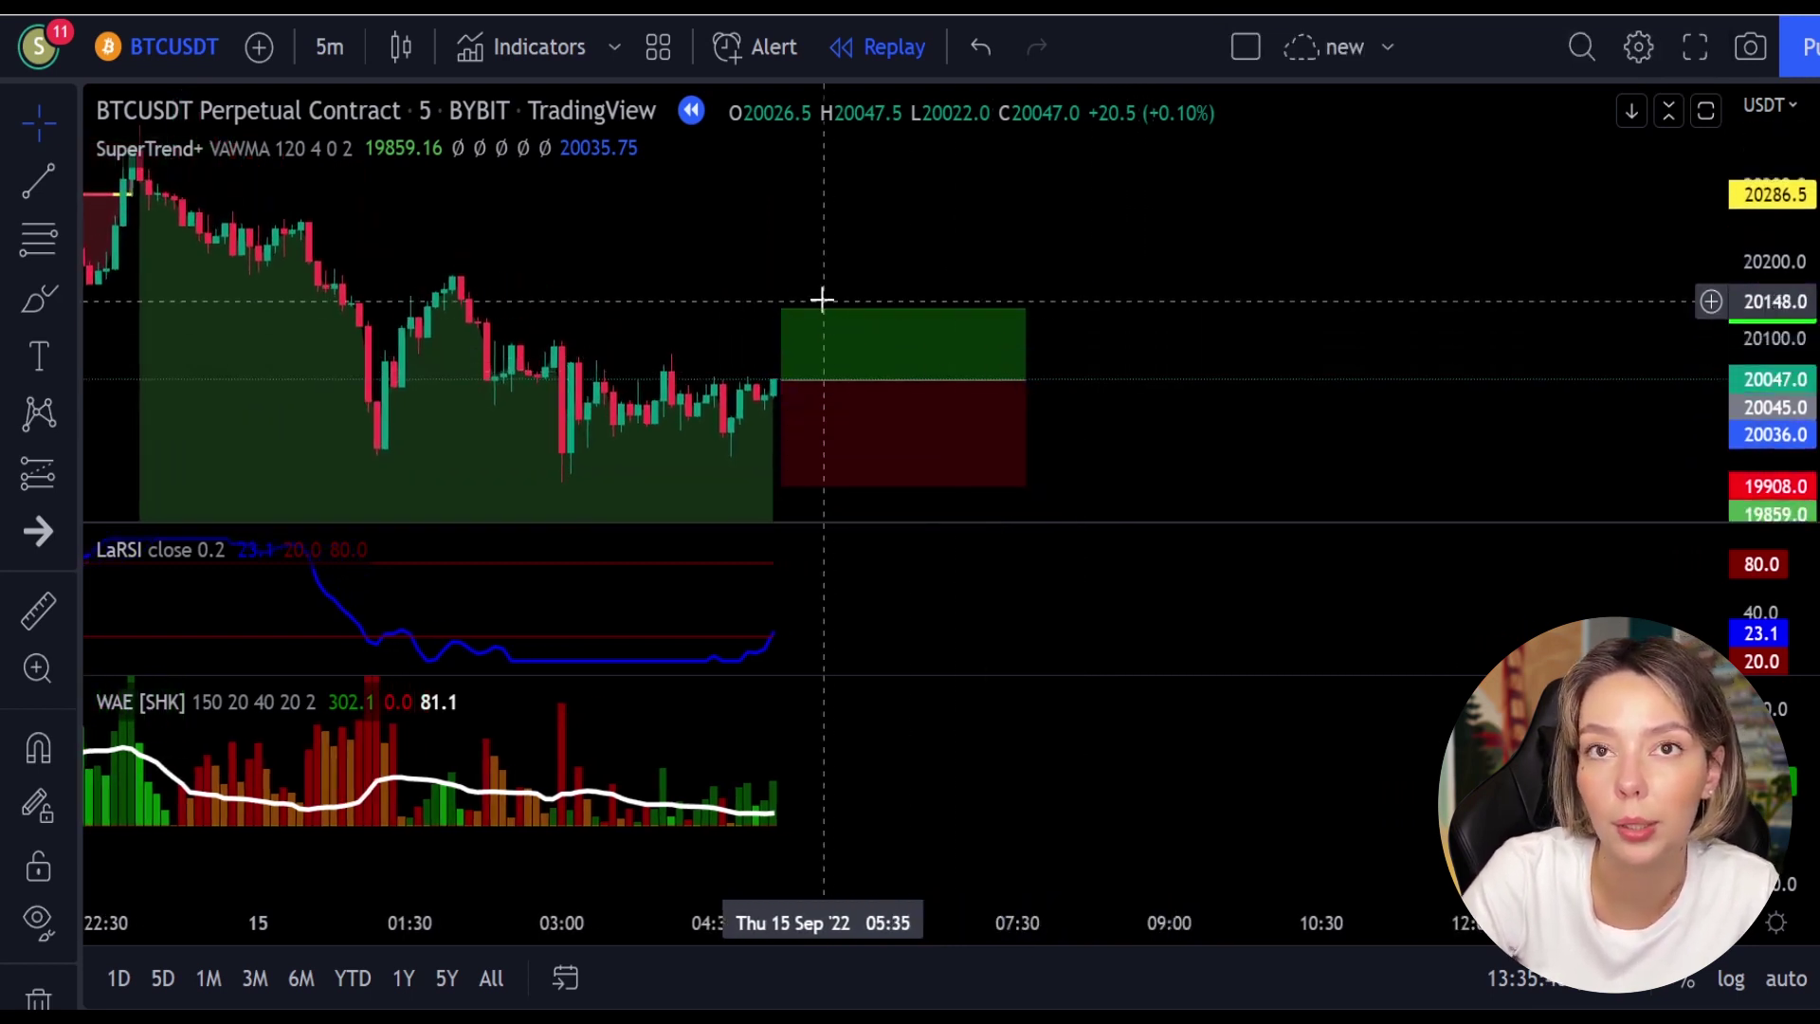
drag(778, 320, 794, 216)
drag(1081, 291, 1080, 240)
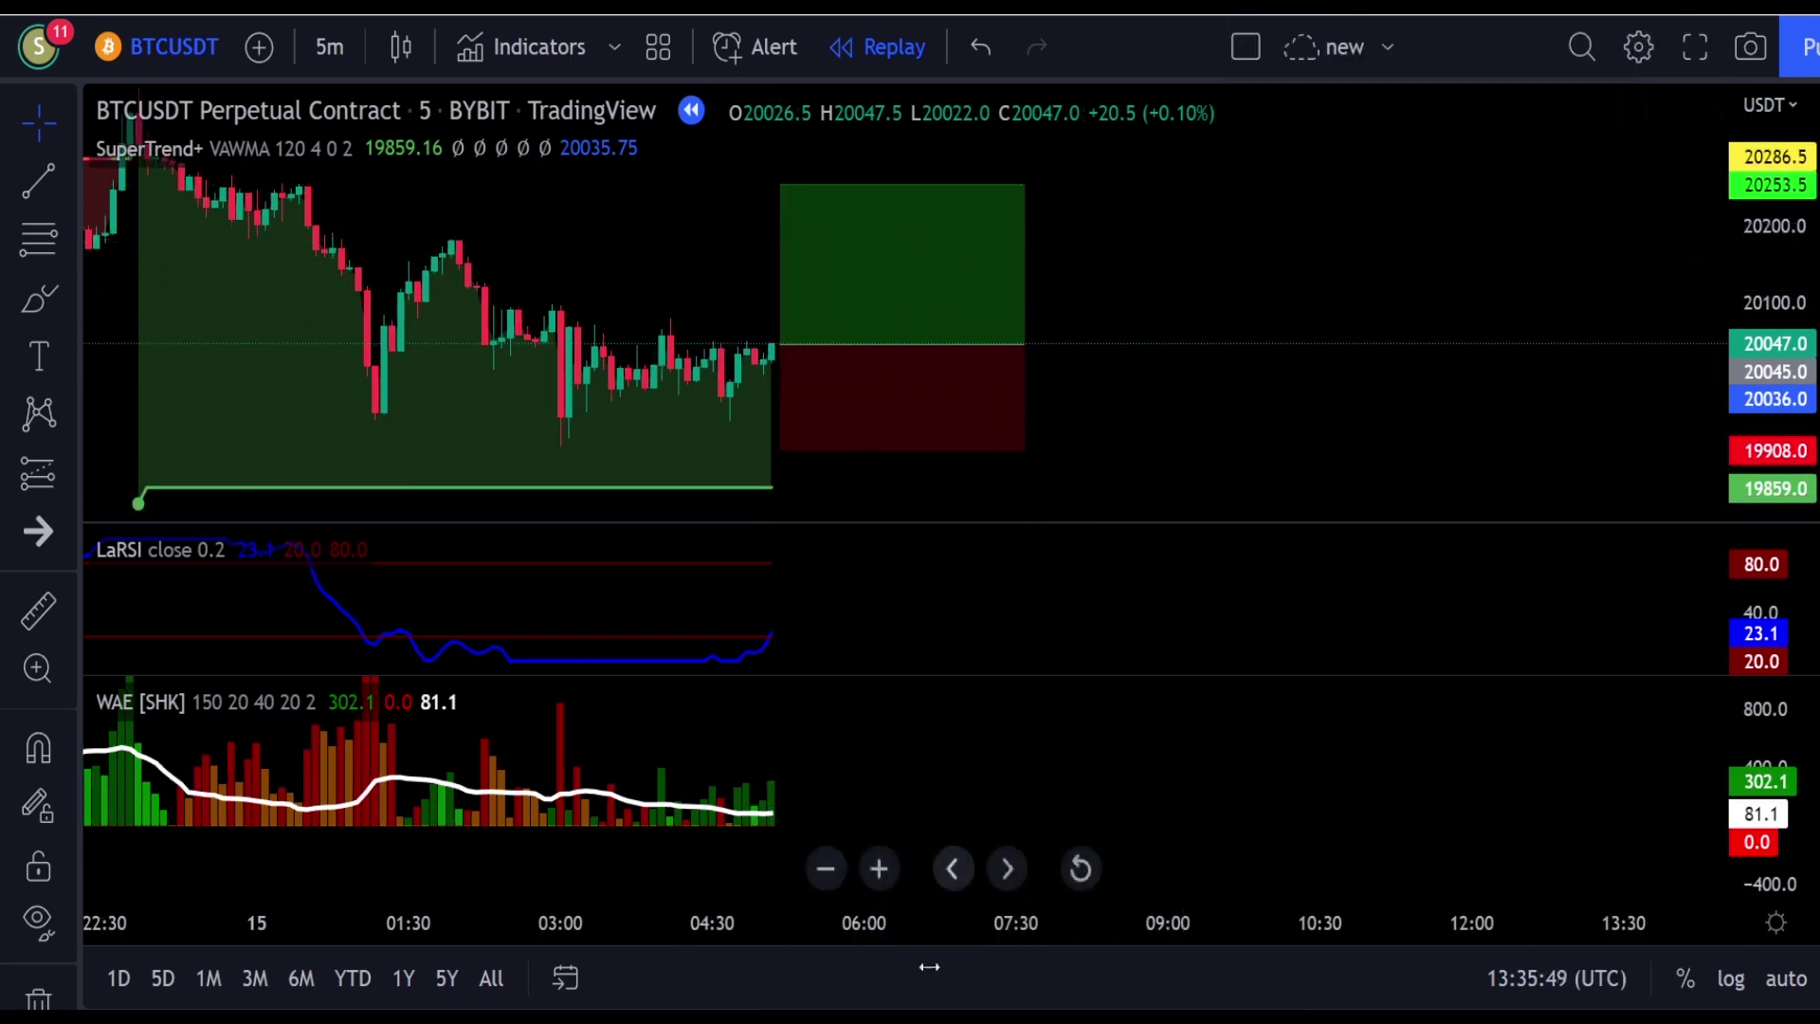
- Replay until the long closes in profit (208.5), shorten its box, and circle candles under SuperTrend
key(shift+Down)
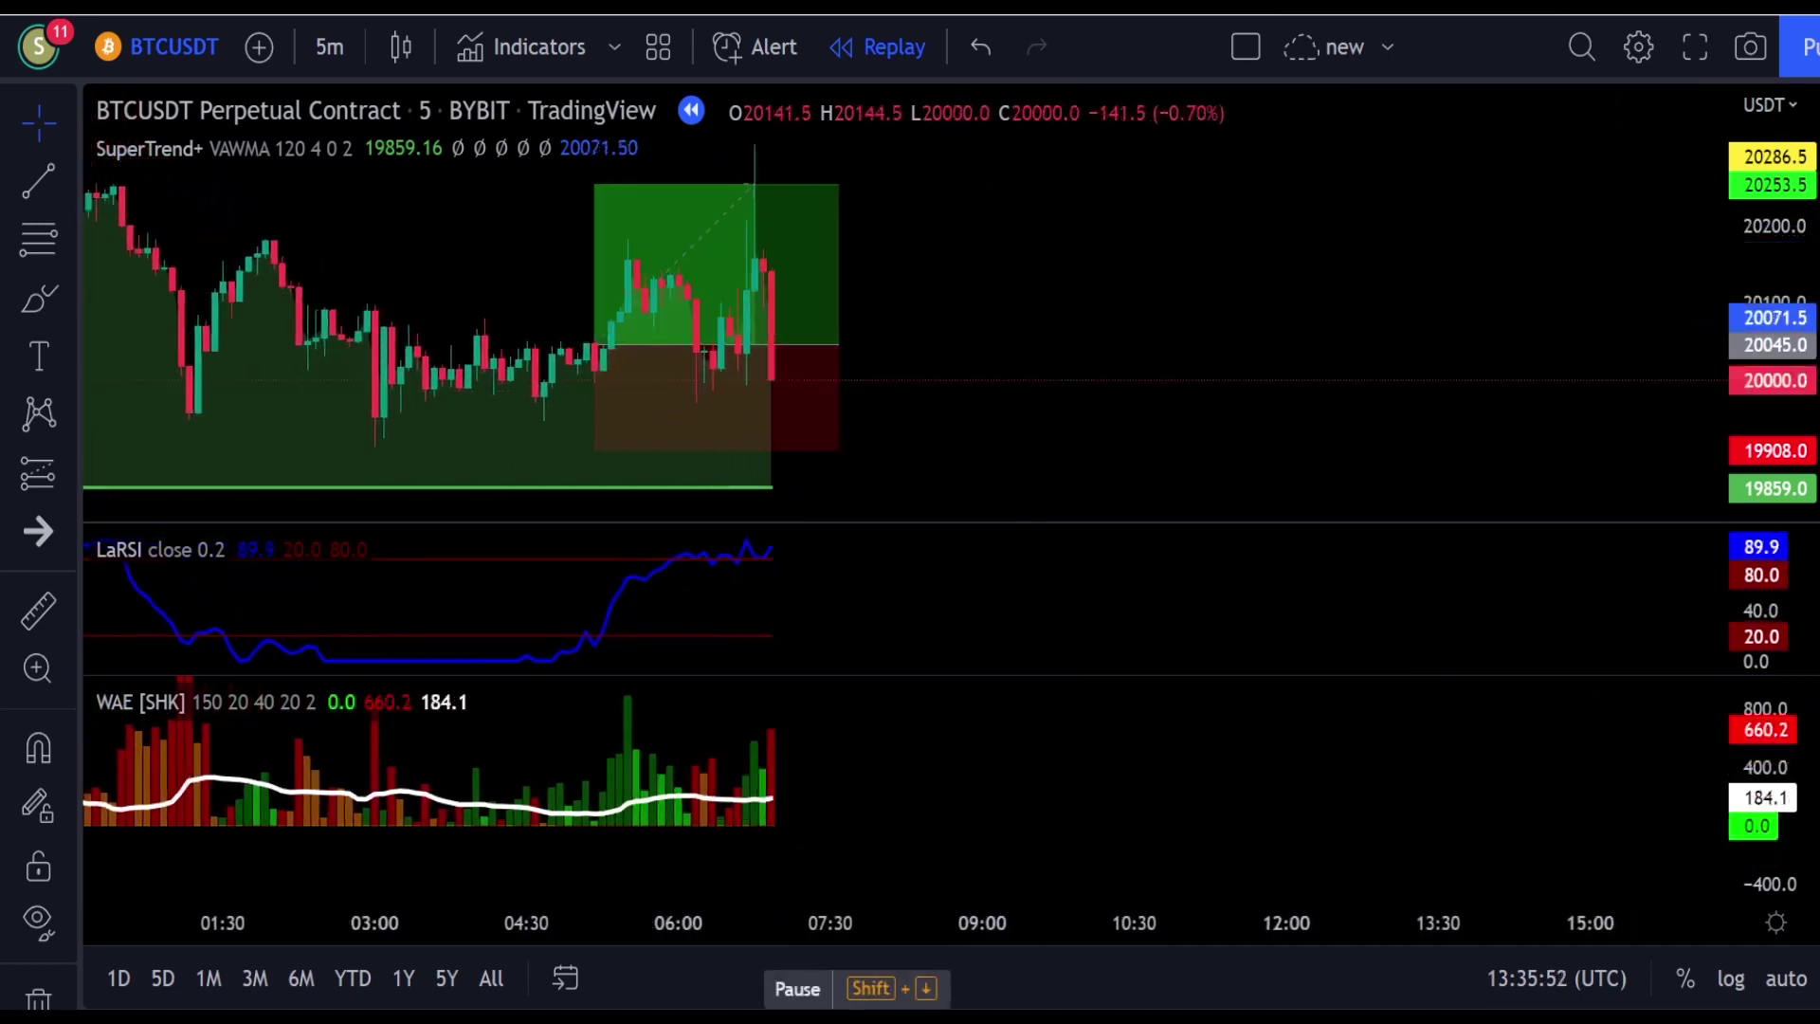
key(shift+Down)
click(764, 322)
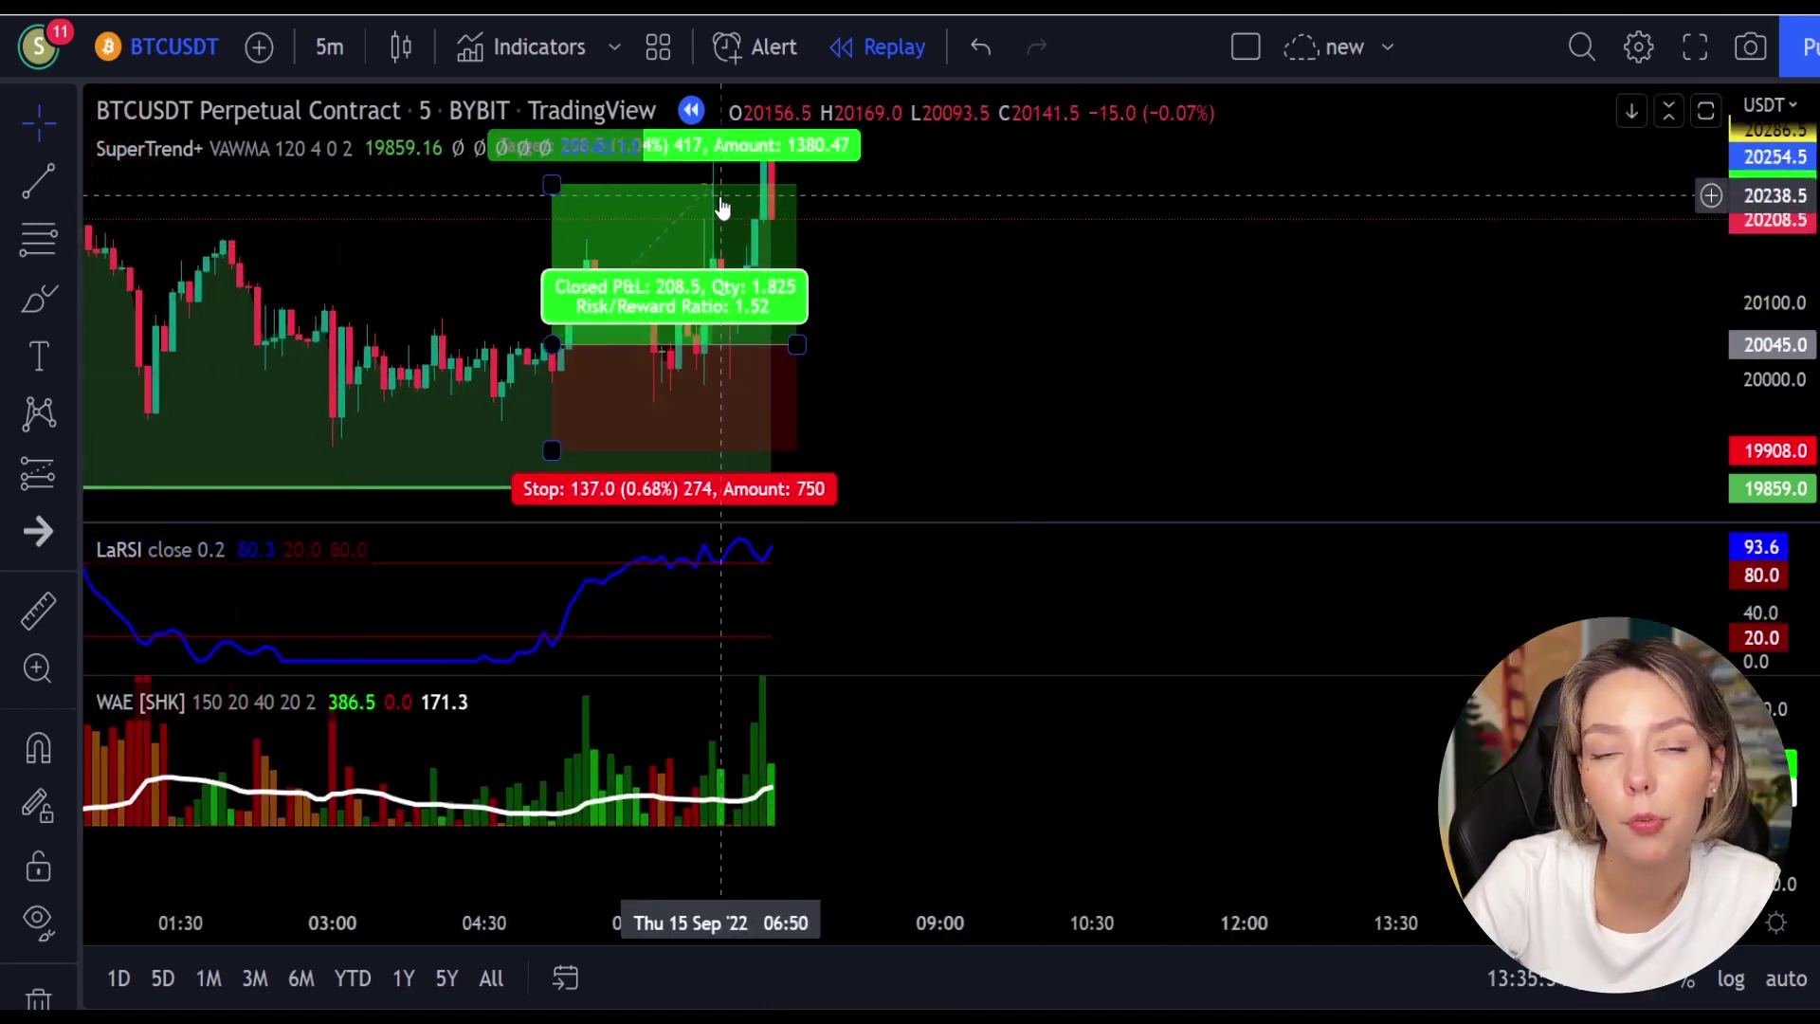
drag(797, 344, 703, 344)
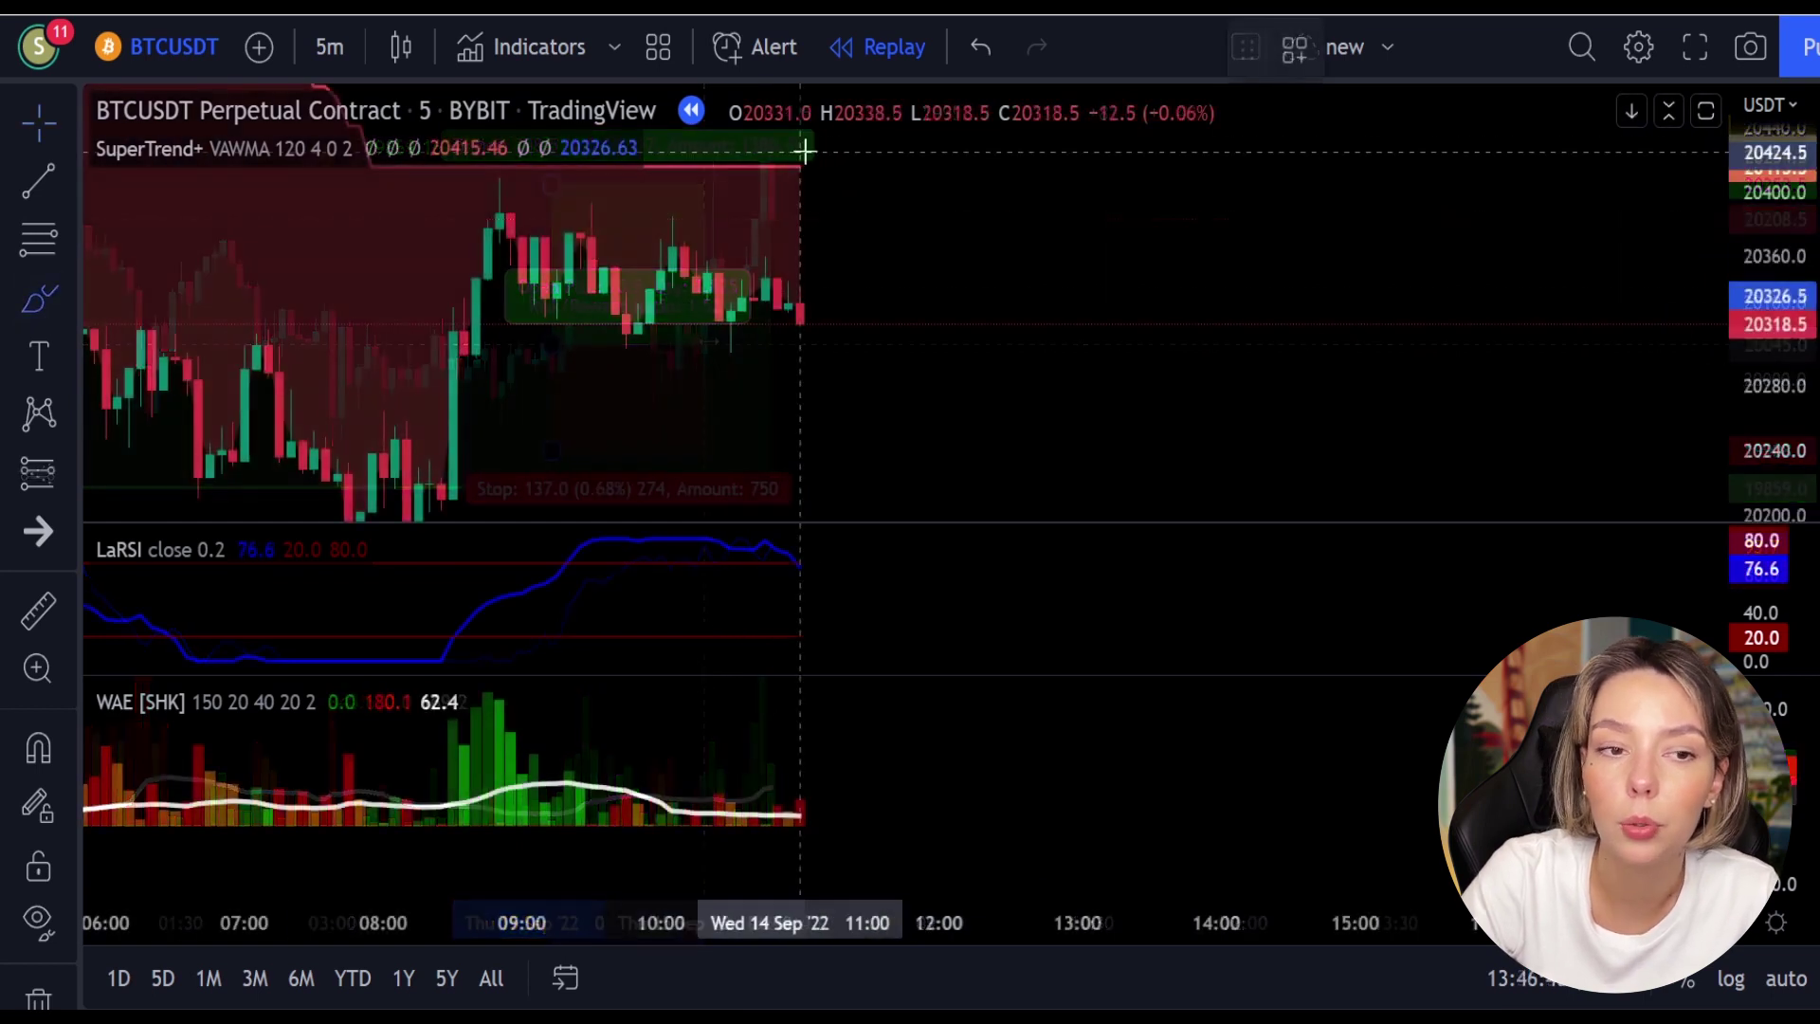
mouse_move(804, 152)
mouse_down()
mouse_move(679, 268)
mouse_move(894, 151)
mouse_move(790, 163)
mouse_up()
- Mark the latest WAE bars and LaRSI drop with the brush, then undo both strokes
mouse_move(817, 762)
mouse_down()
mouse_move(756, 767)
mouse_move(758, 819)
mouse_move(850, 795)
mouse_move(806, 763)
mouse_up()
mouse_move(819, 550)
mouse_down()
mouse_move(772, 567)
mouse_move(813, 573)
mouse_up()
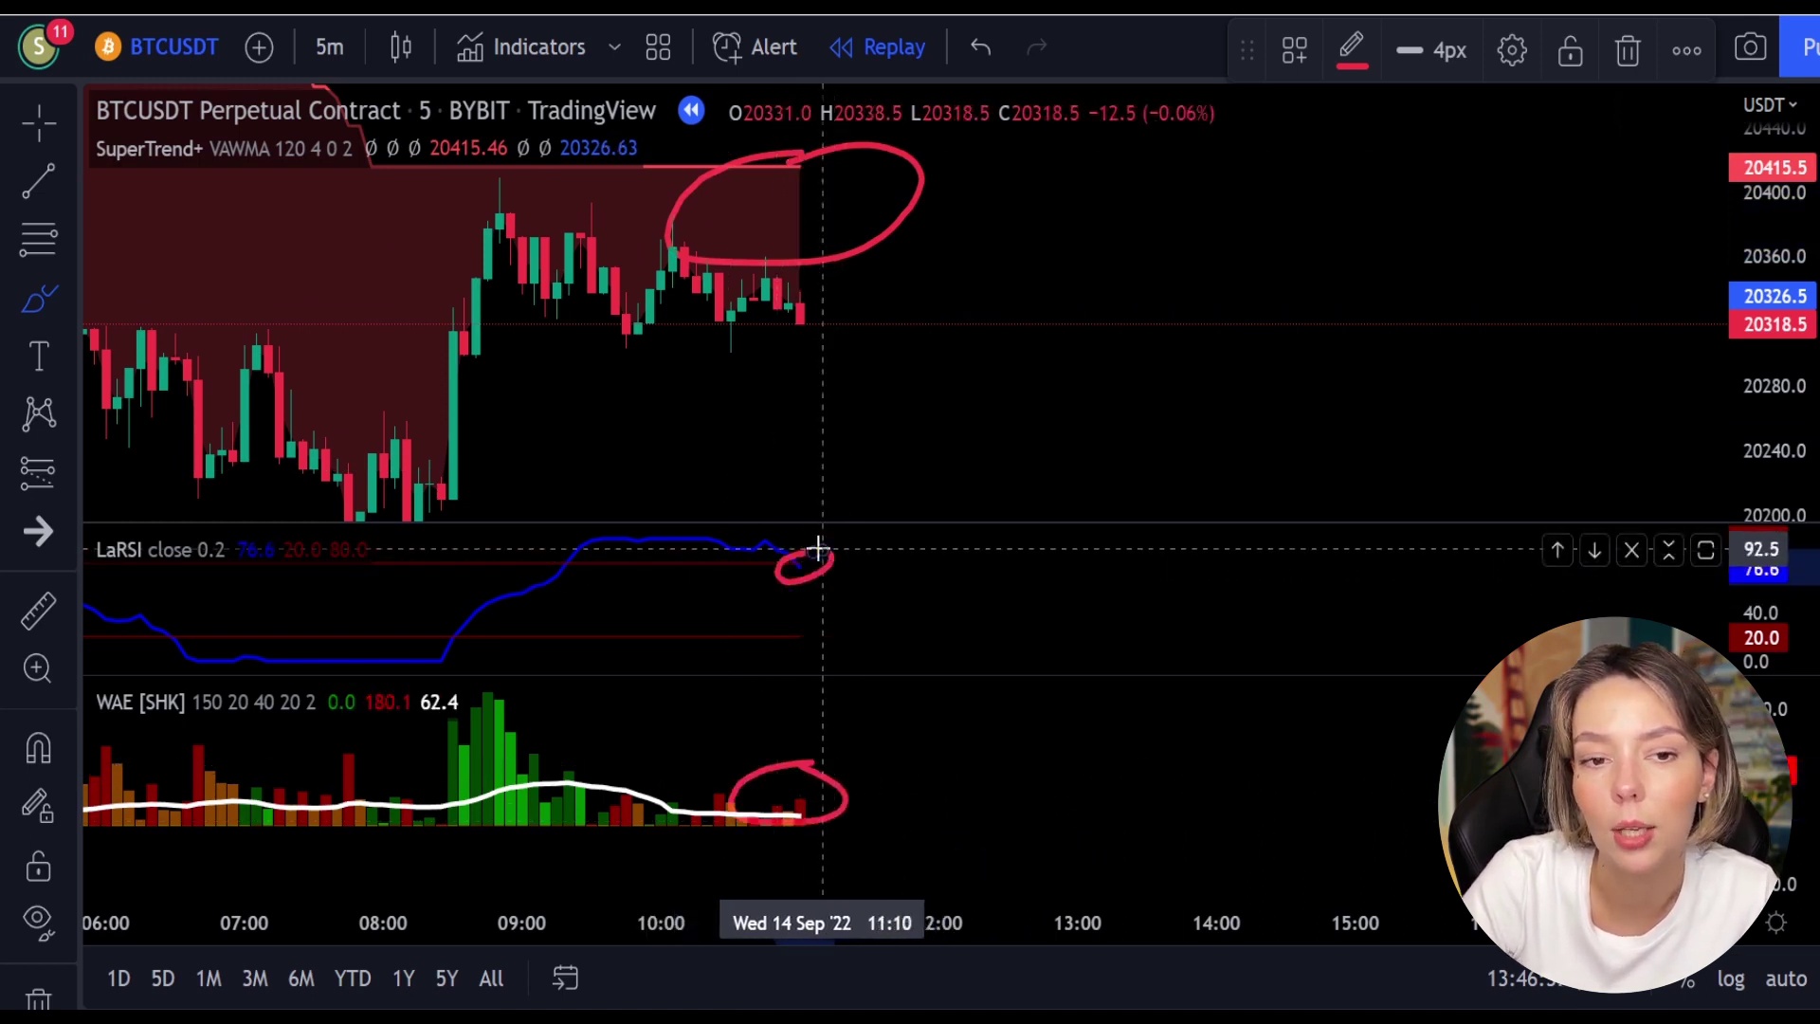
key(ctrl+z)
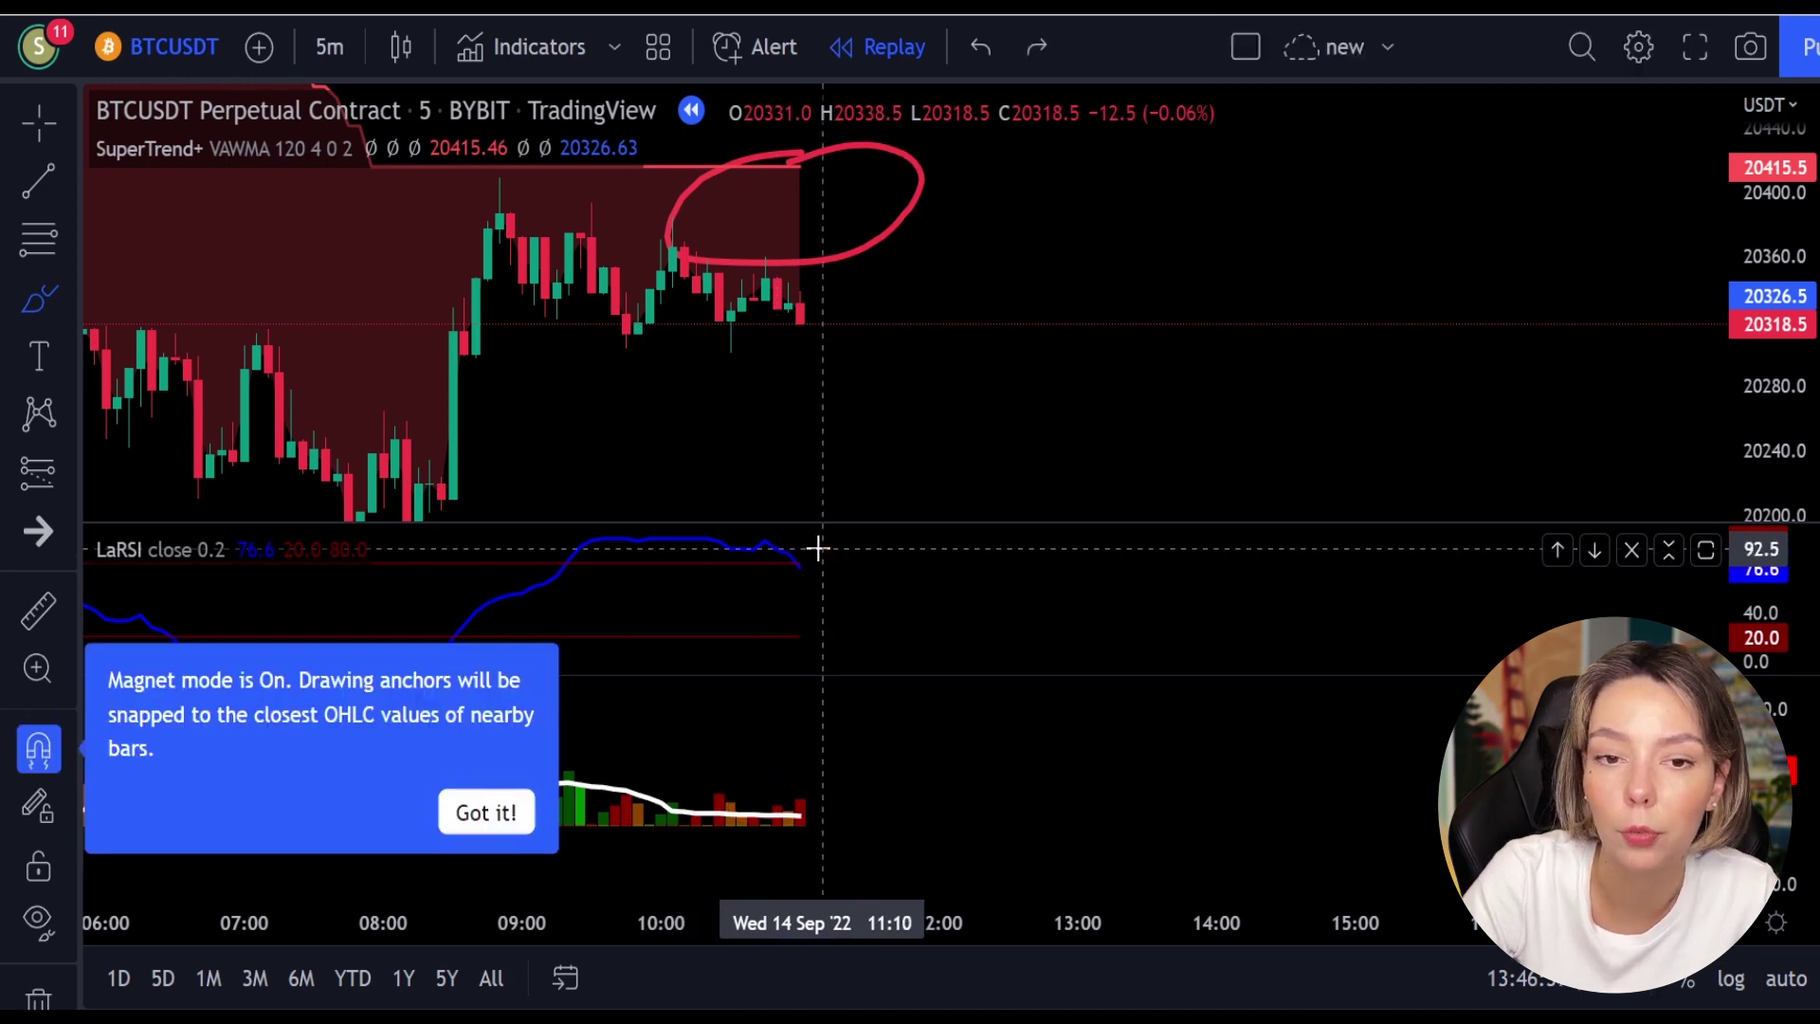
key(ctrl+z)
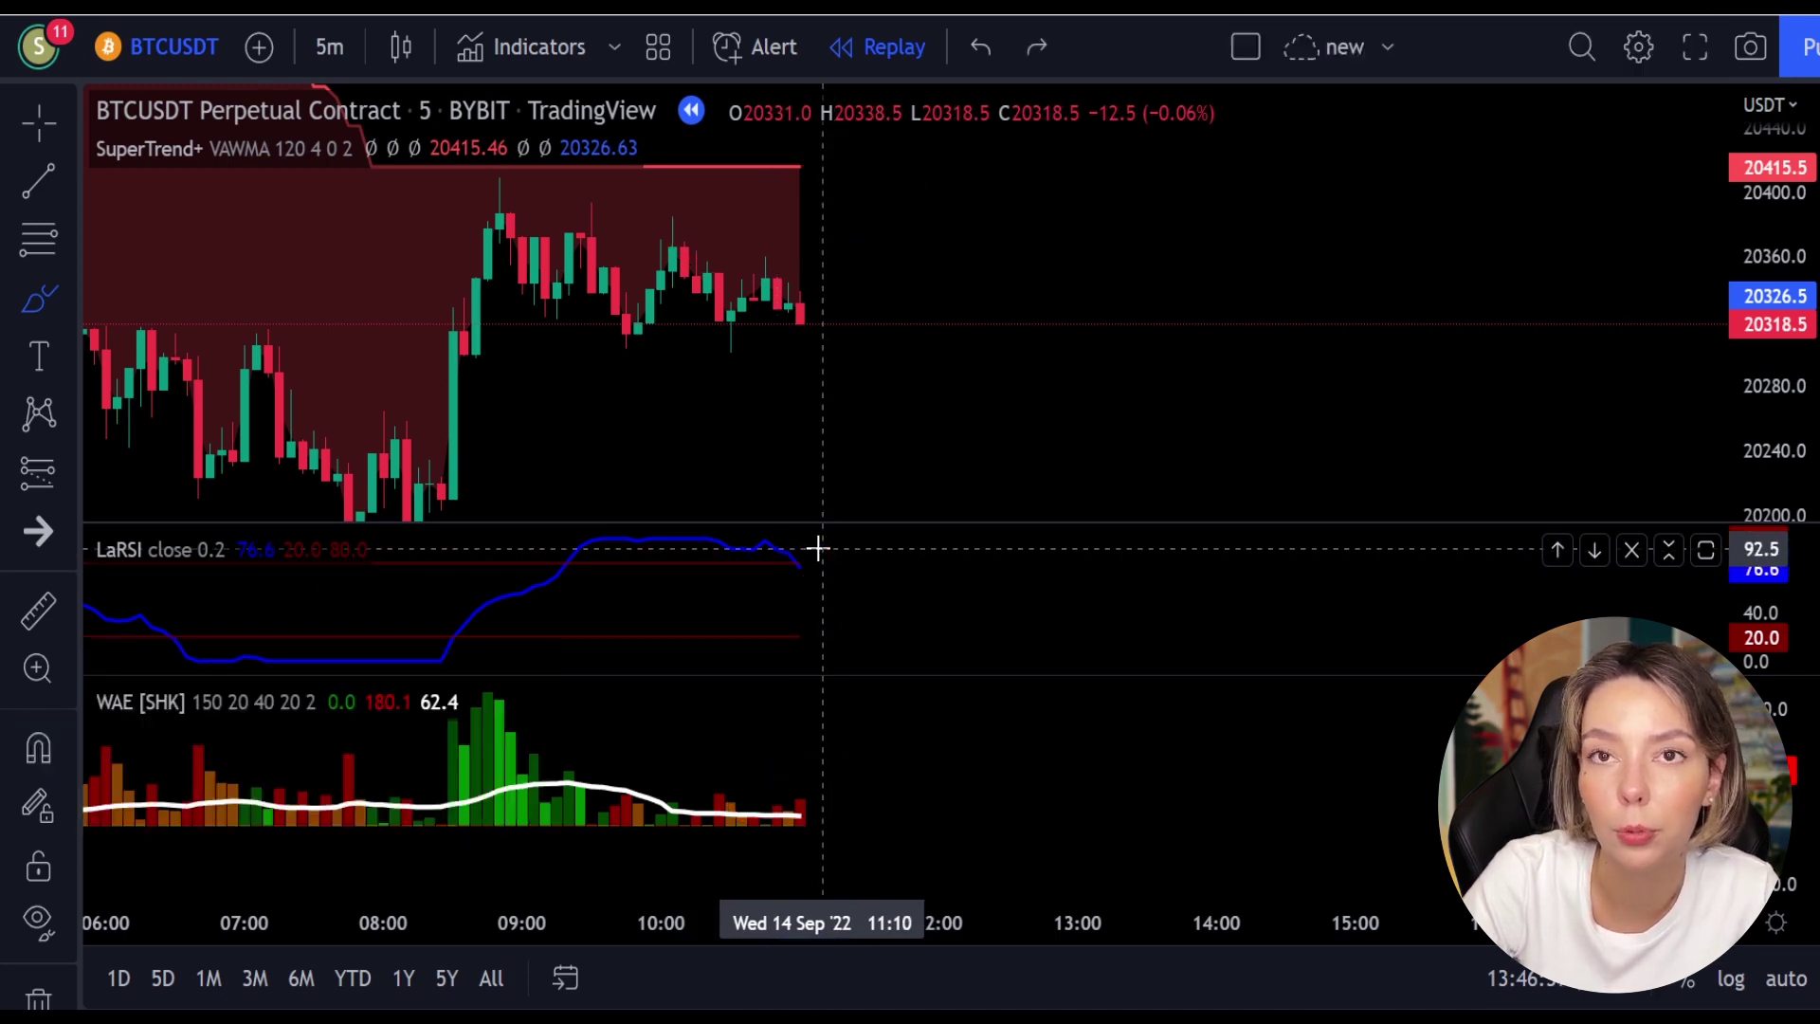
- Place a short position at the latest candle, tighten its stop, lower its target, extend to 12:45
click(36, 481)
click(203, 516)
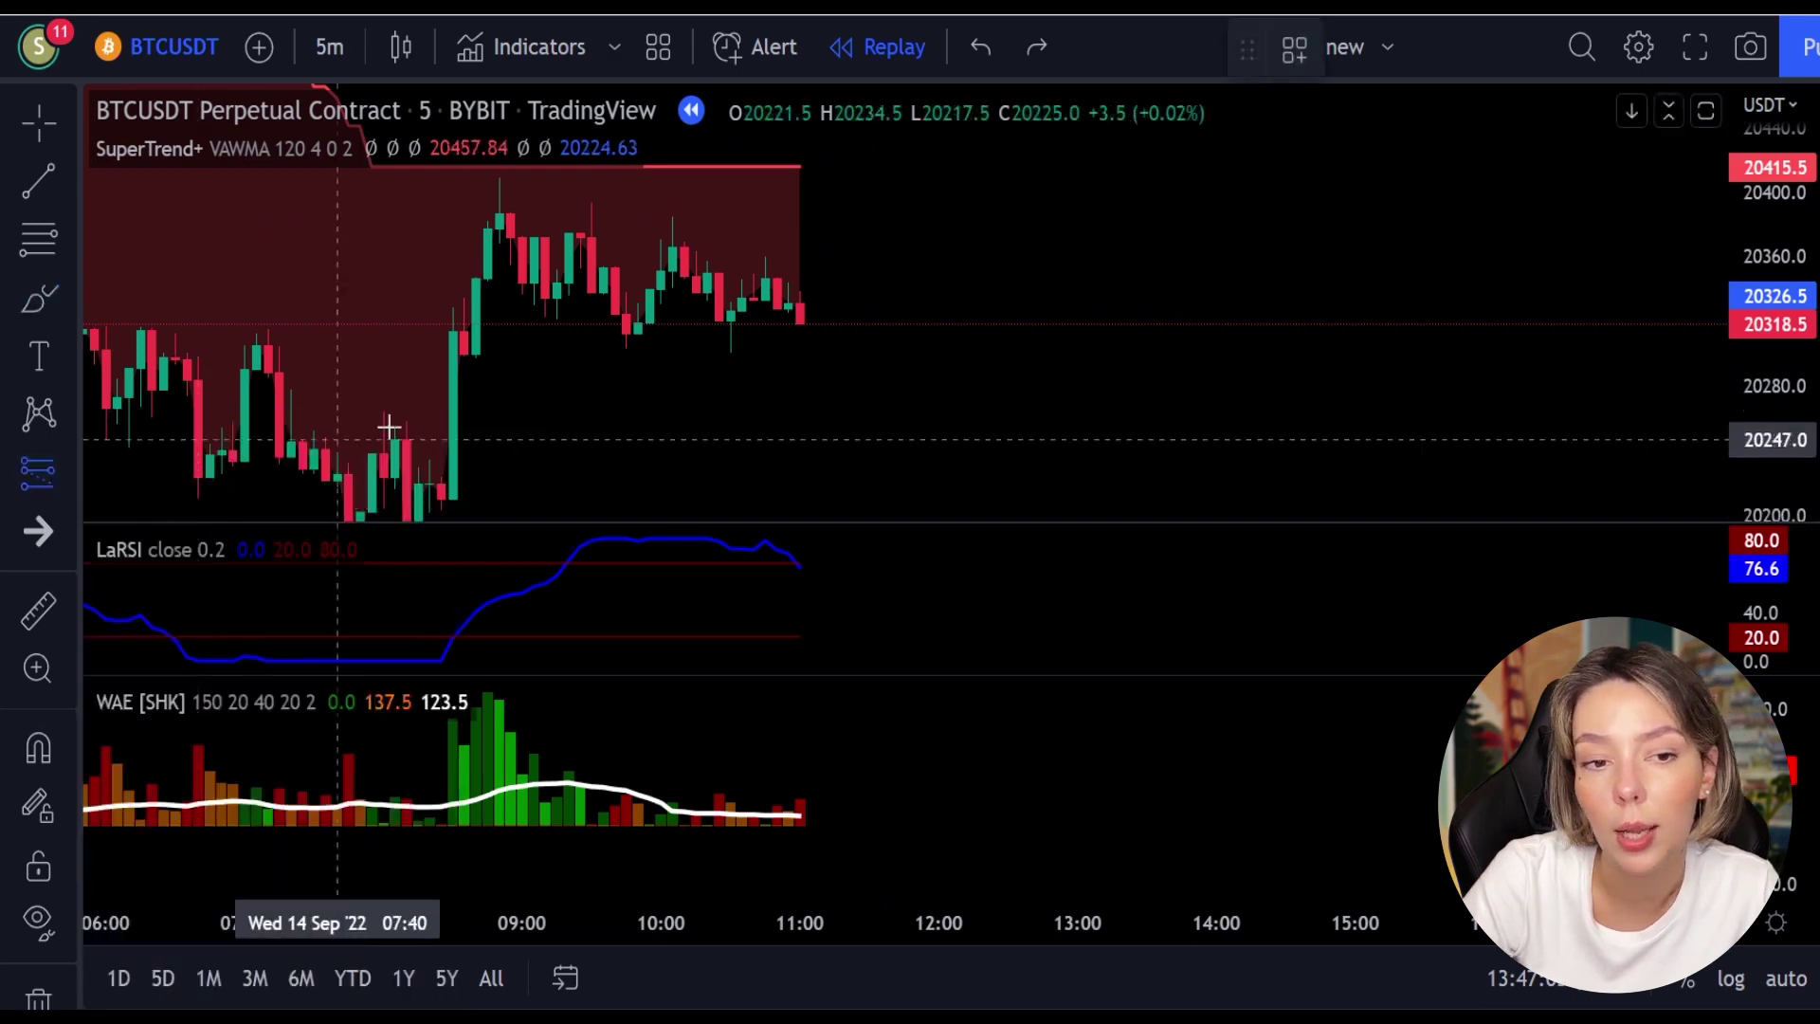
click(805, 304)
mouse_move(817, 212)
mouse_down()
mouse_move(821, 272)
mouse_move(817, 254)
mouse_up()
drag(813, 367, 812, 380)
drag(1071, 306, 1186, 306)
click(1044, 532)
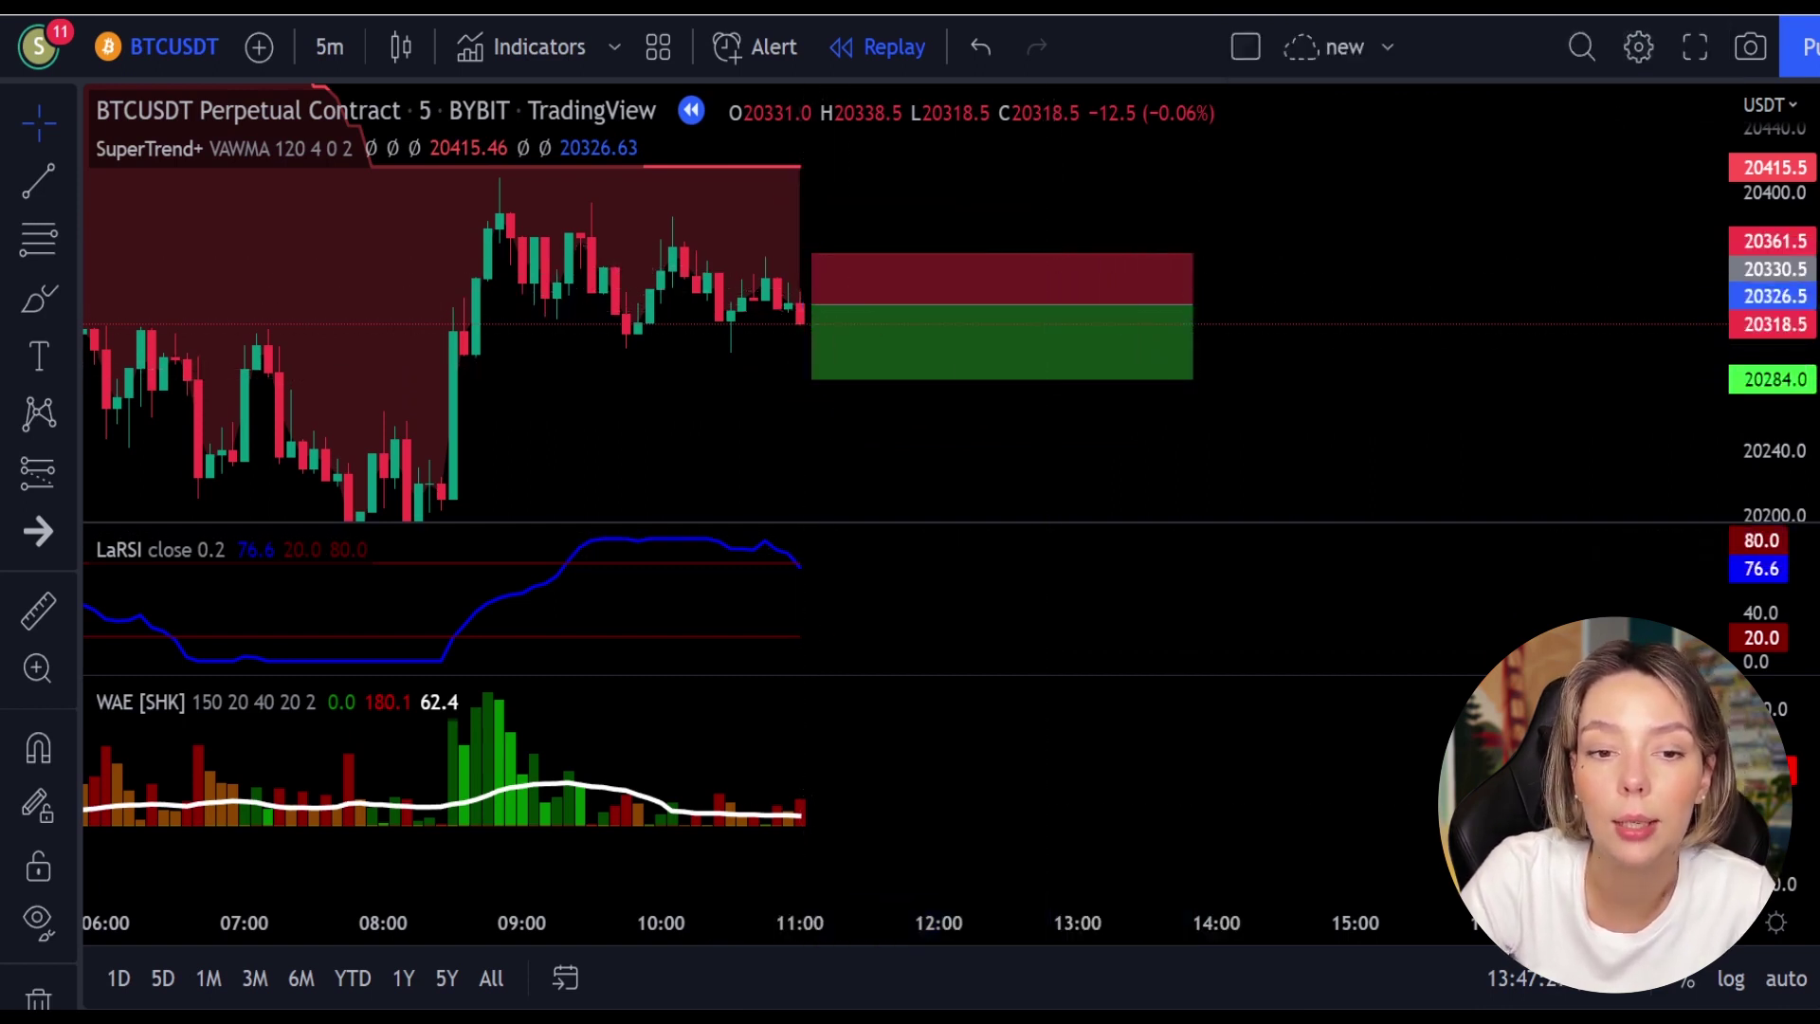
- Step Bar Replay until the short passes its target at 20216, then shrink the box
click(796, 988)
key(shift+Down)
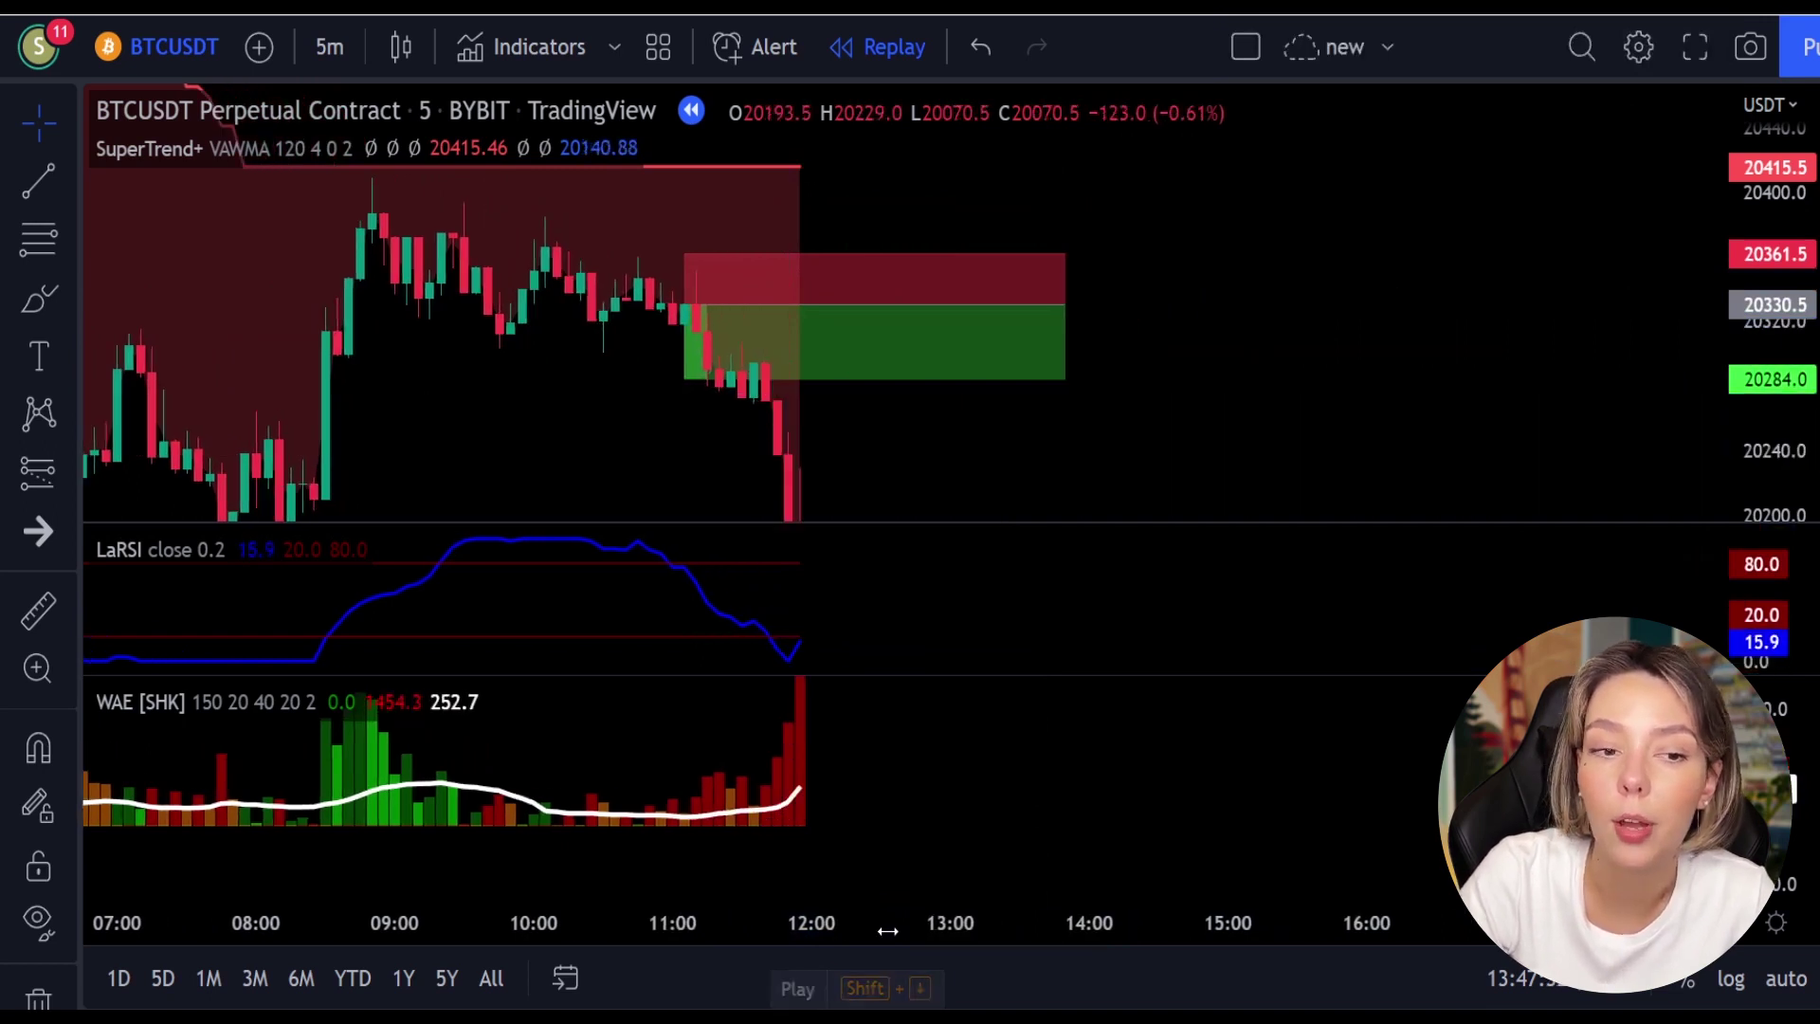
key(shift+Down)
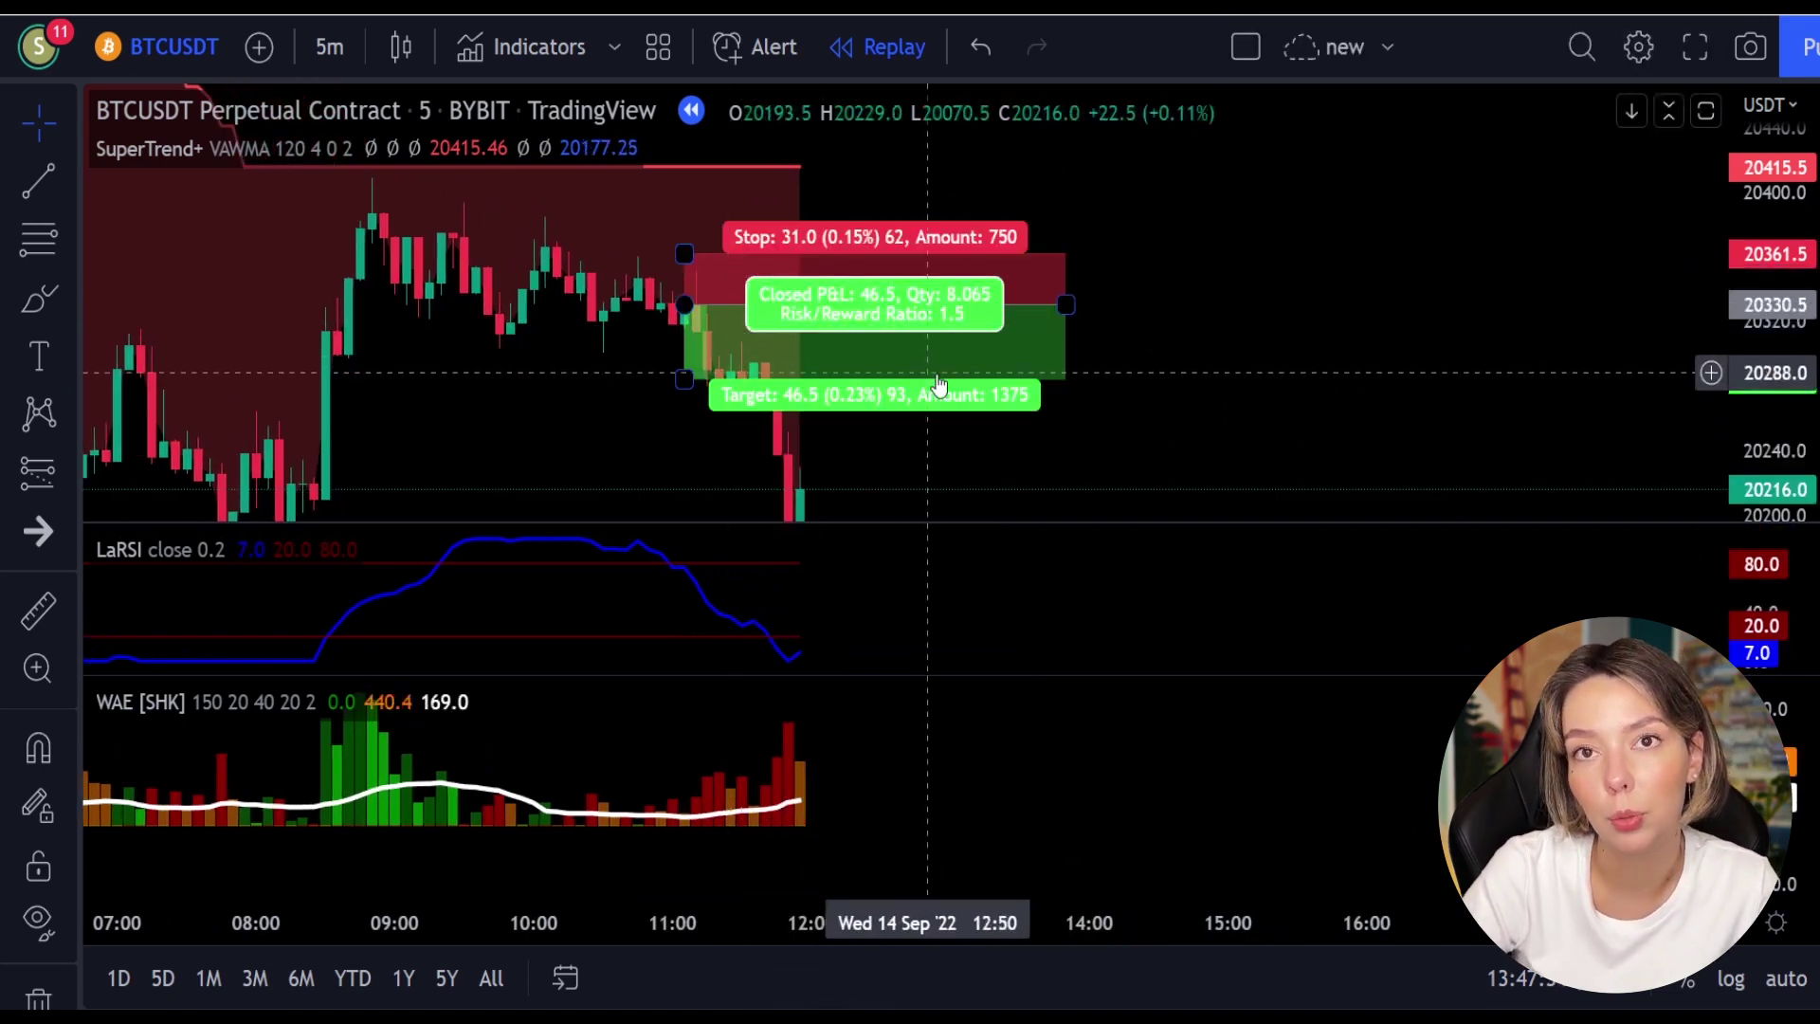
drag(1063, 306, 709, 375)
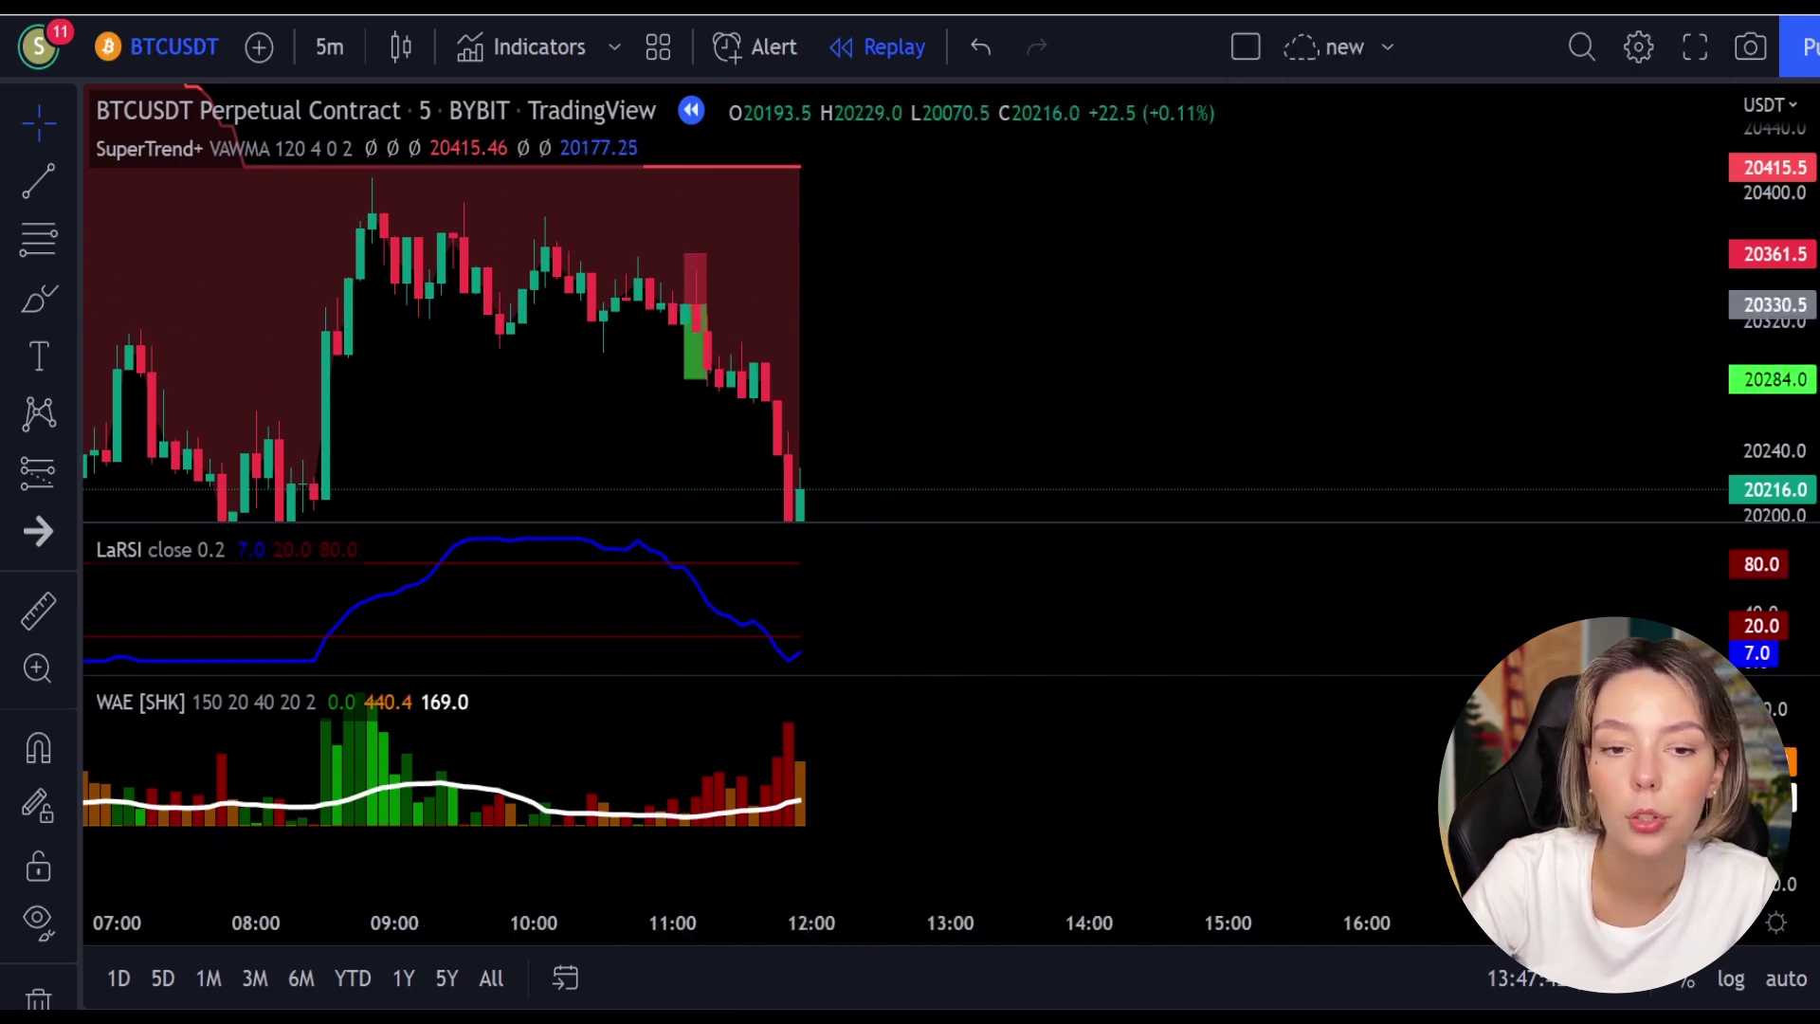
- Resume replay and brush-circle the latest WAE bars, LaRSI curve and candles touching SuperTrend
click(791, 1005)
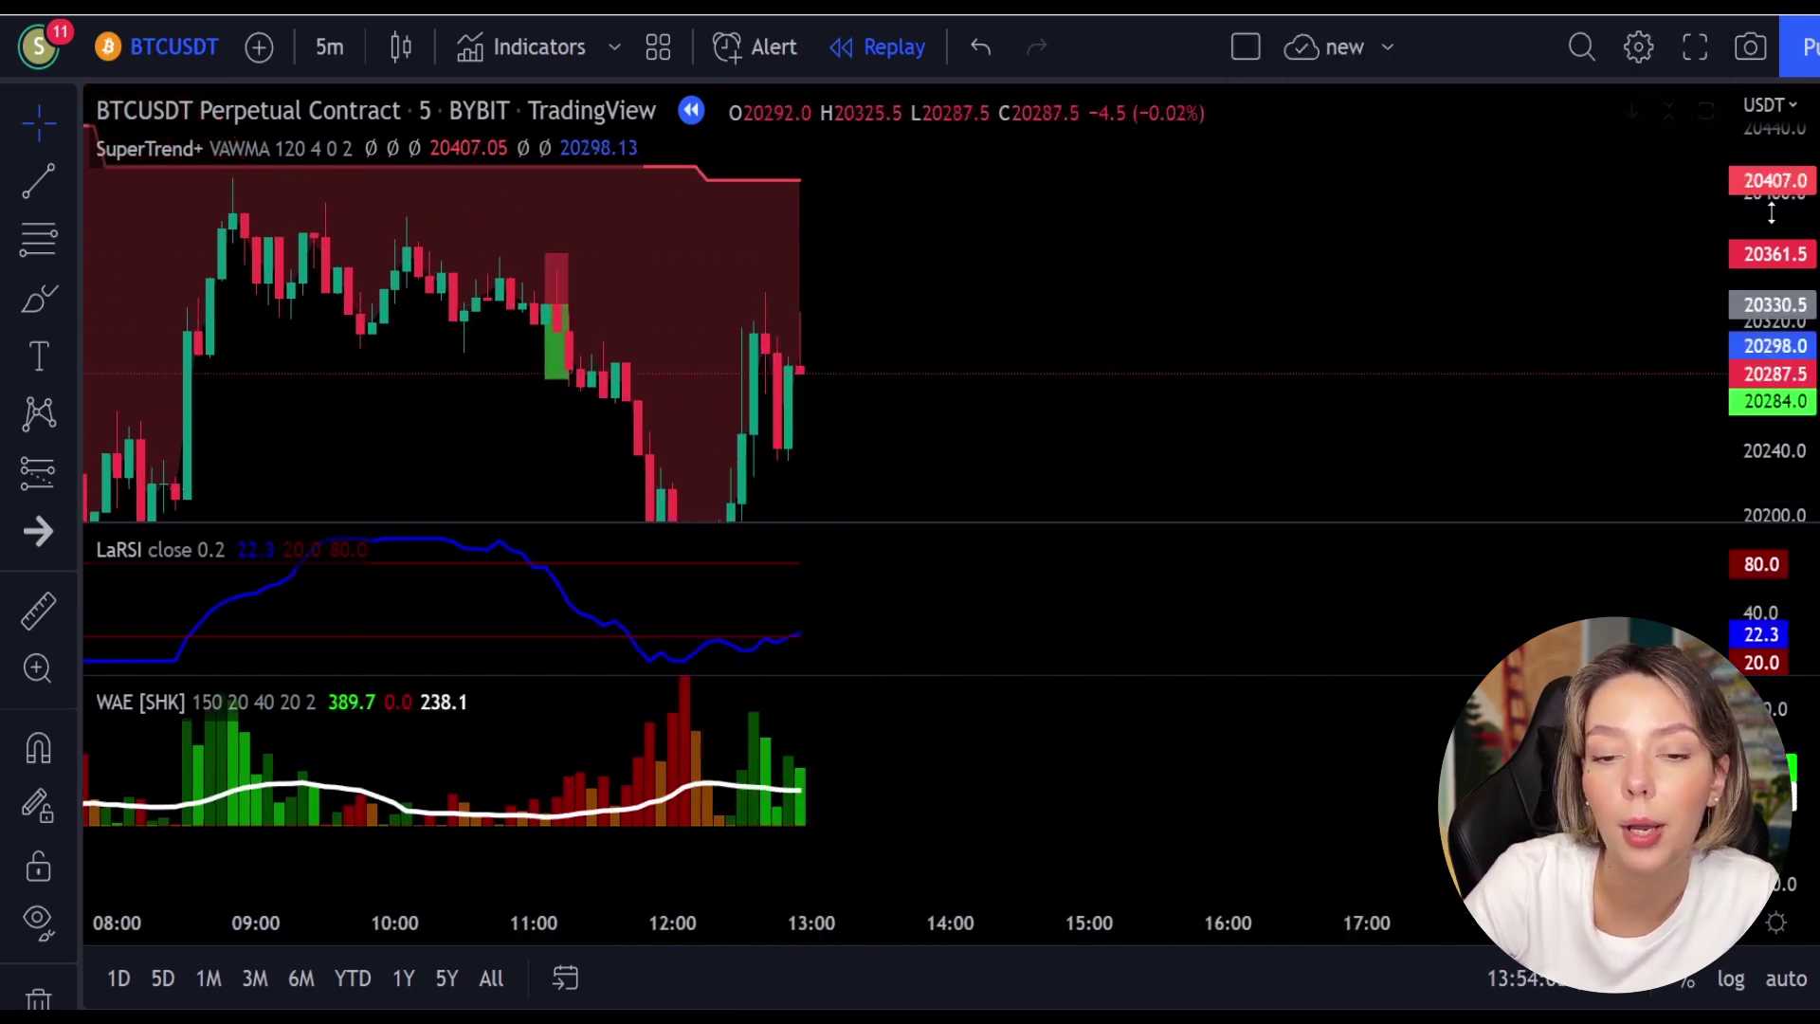
click(38, 299)
mouse_move(837, 699)
mouse_down()
mouse_move(739, 749)
mouse_move(842, 776)
mouse_up()
mouse_move(839, 600)
mouse_down()
mouse_move(813, 604)
mouse_move(840, 649)
mouse_up()
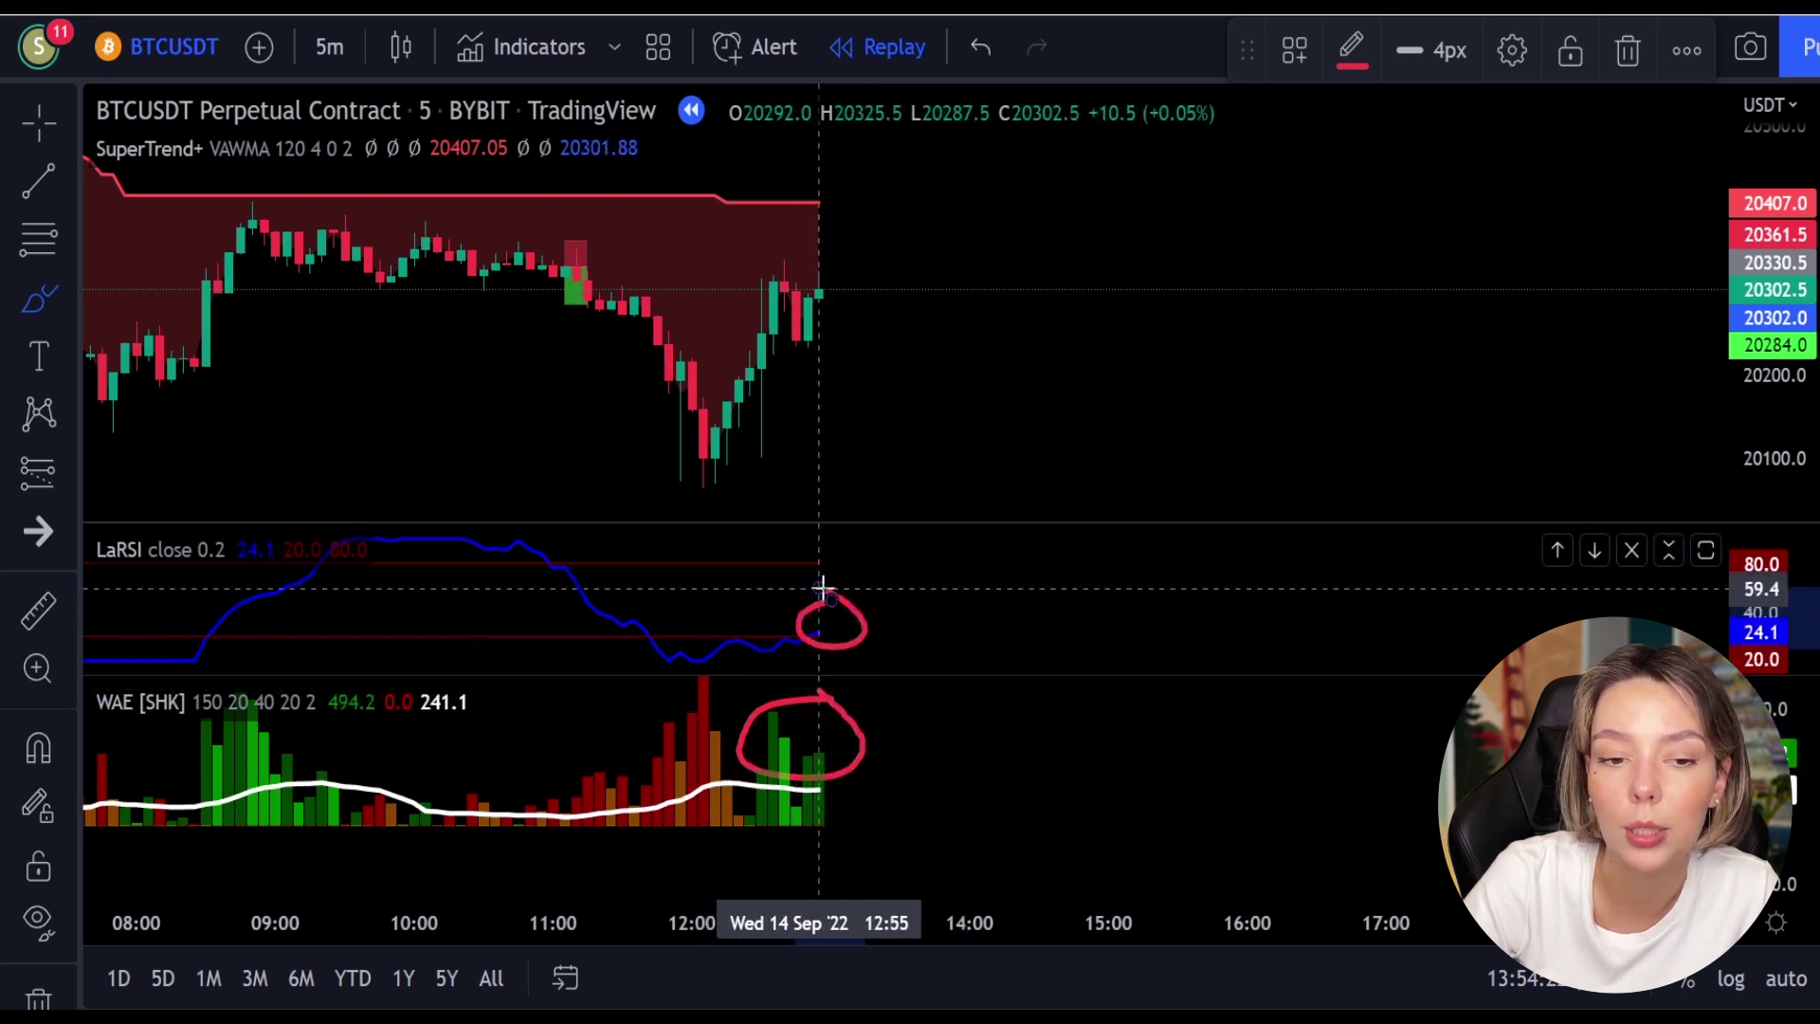
drag(796, 213, 692, 261)
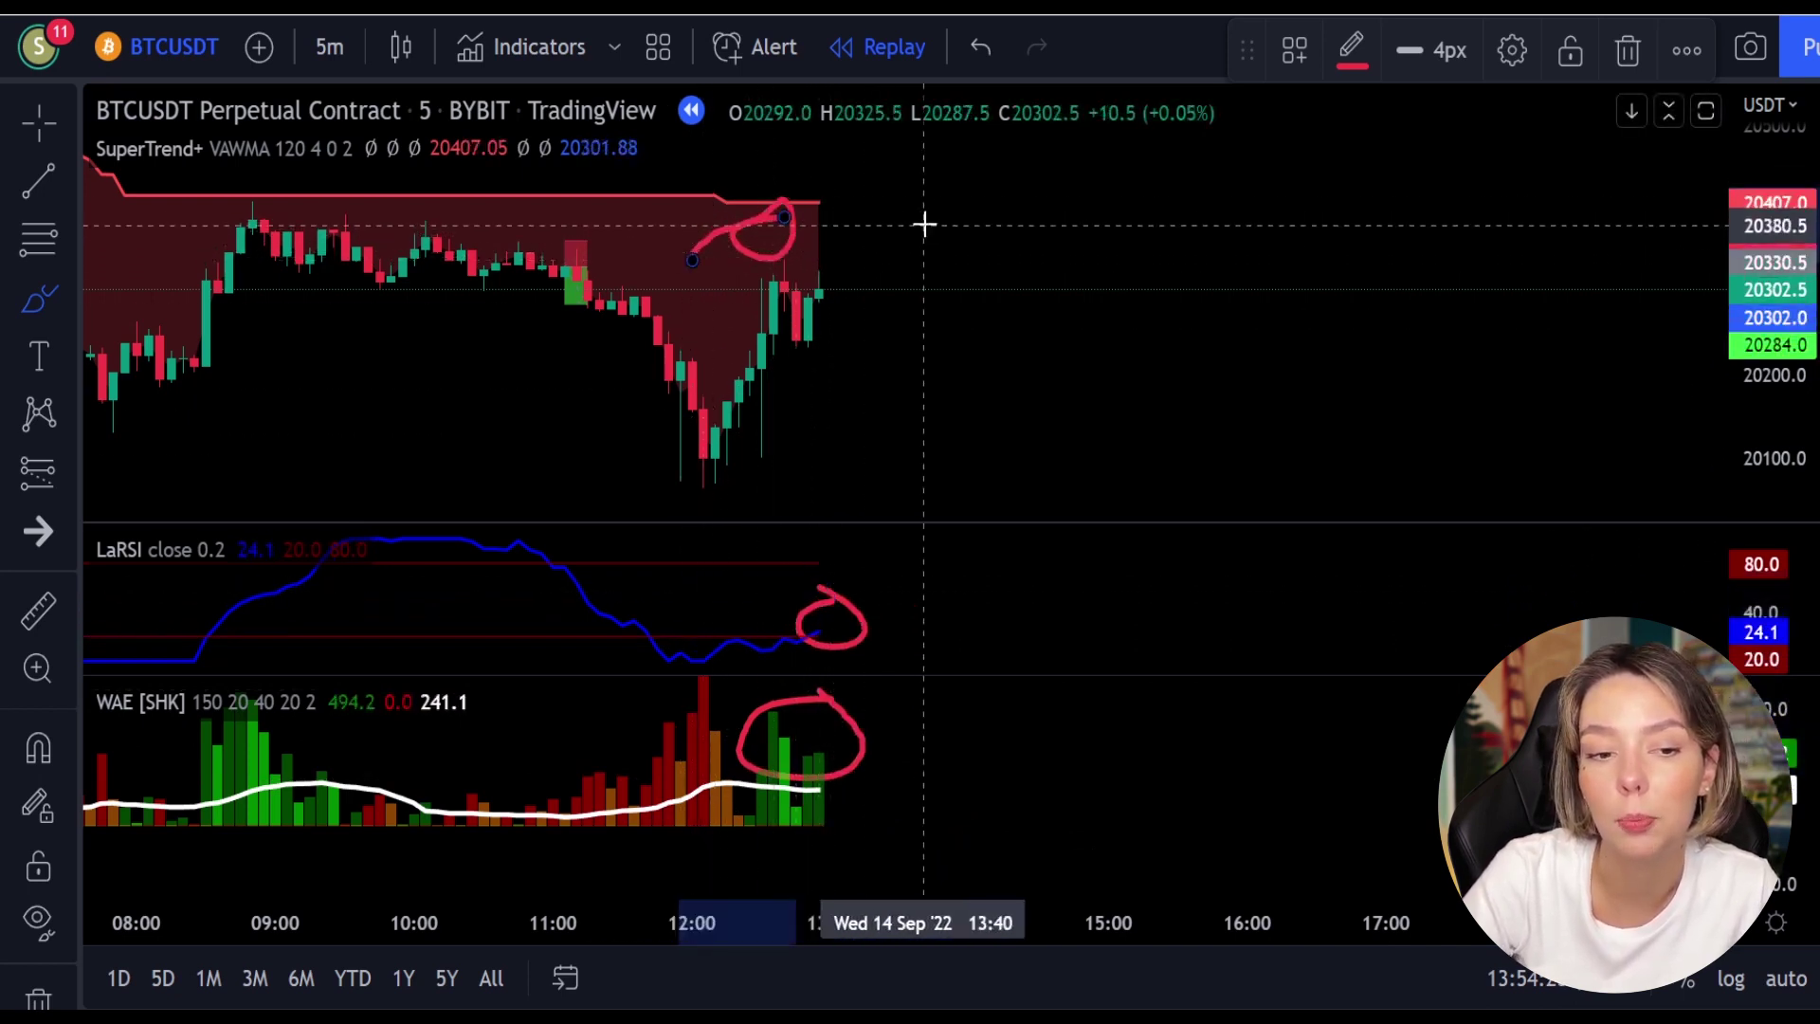
mouse_move(966, 218)
mouse_down()
mouse_move(1121, 260)
mouse_move(1223, 314)
mouse_up()
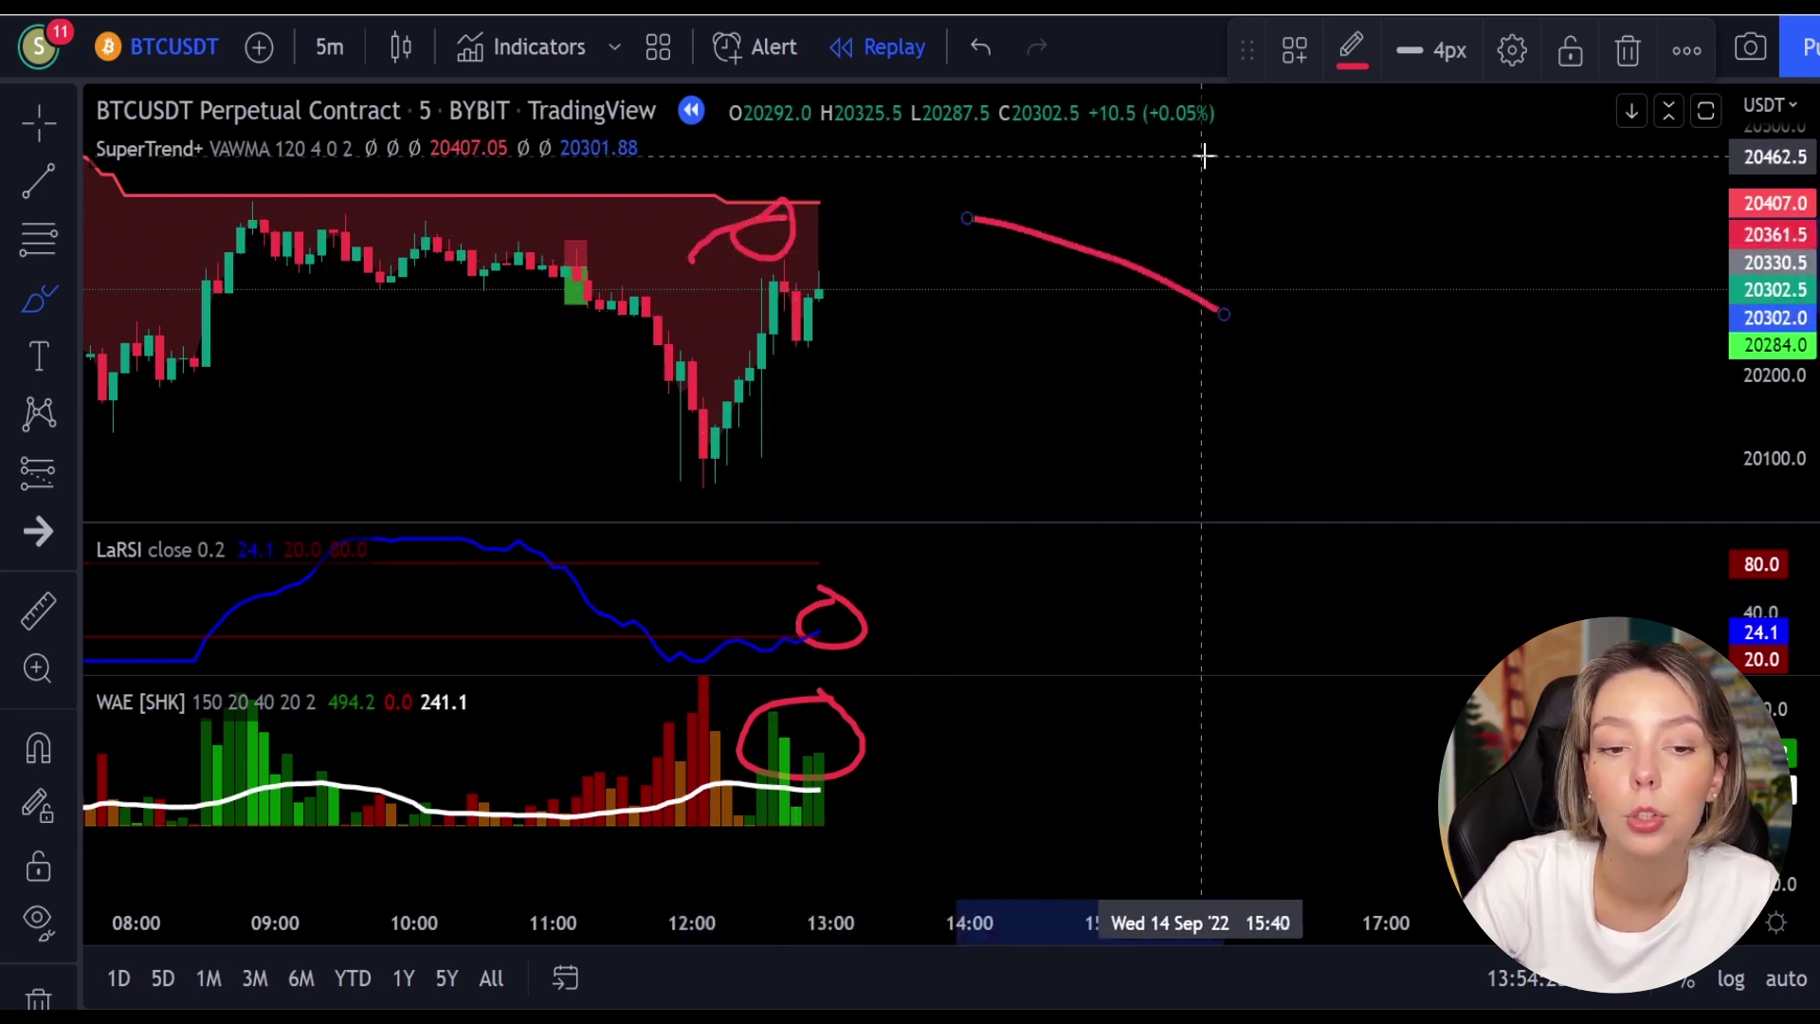
drag(1198, 163, 1019, 388)
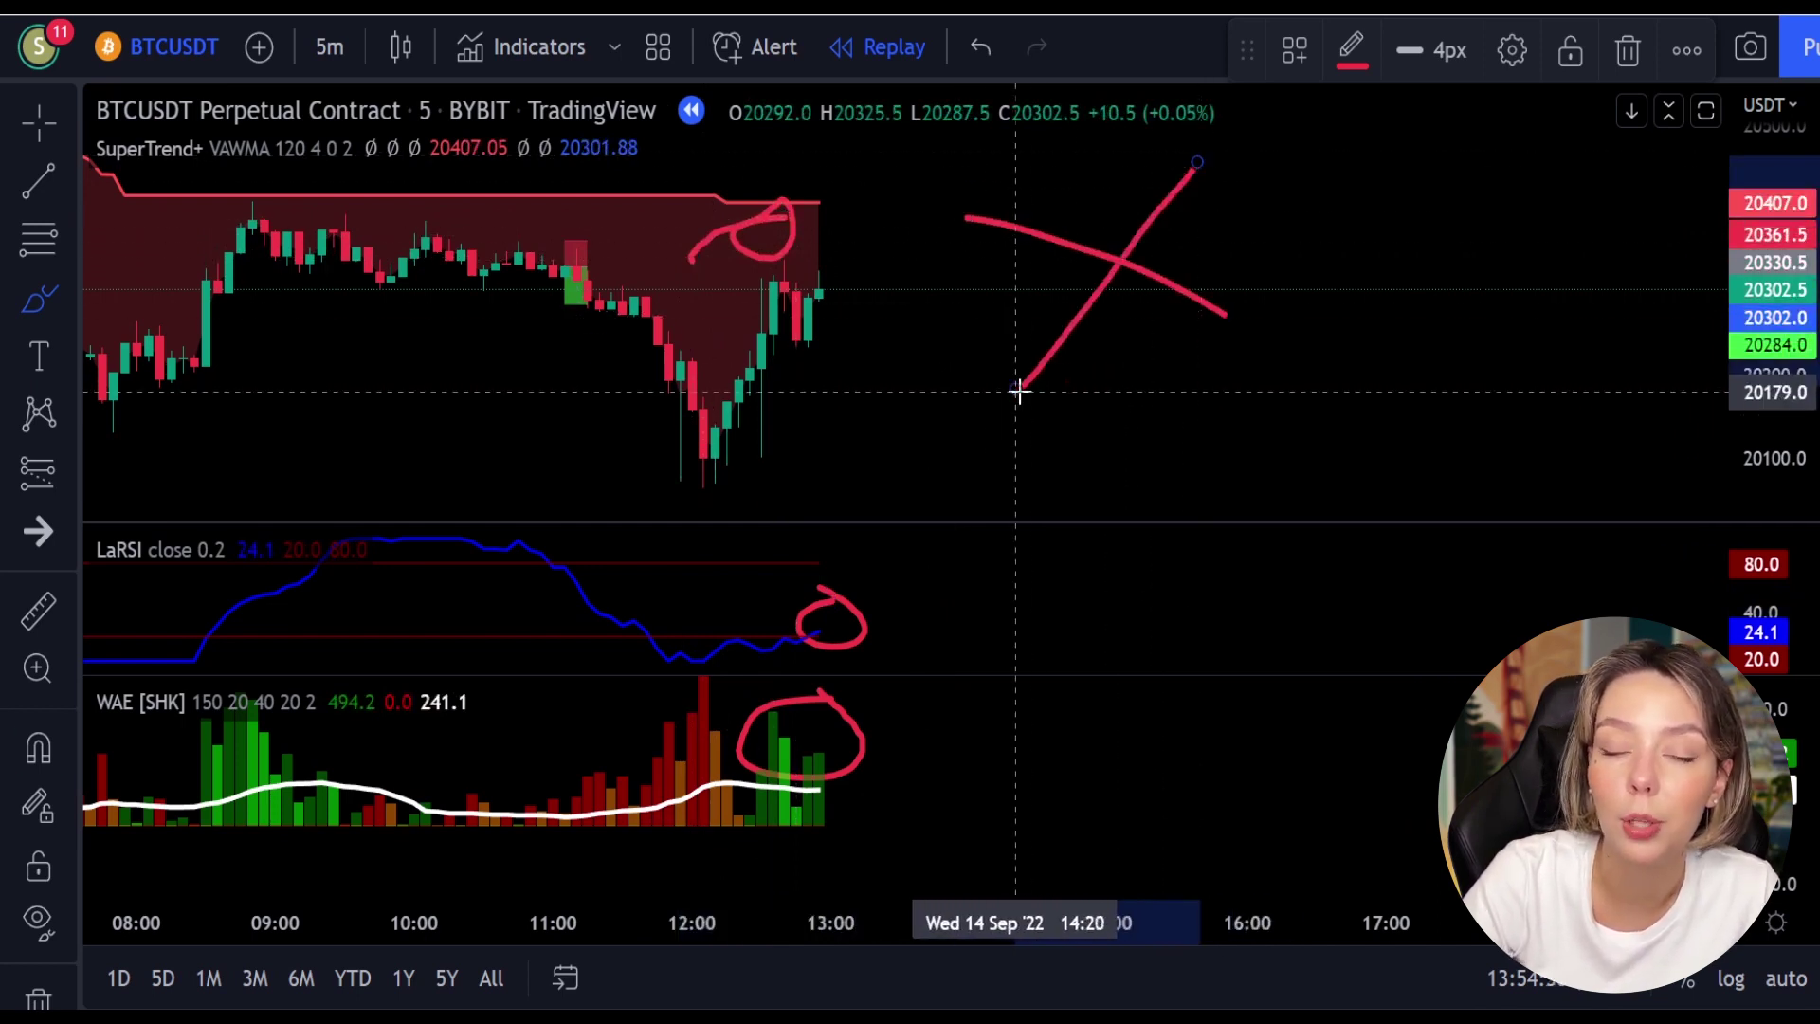
key(ctrl+z)
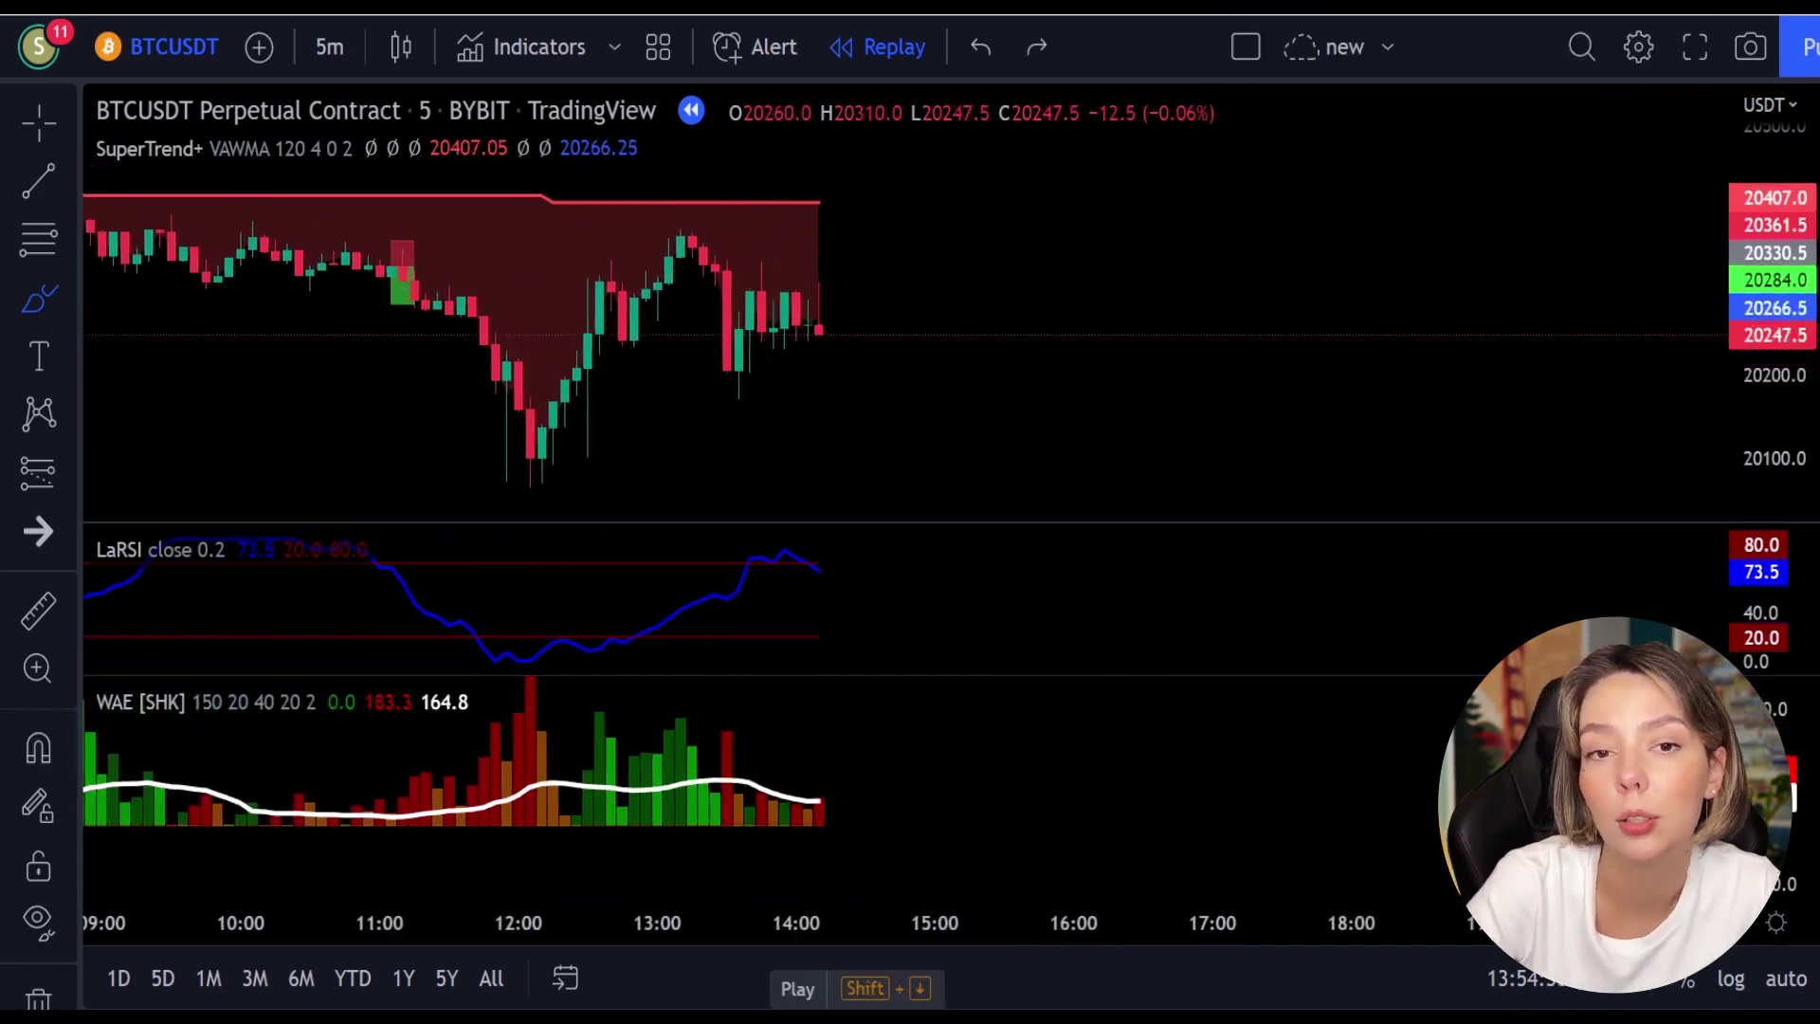
- Replay a few candles forward, circle the WAE bars near 14:40, then undo the markings
key(shift+Down)
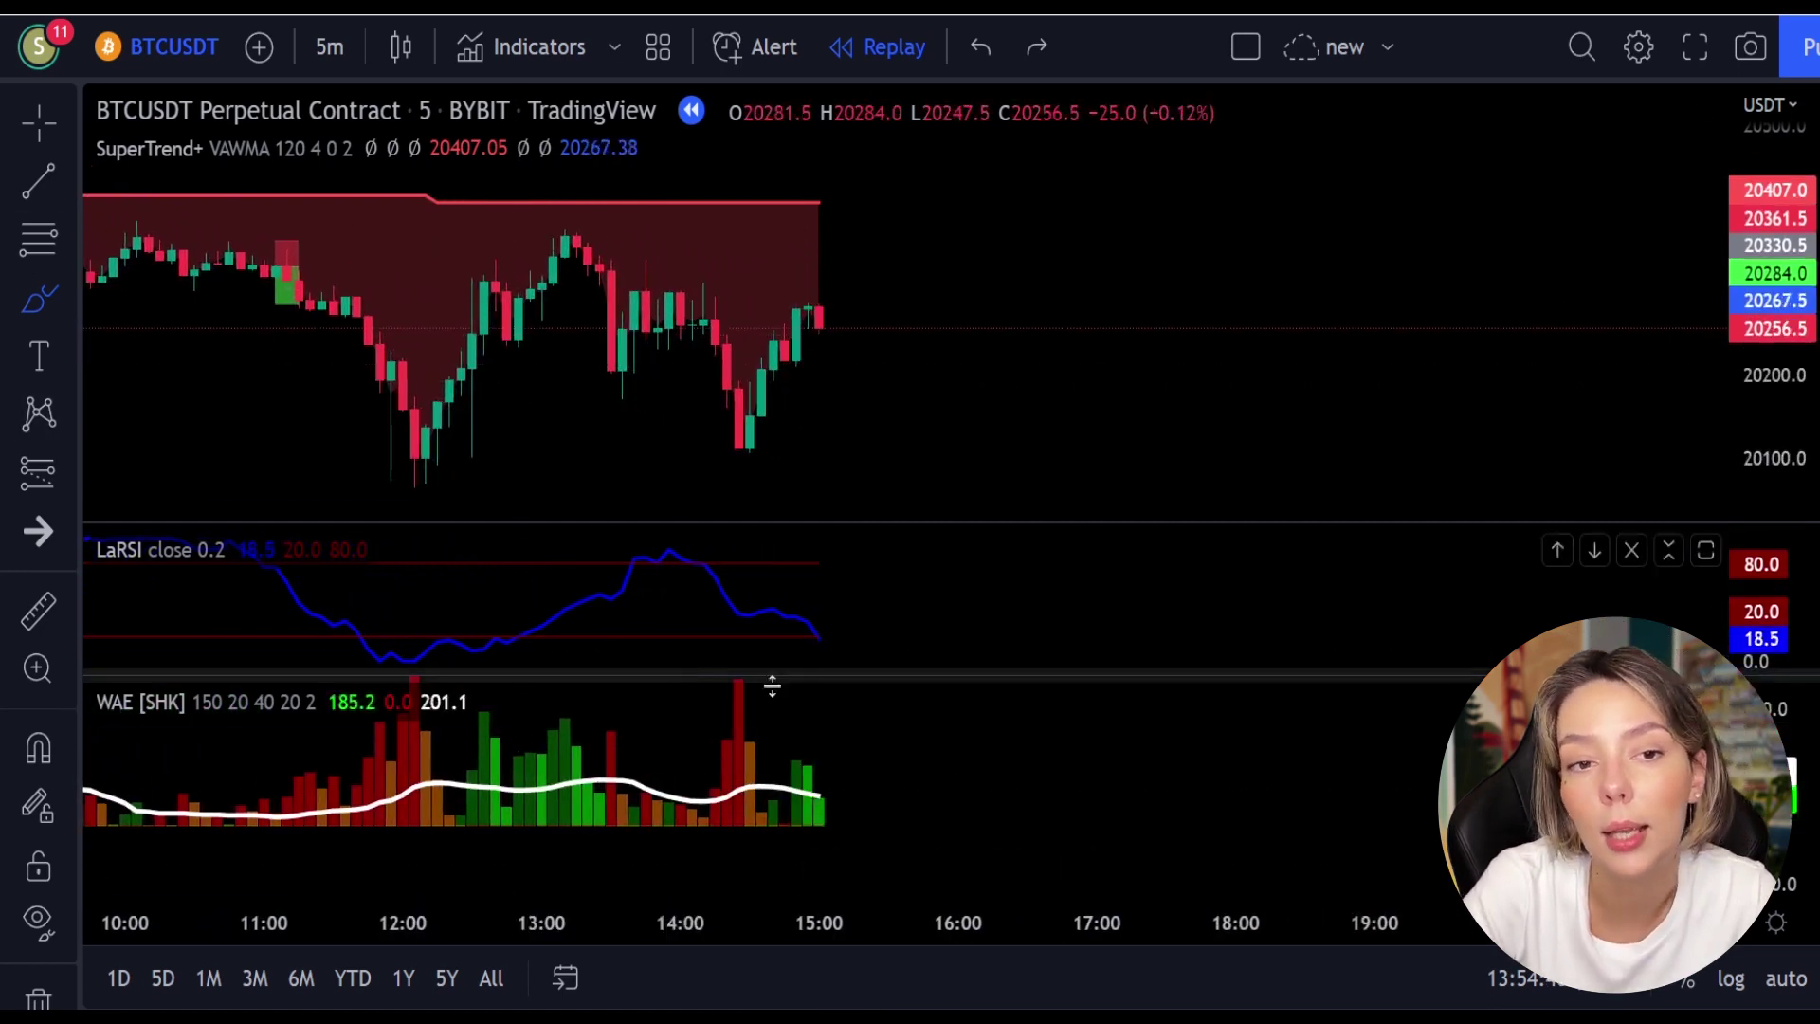
mouse_move(762, 734)
mouse_down()
mouse_move(709, 773)
mouse_move(777, 801)
mouse_up()
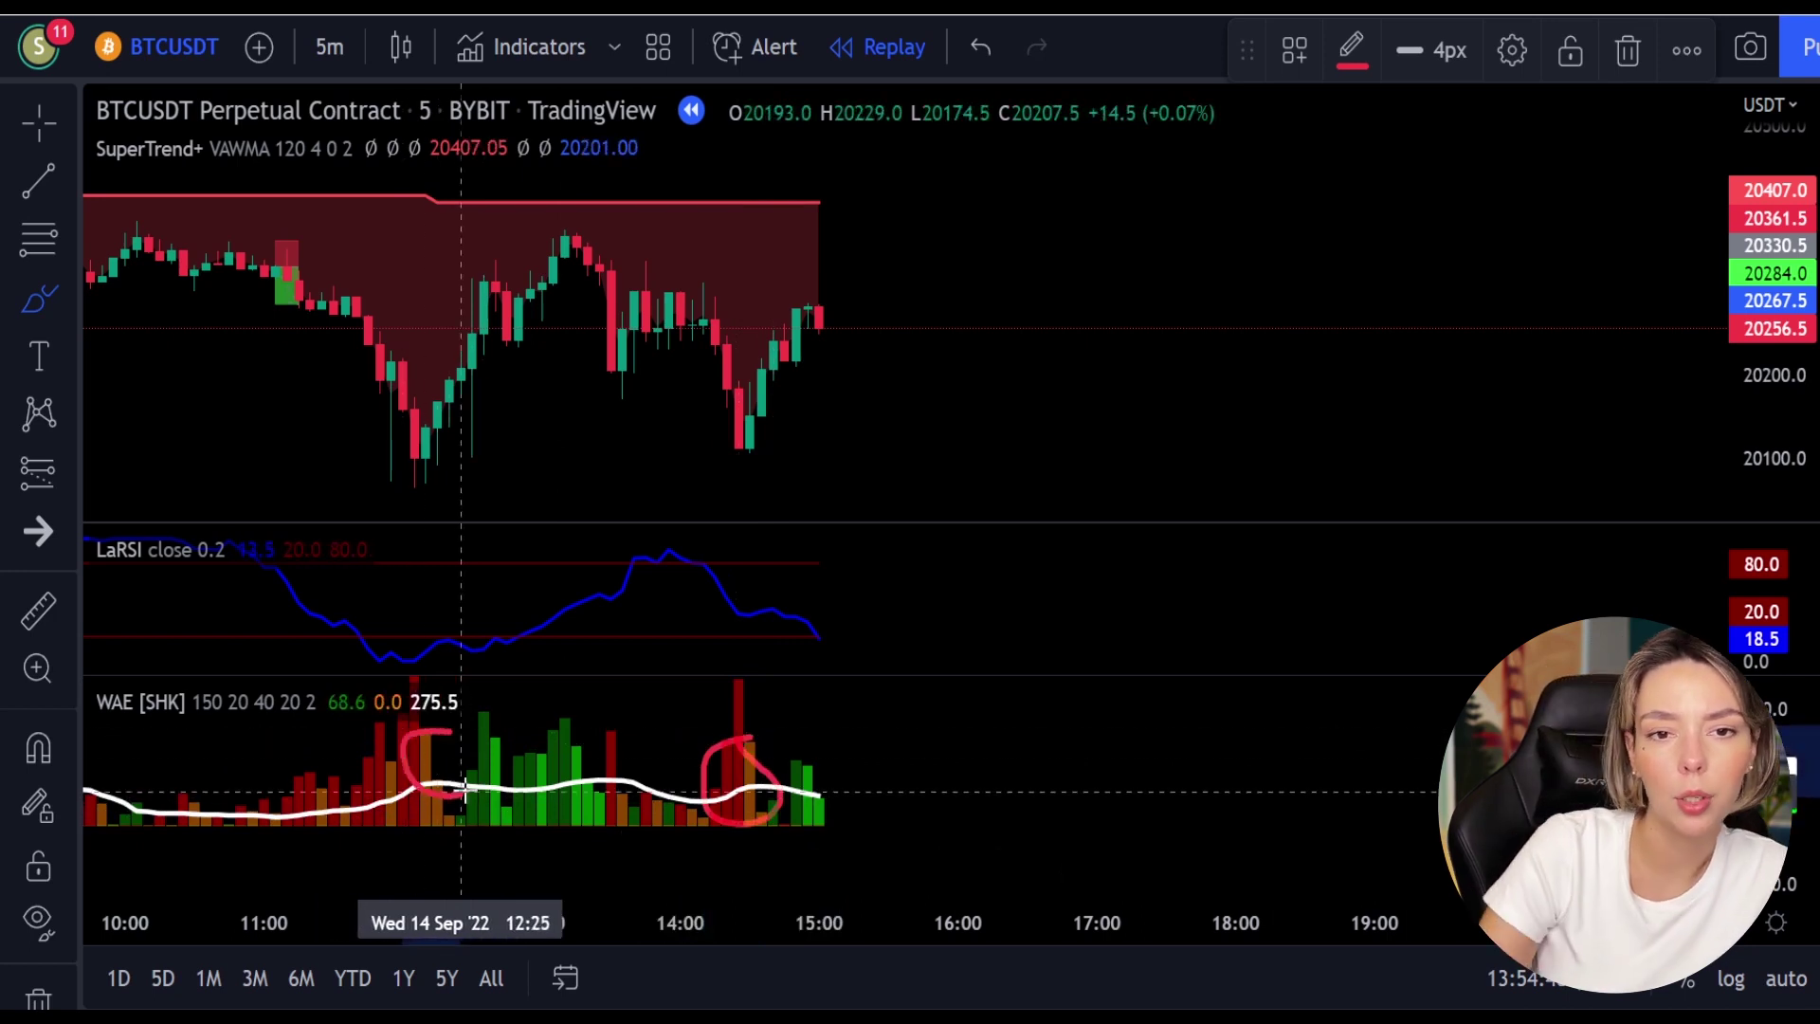
key(ctrl+z)
key(ctrl+z)
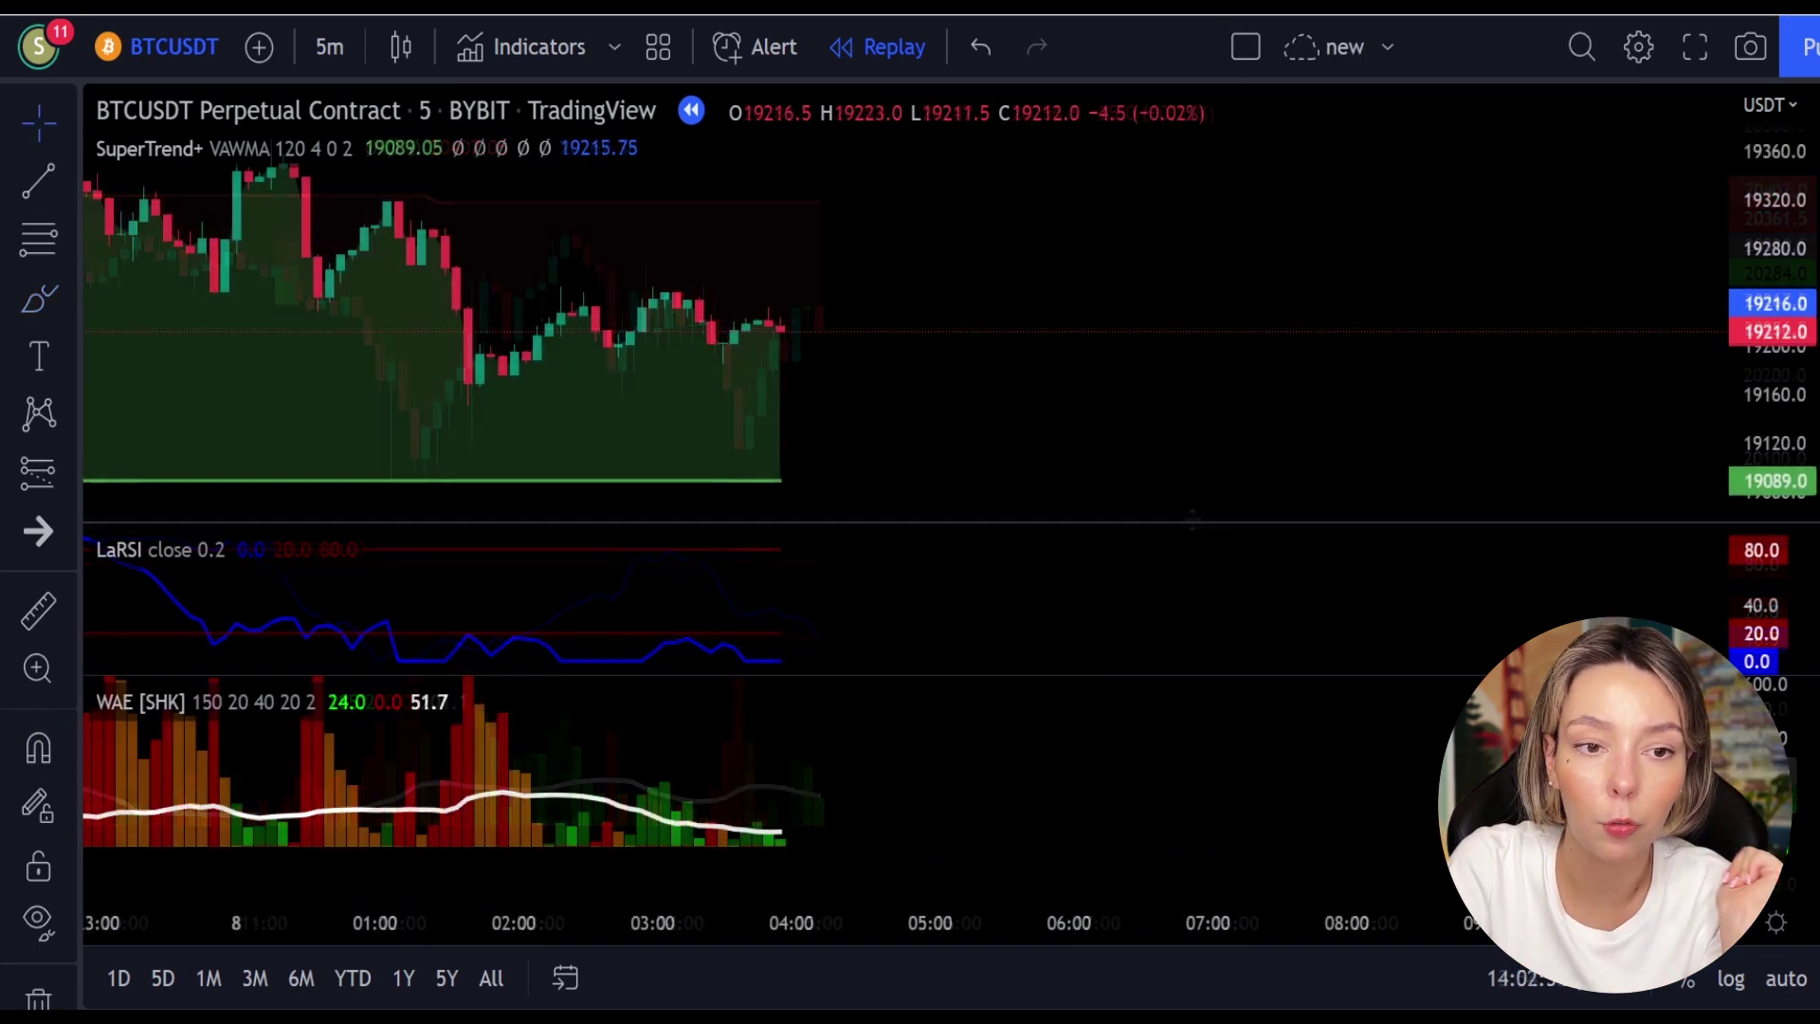
- Stop the replay and circle the price dip and LaRSI upturn freehand, undoing the last loop
click(797, 989)
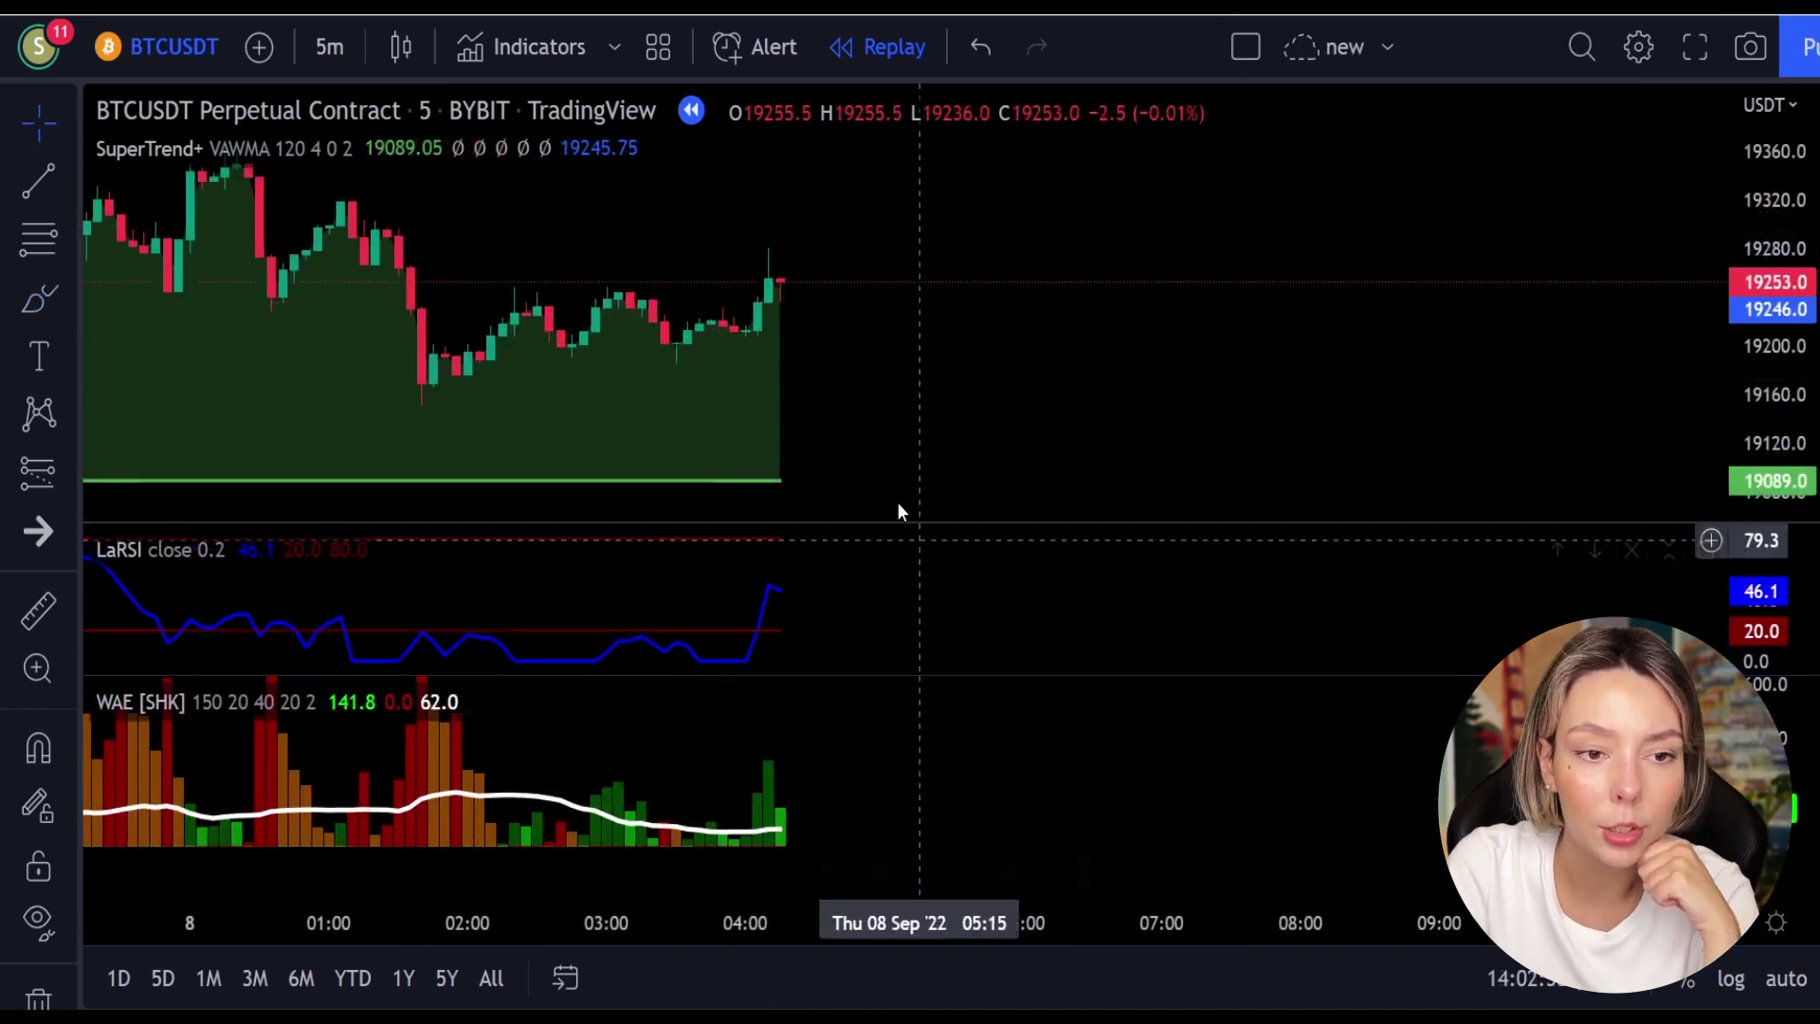
click(51, 307)
mouse_move(808, 376)
mouse_down()
mouse_move(702, 414)
mouse_move(785, 402)
mouse_move(768, 370)
mouse_up()
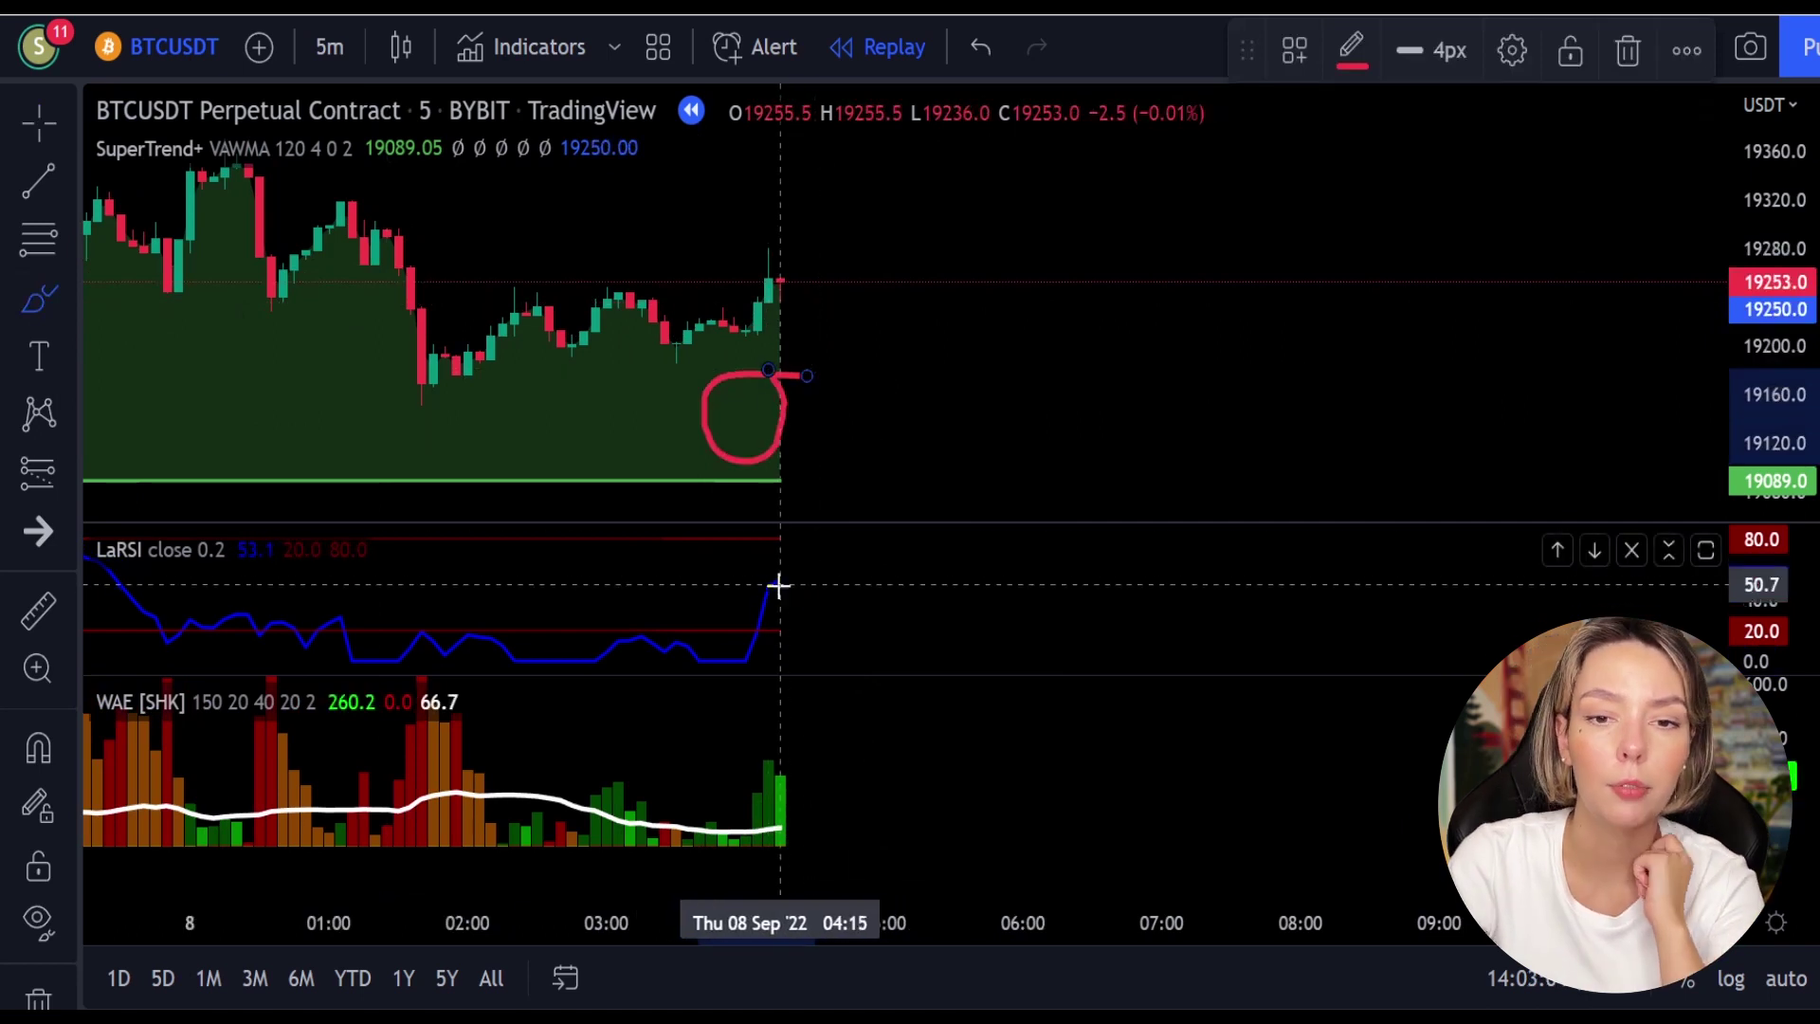
mouse_move(766, 607)
mouse_down()
mouse_move(748, 607)
mouse_move(767, 653)
mouse_up()
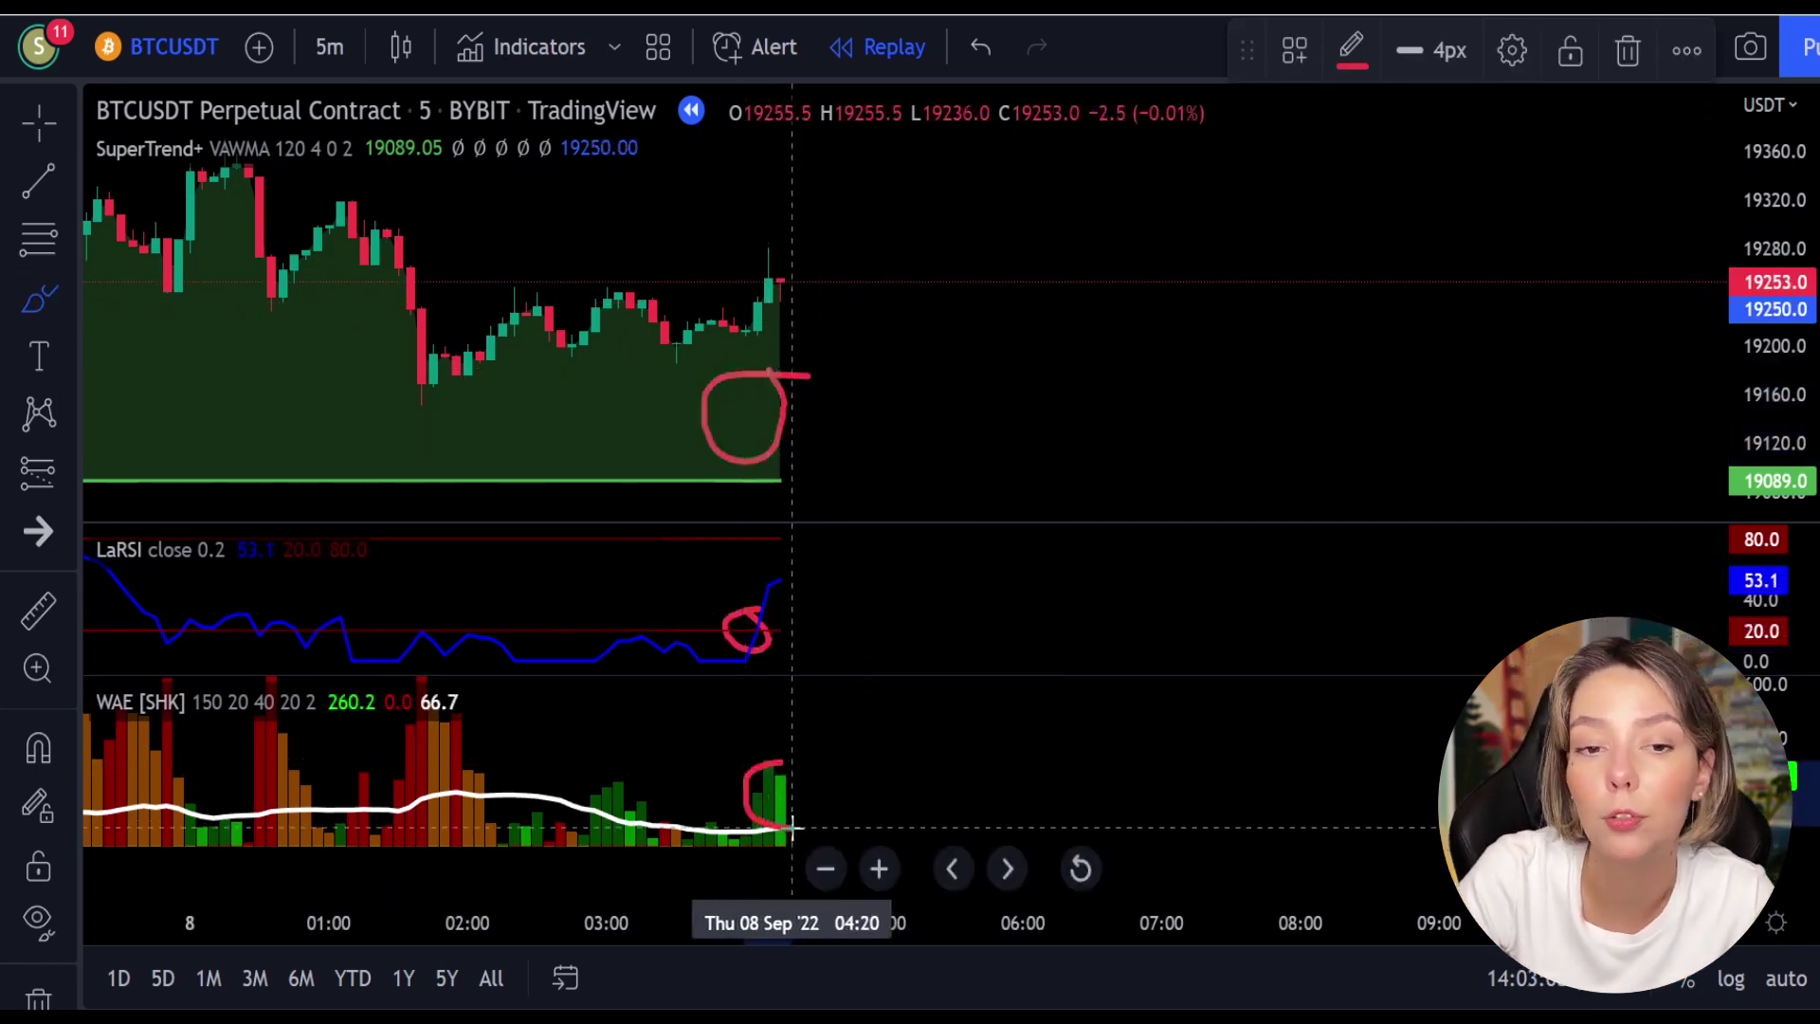
key(ctrl+z)
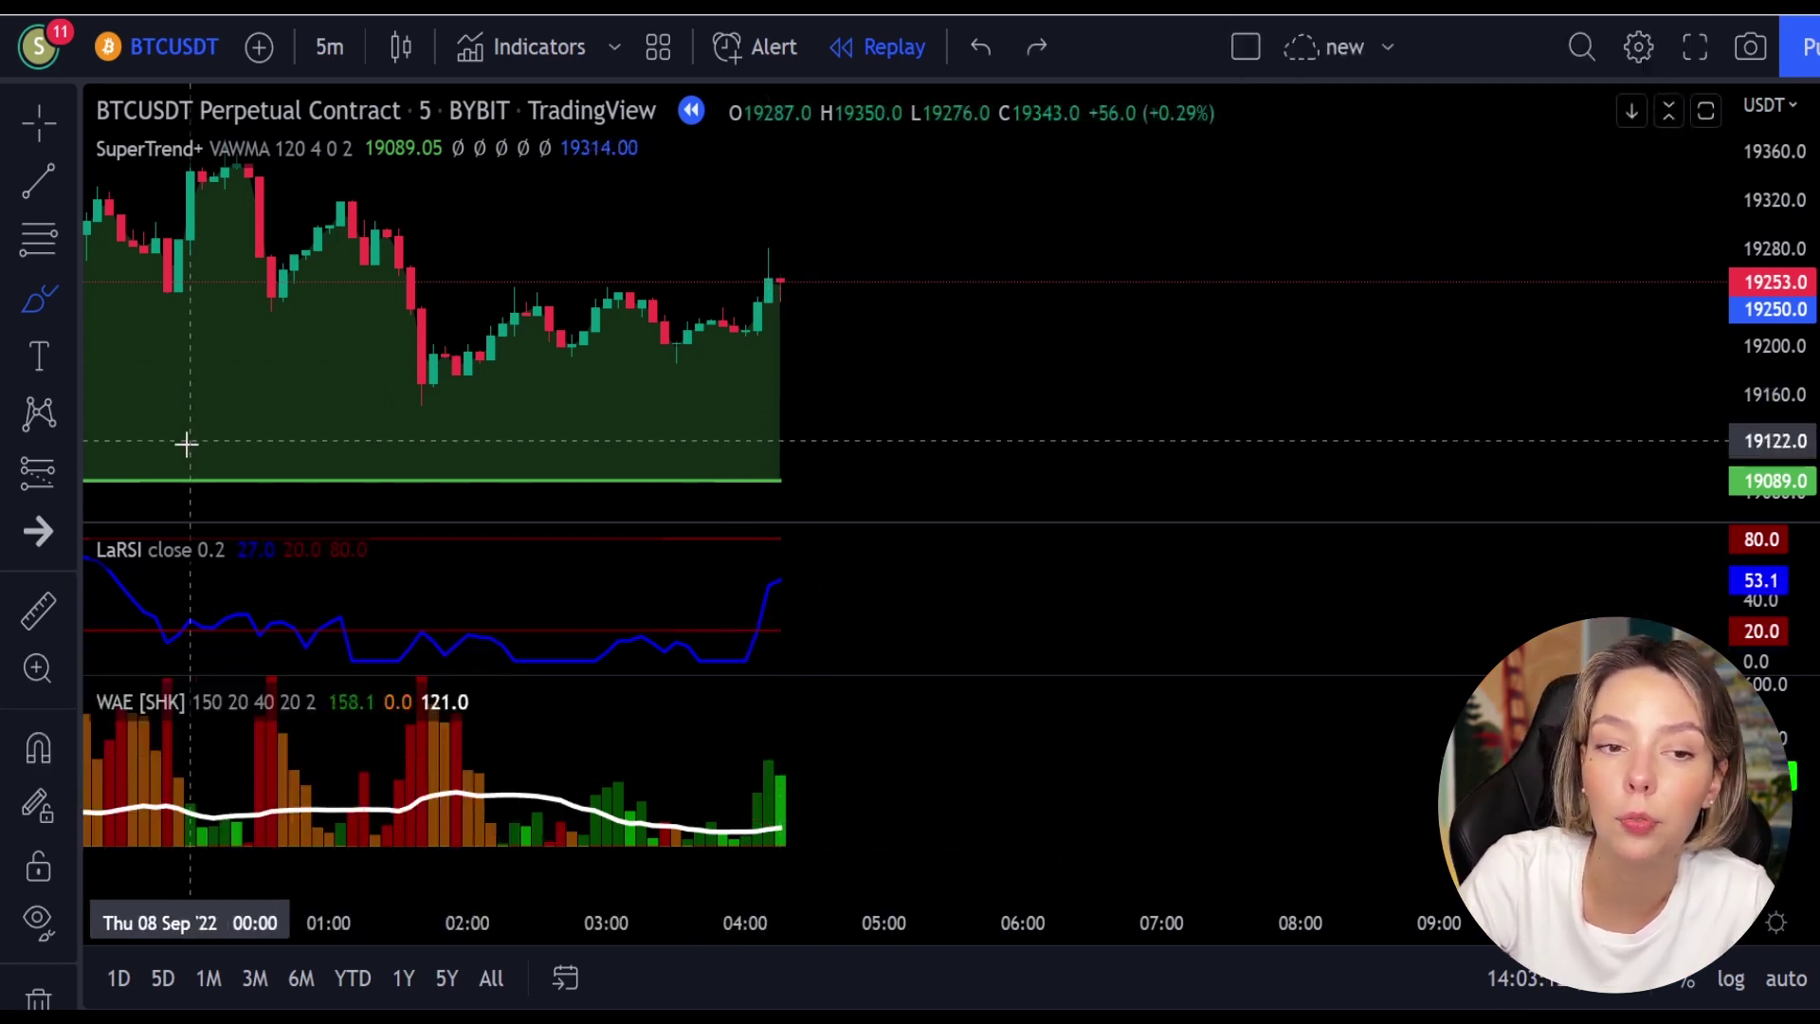
- Place a long position on the Sep 8 04:15 candle with the stop lowered to 19180.5
click(55, 476)
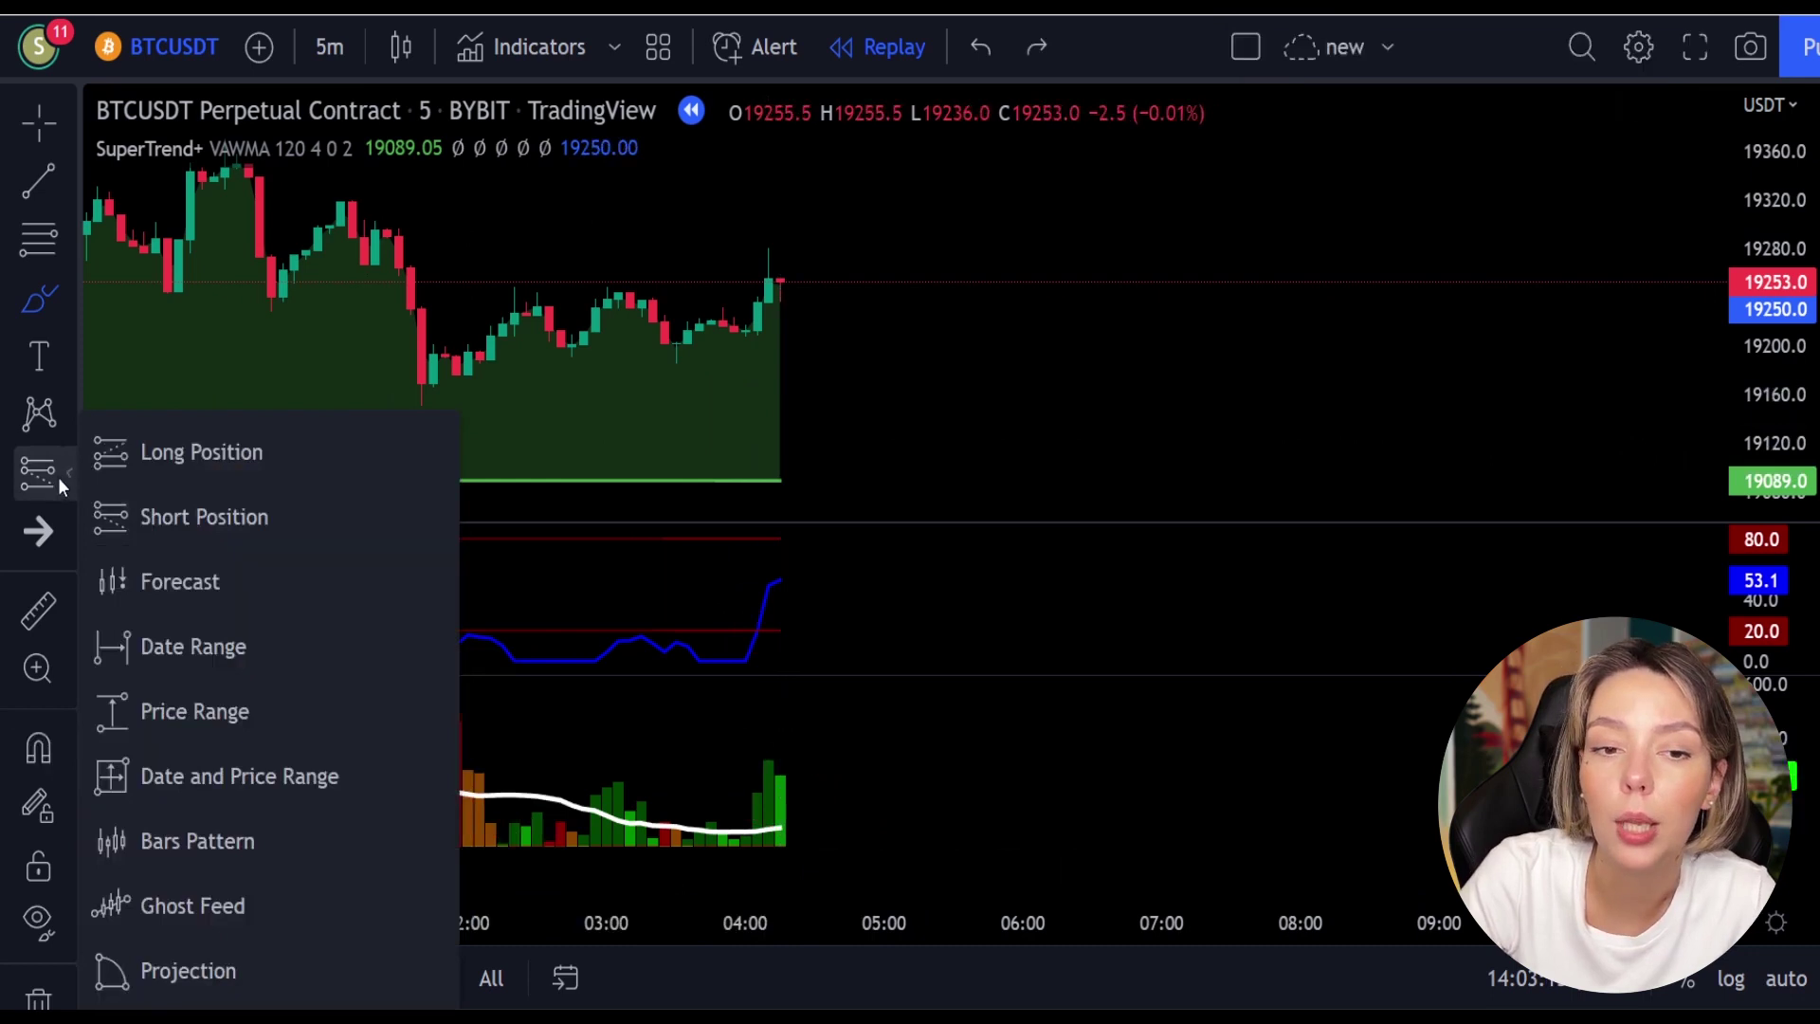
click(153, 468)
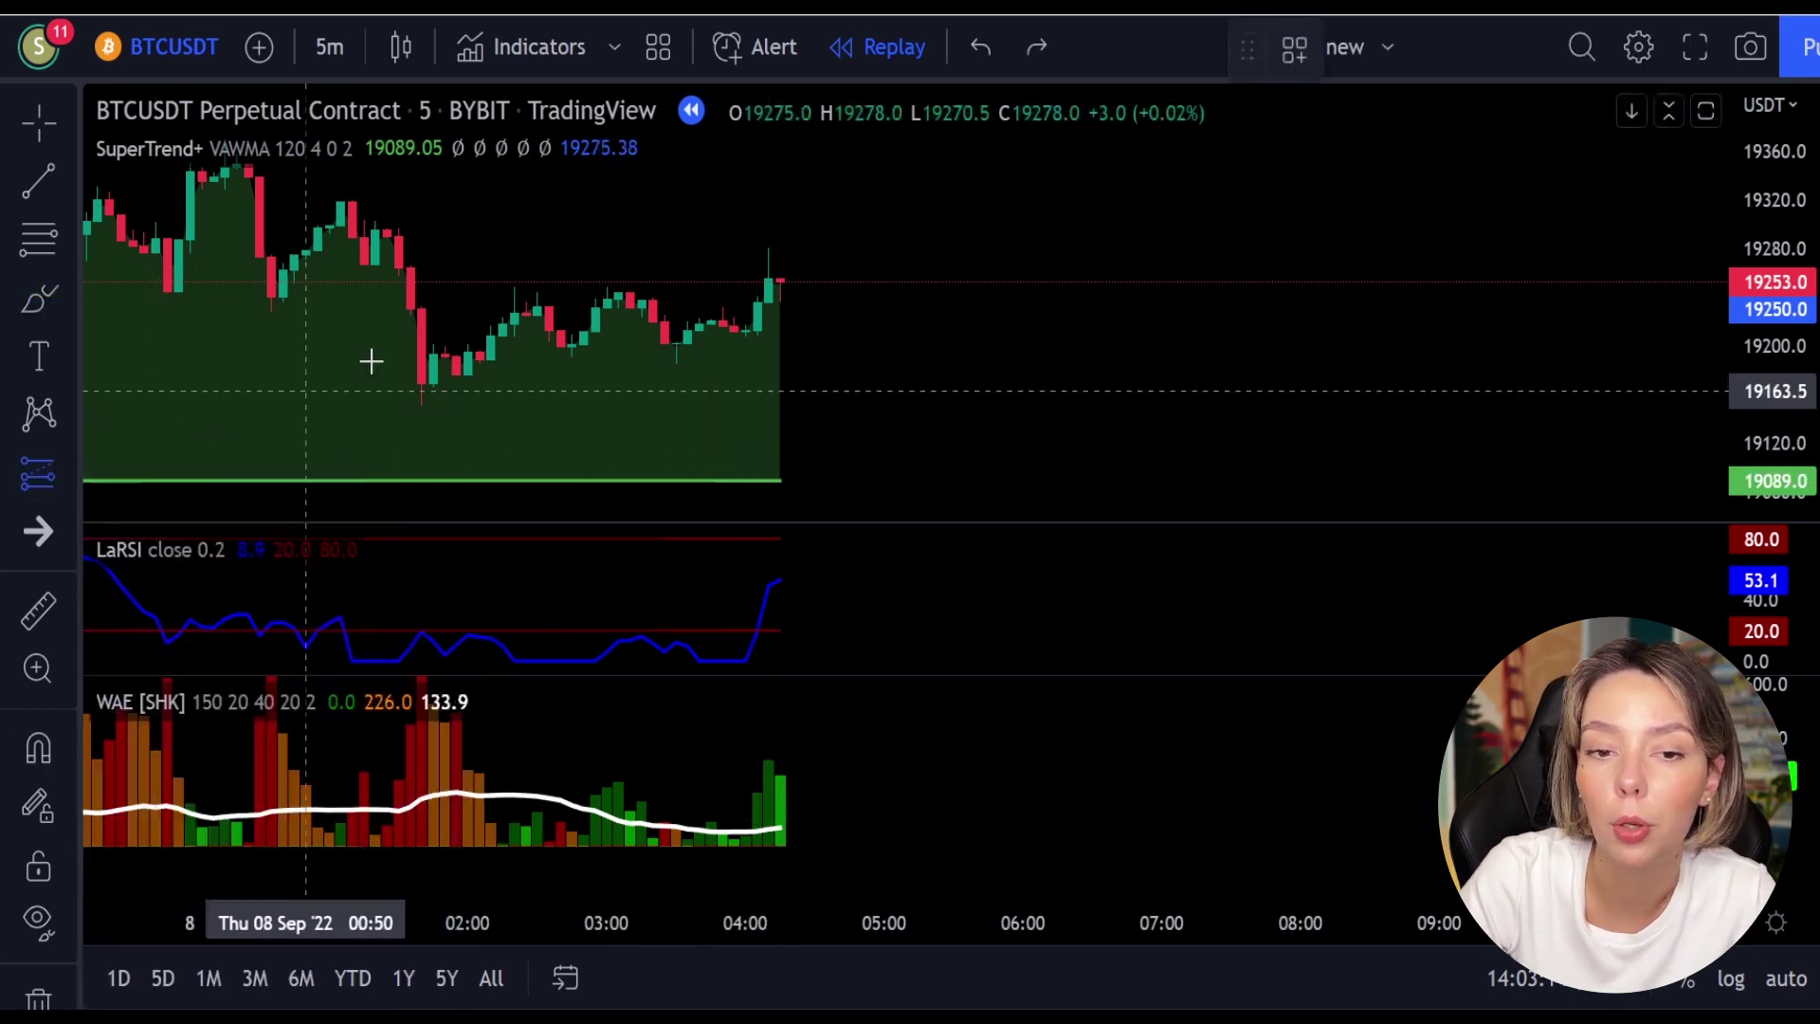
click(783, 282)
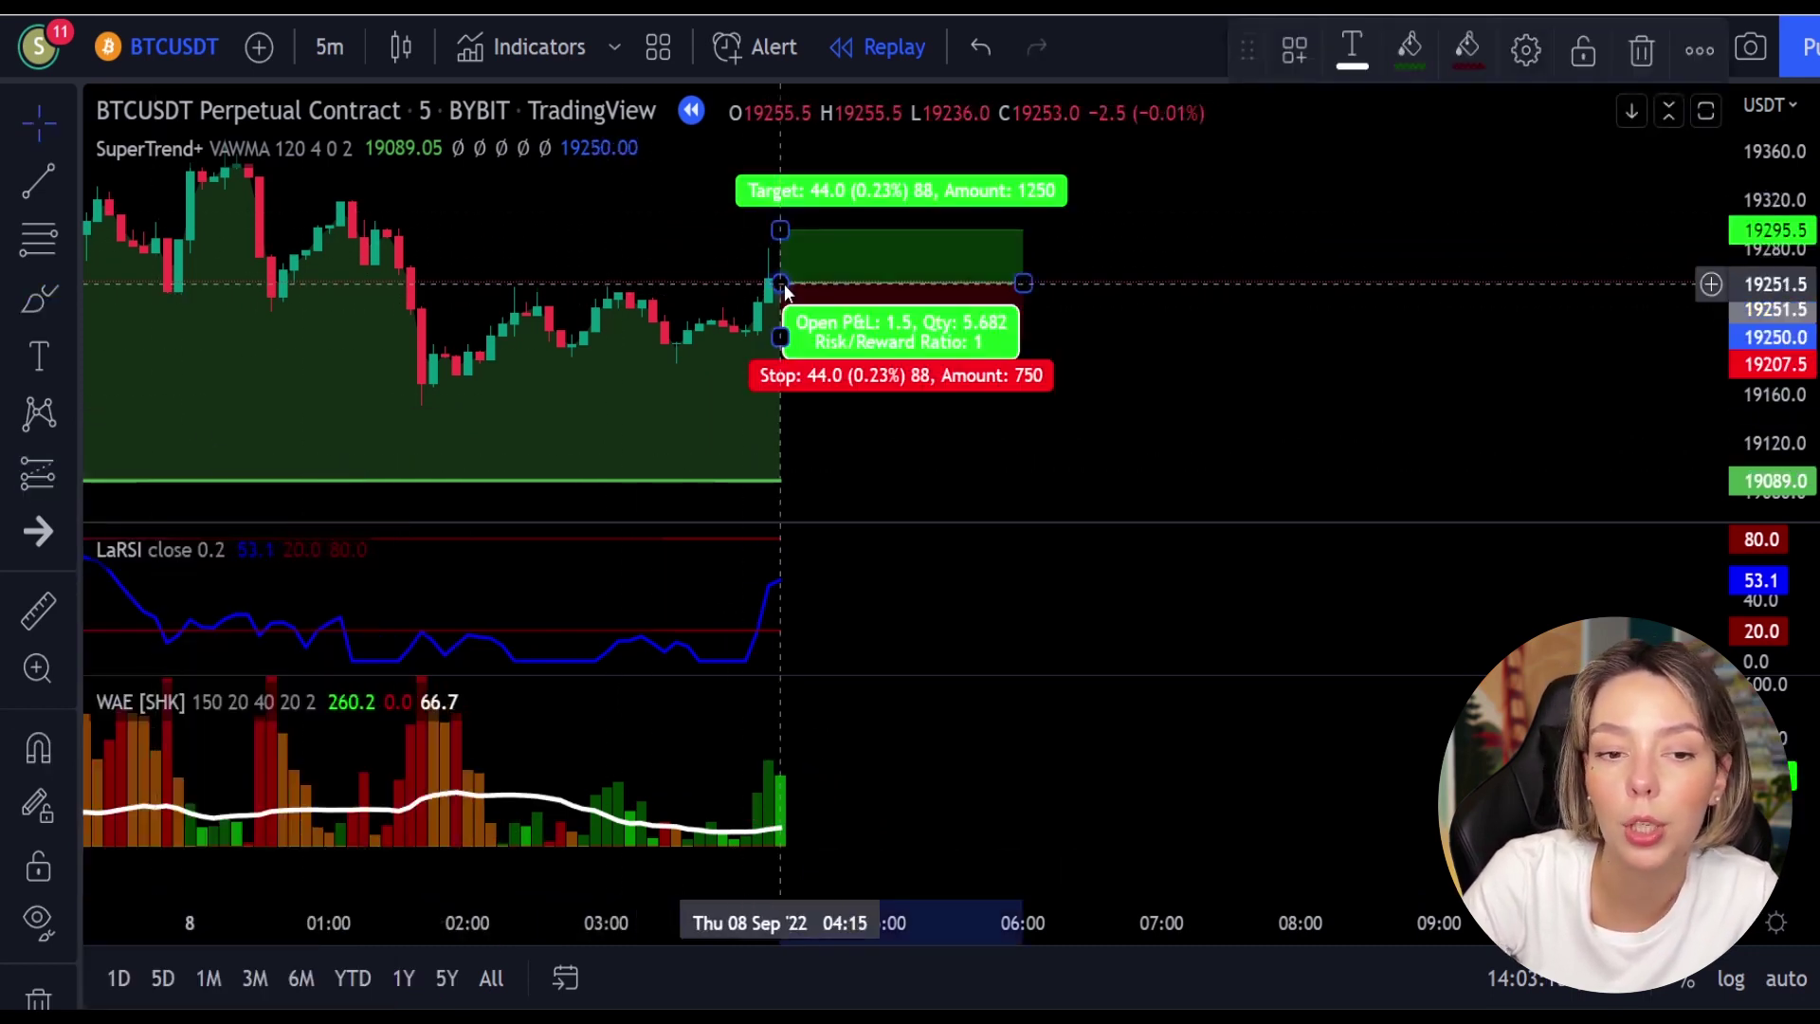
drag(781, 338, 798, 276)
click(1115, 339)
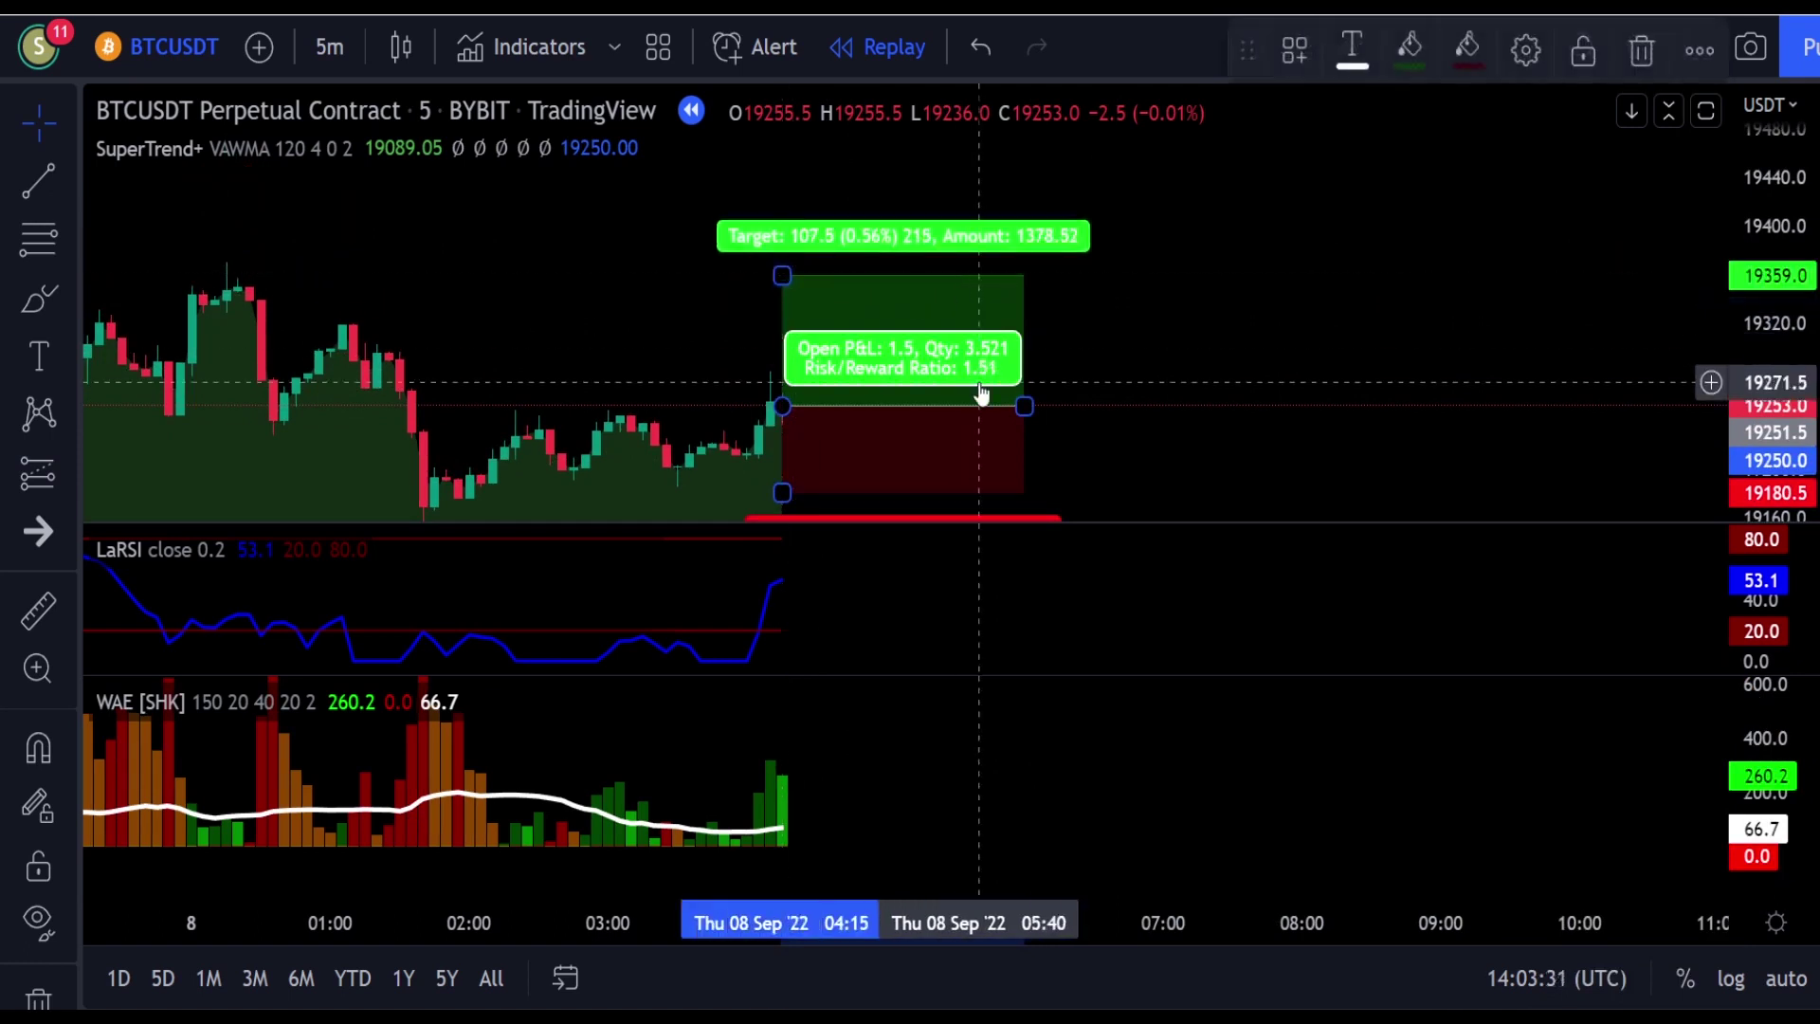
- Widen the long position box, replay the following bars, then shorten its time span
drag(1022, 406, 1300, 405)
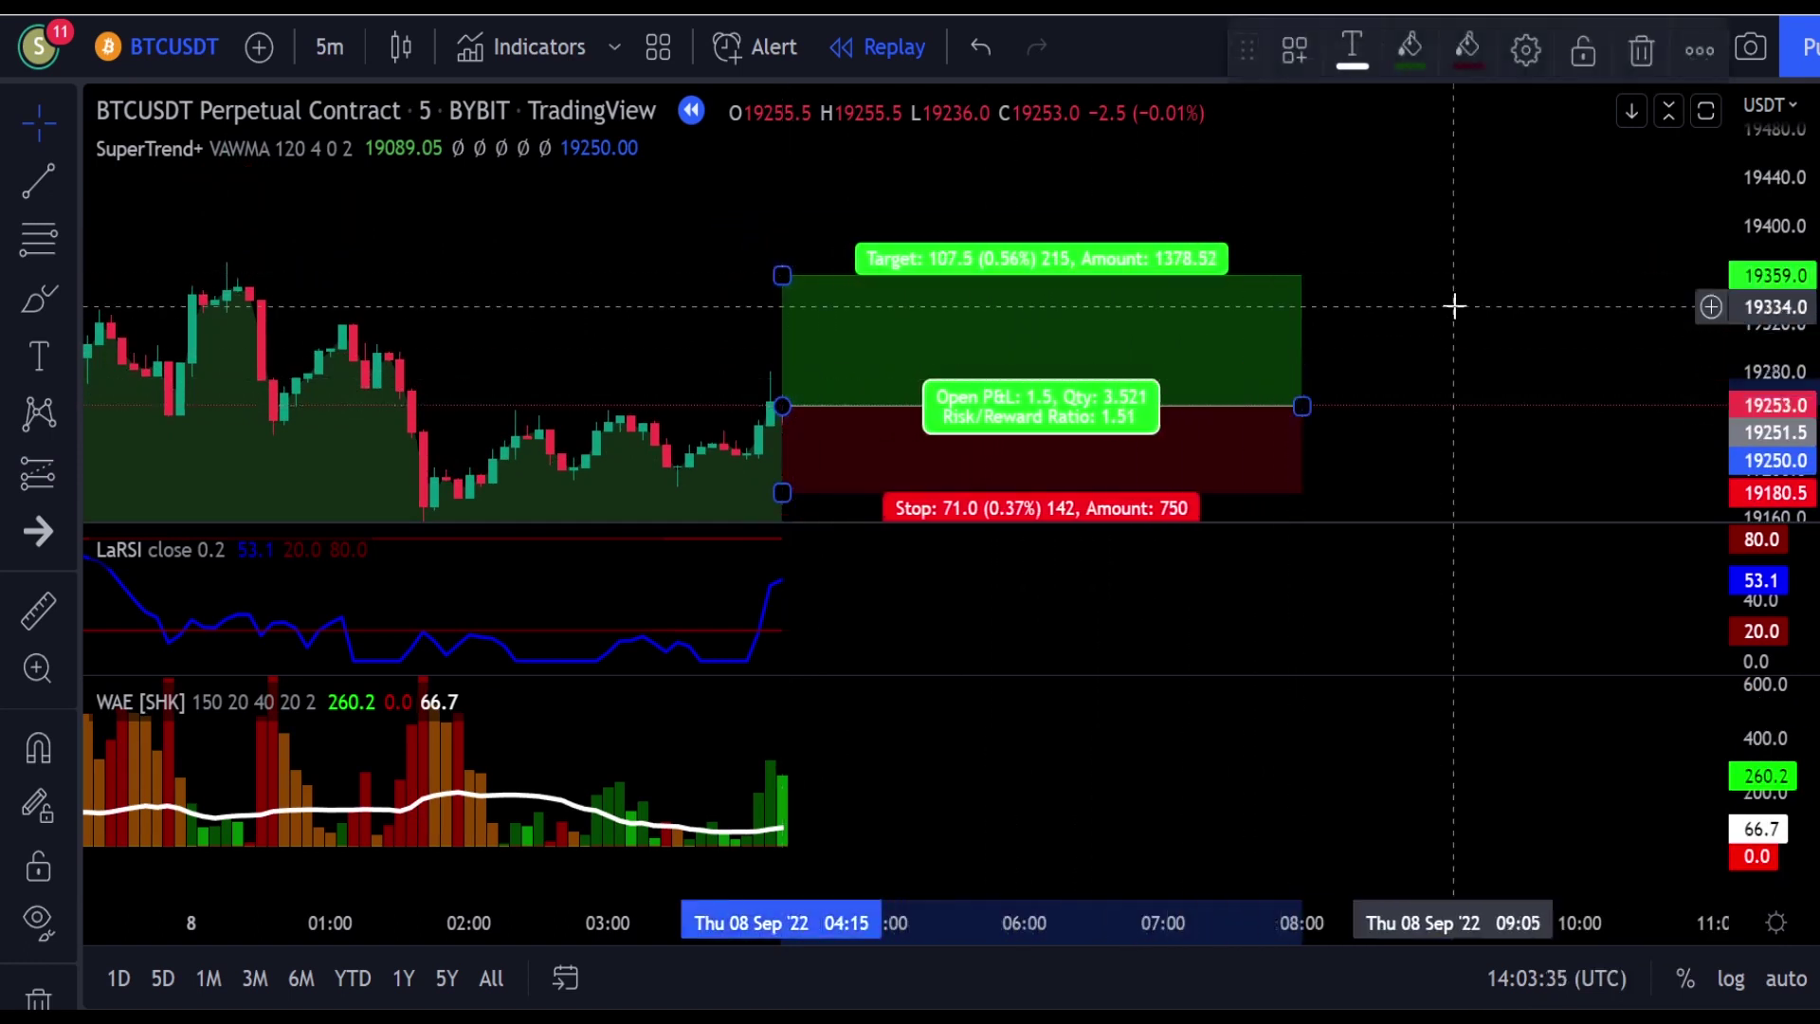
key(Escape)
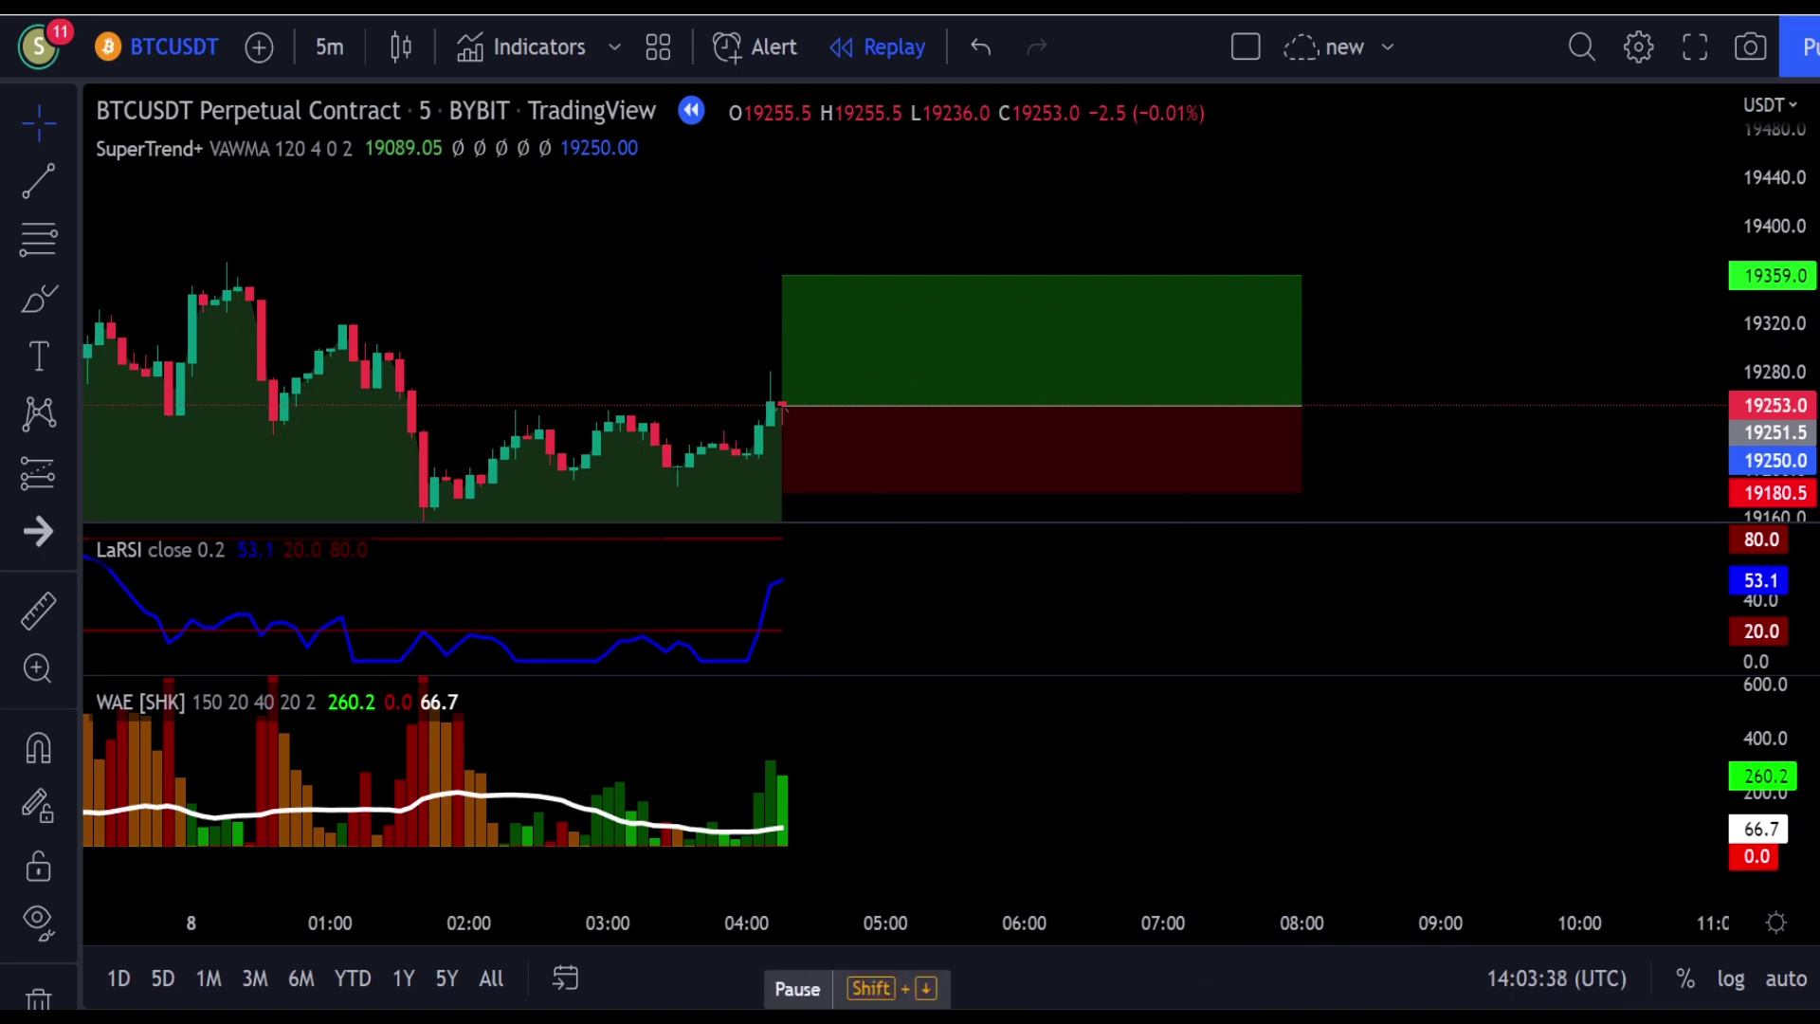
key(shift+Down)
drag(1185, 406, 703, 457)
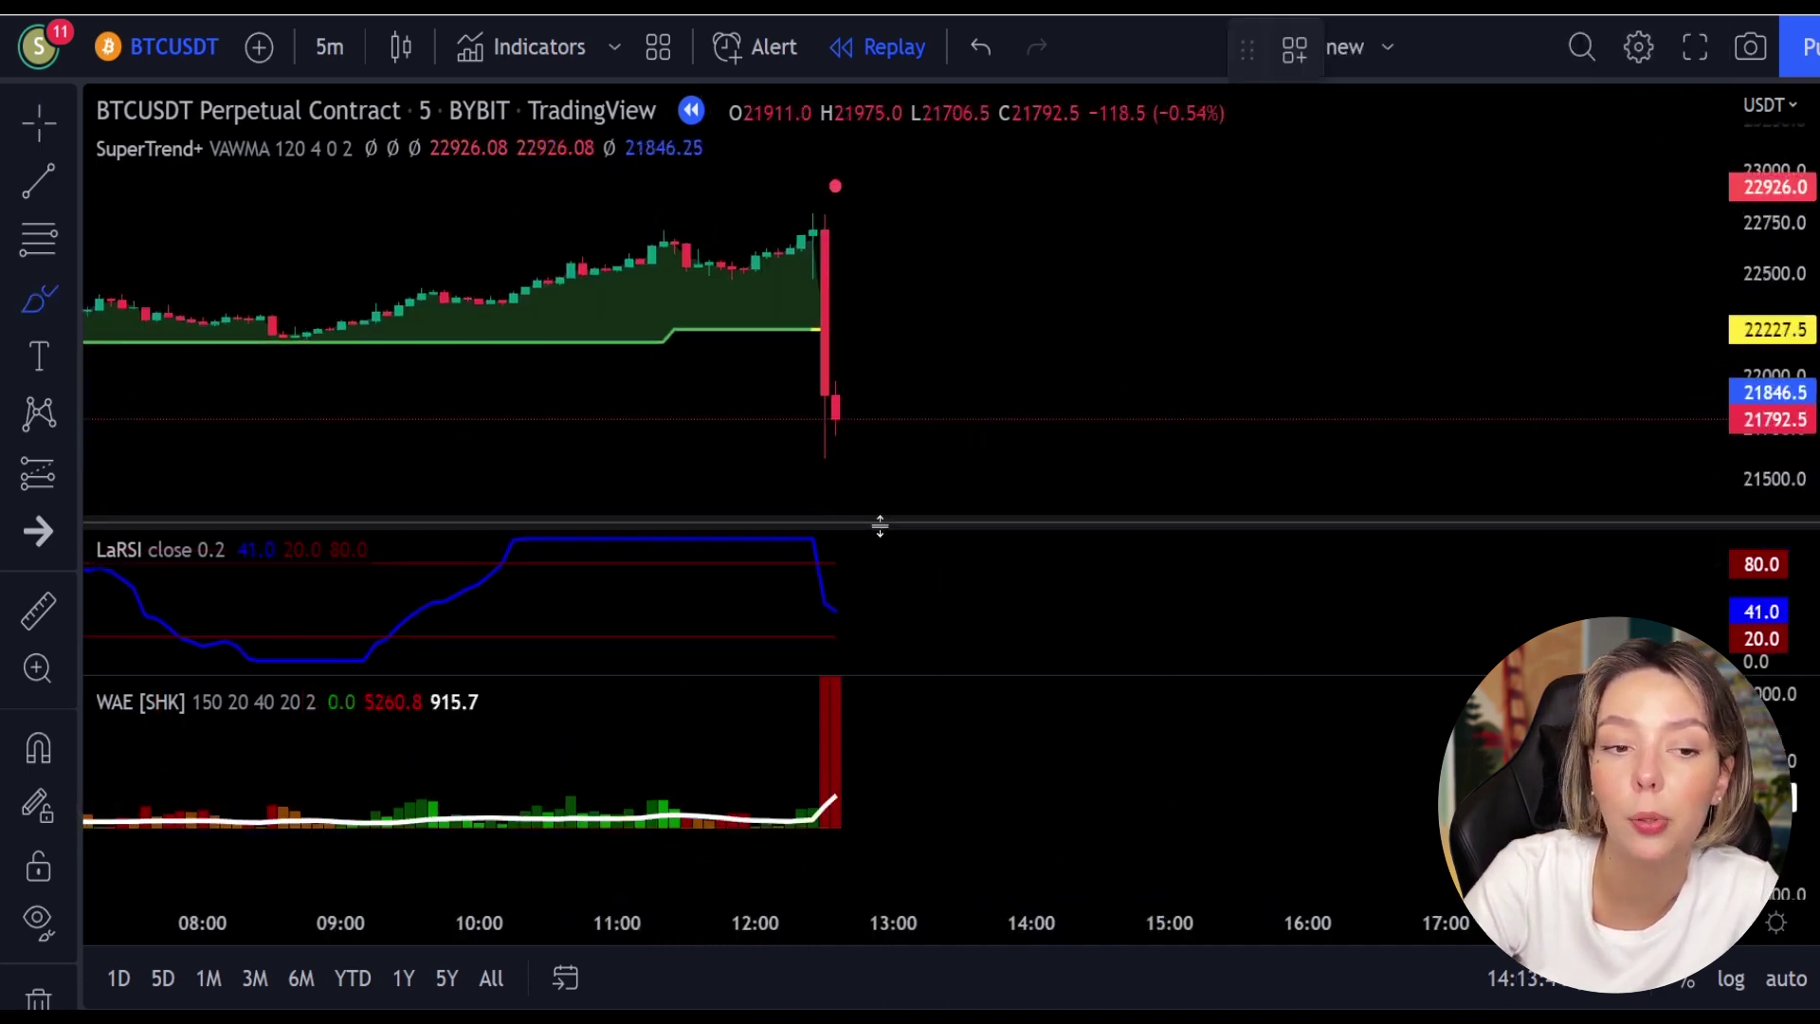
- Circle the LaRSI drop, tall red WAE bar and big red candle, then undo the circles
mouse_move(834, 556)
mouse_down()
mouse_move(772, 569)
mouse_move(834, 575)
mouse_up()
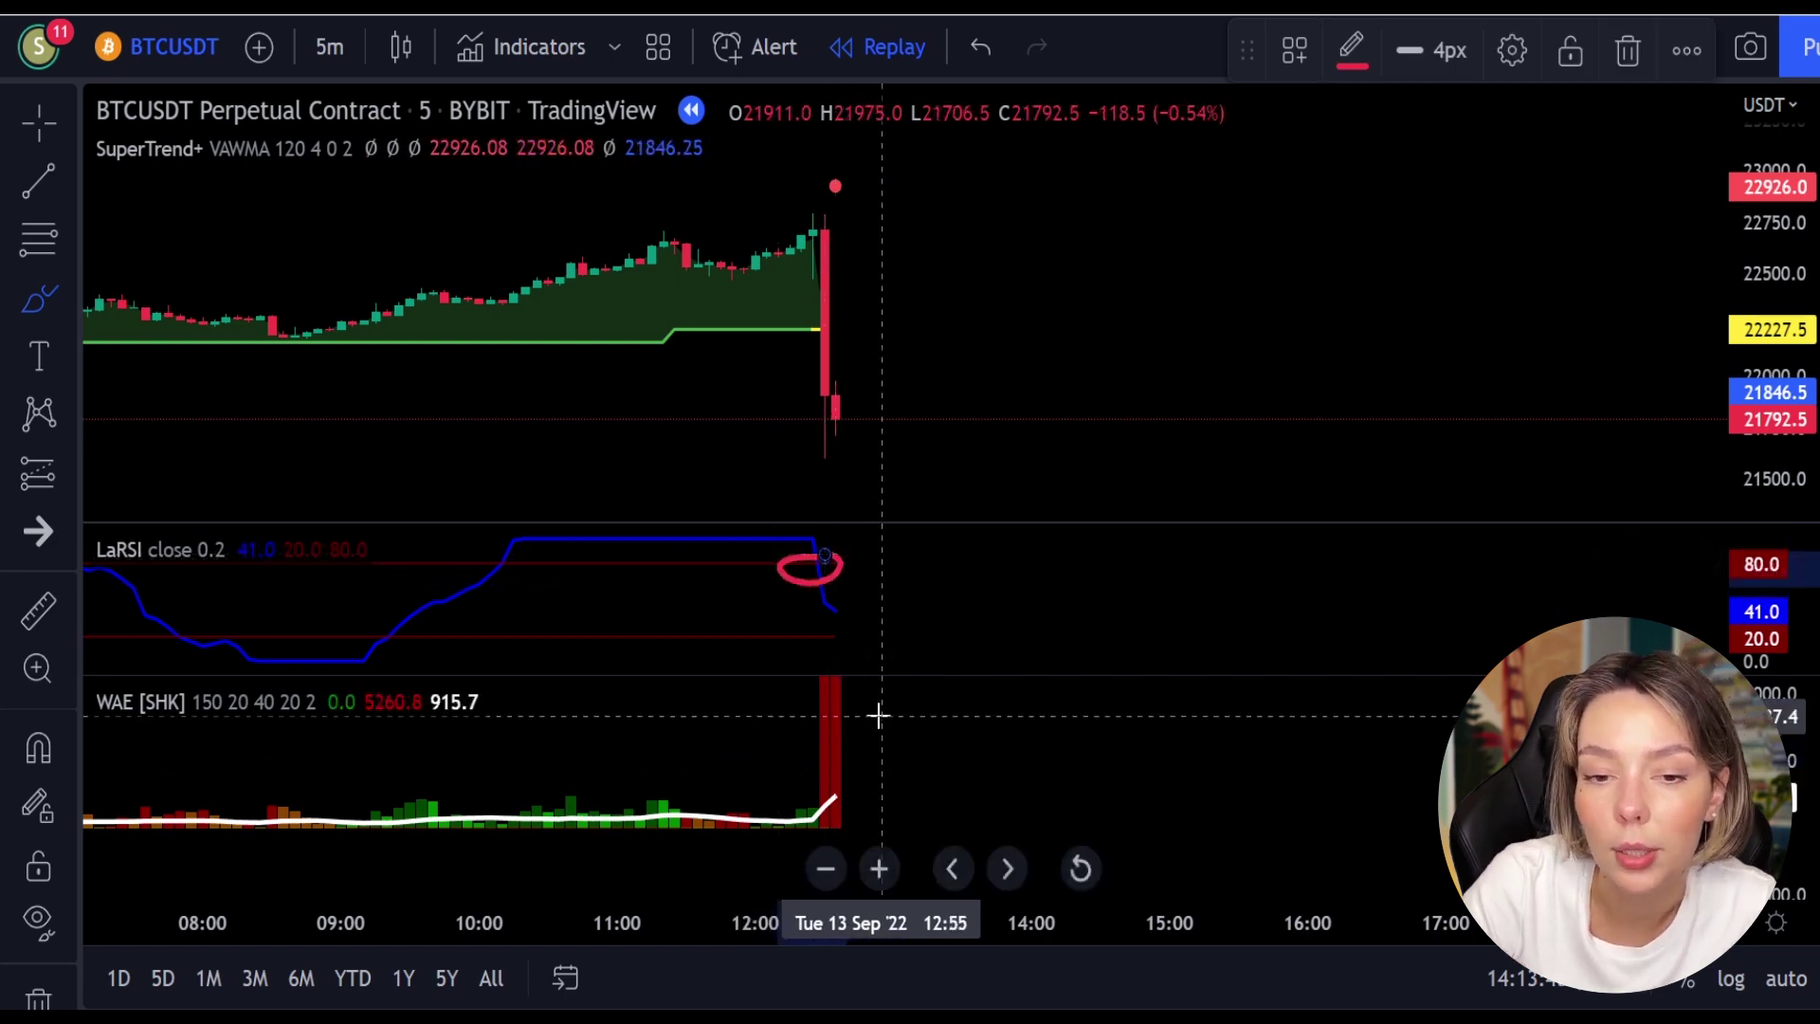
drag(873, 711, 782, 703)
drag(822, 803, 878, 720)
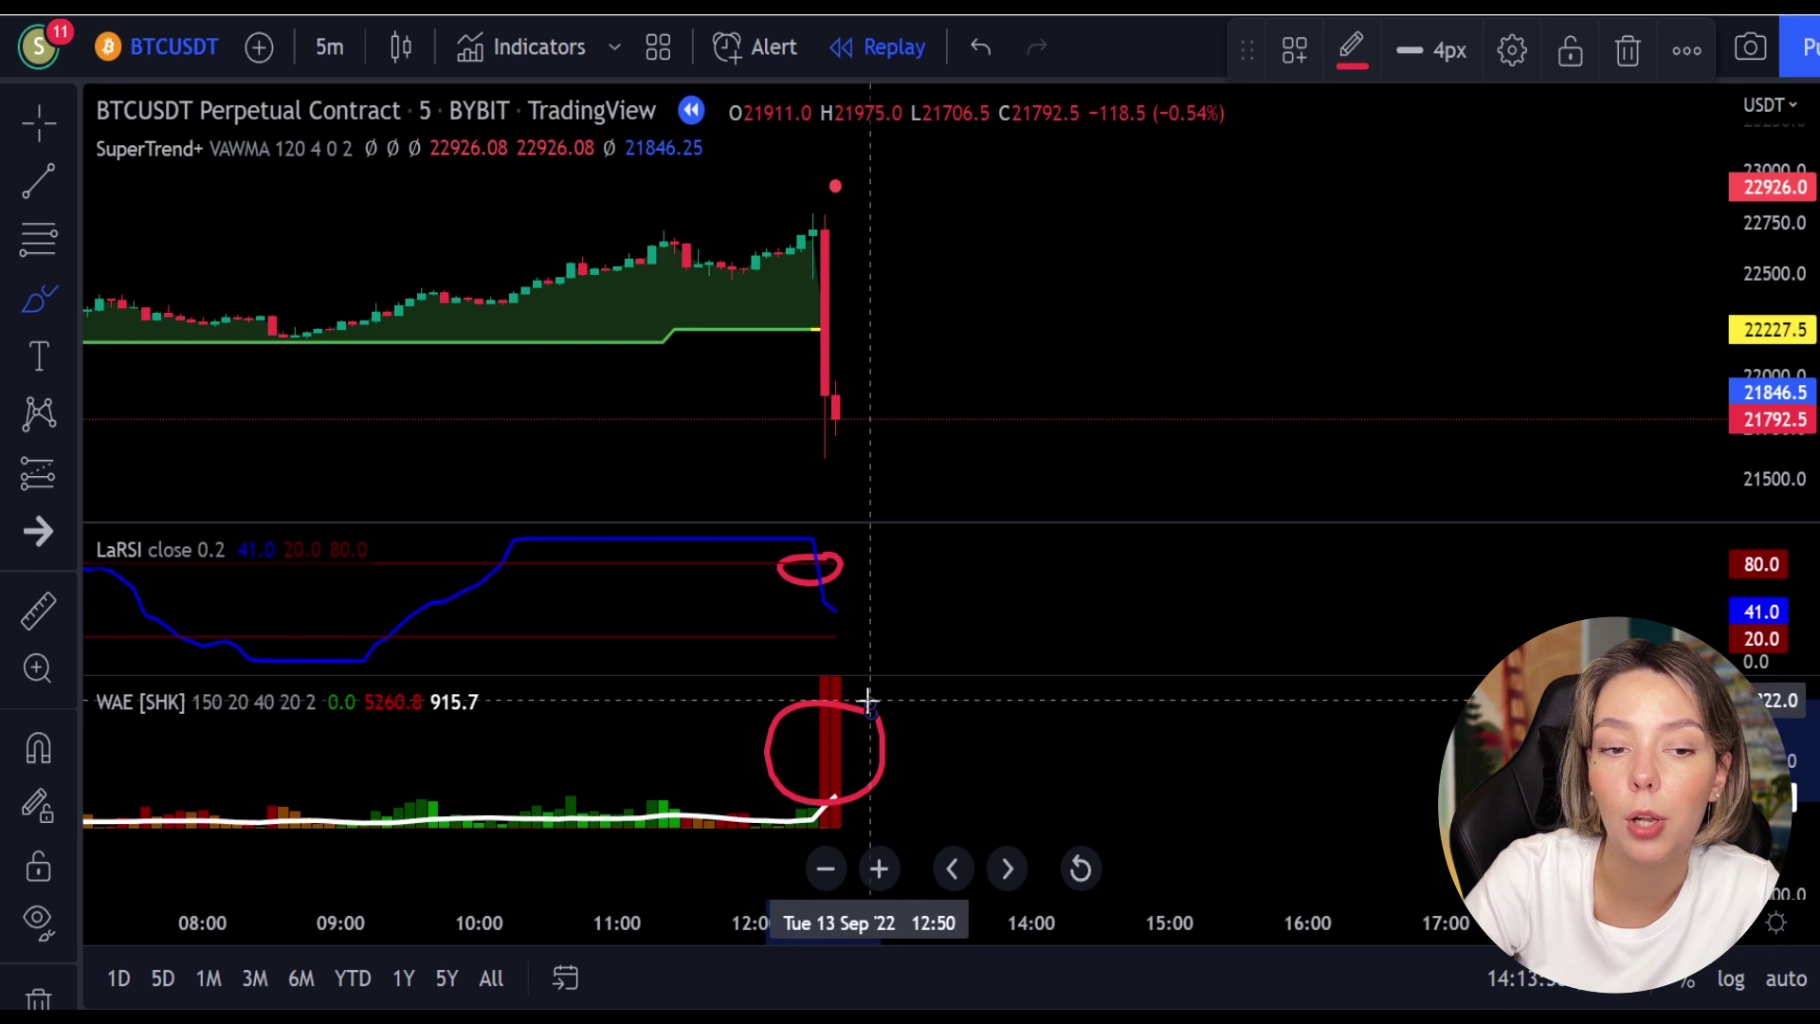
mouse_move(859, 172)
mouse_down()
mouse_move(812, 180)
mouse_move(895, 202)
mouse_up()
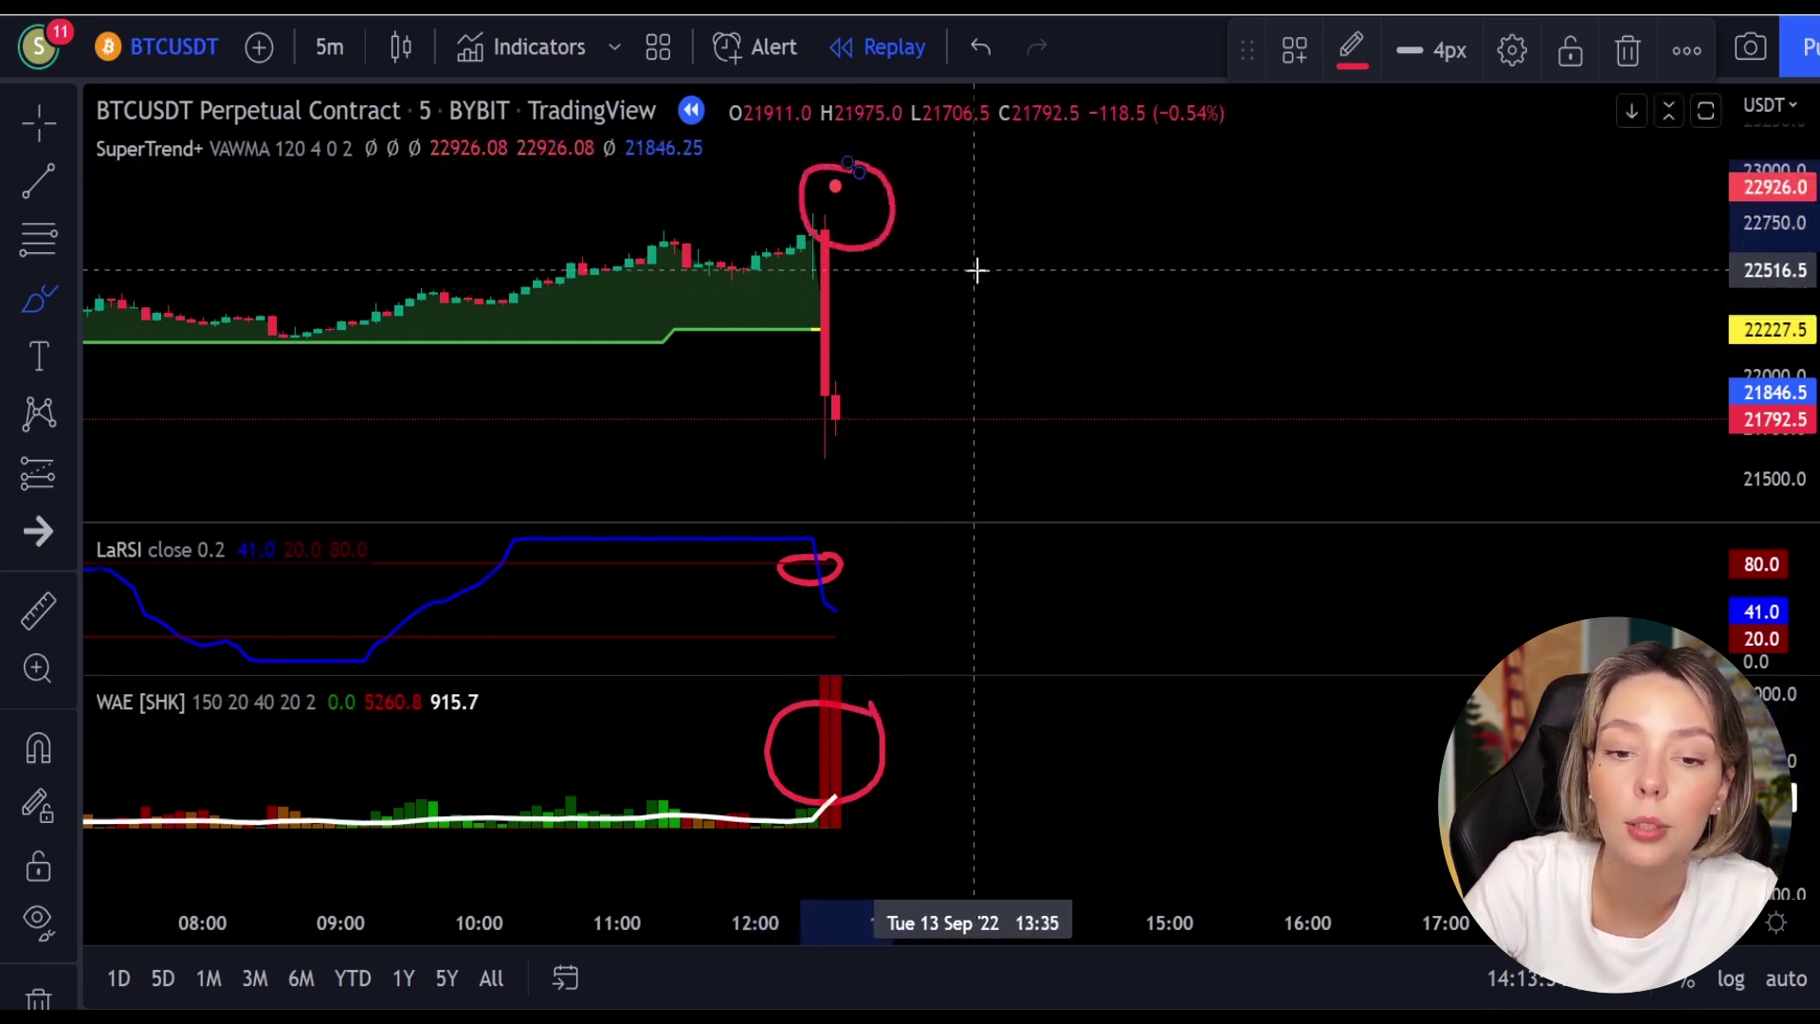
key(ctrl+z)
key(ctrl+z)
key(ctrl+z)
key(ctrl+z)
- Place a short position on the Sep 13 crash candle, stop 22926, target 20275, extended to 18:55
click(44, 485)
click(265, 465)
click(835, 417)
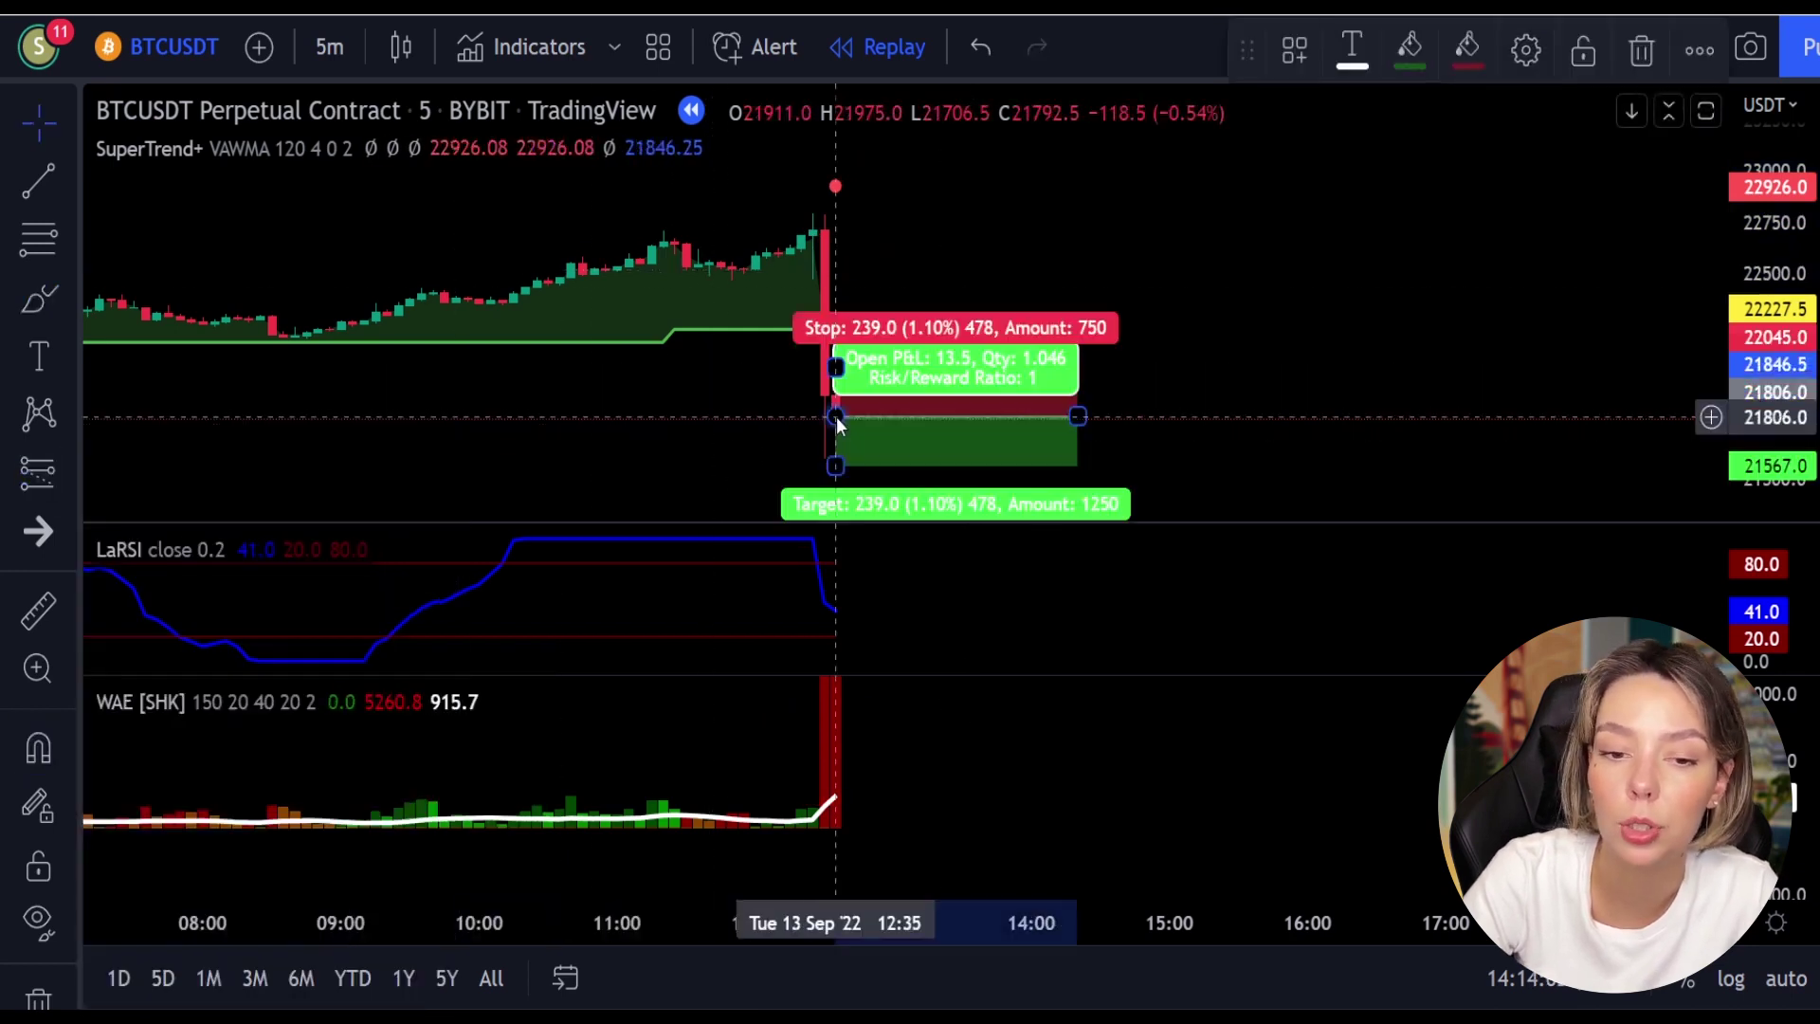
drag(835, 365, 835, 187)
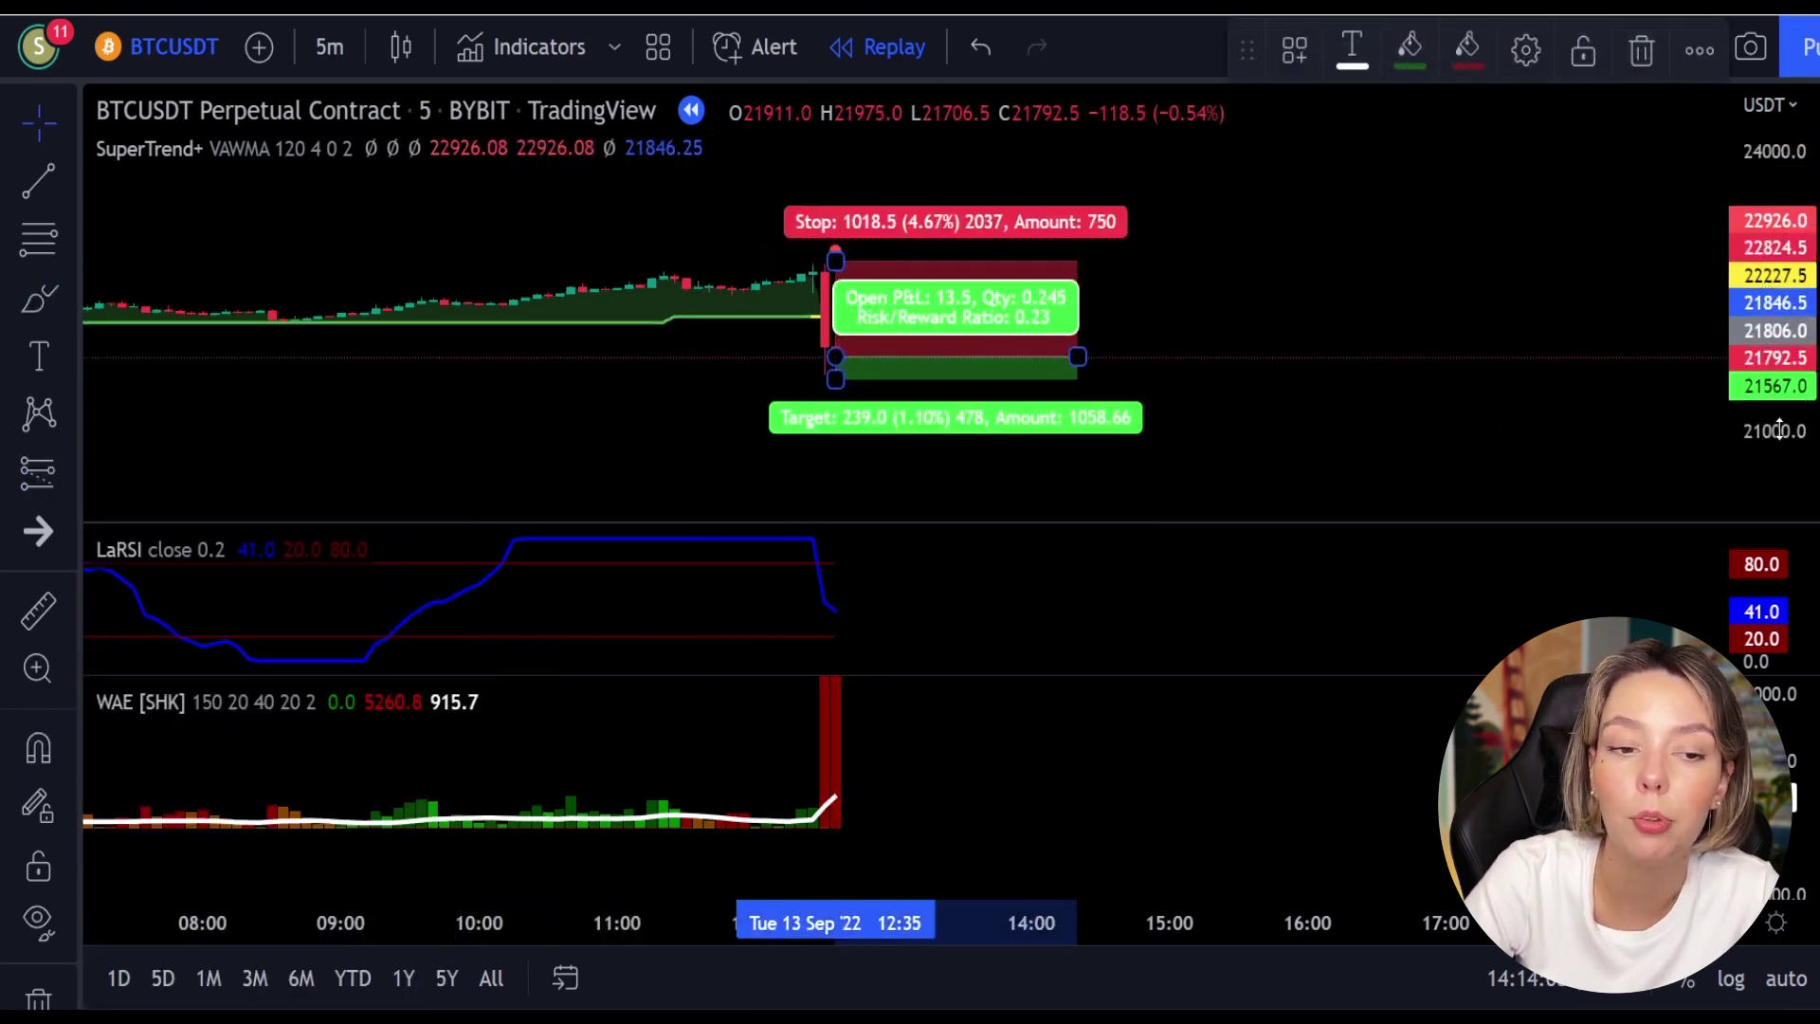
drag(835, 378, 848, 493)
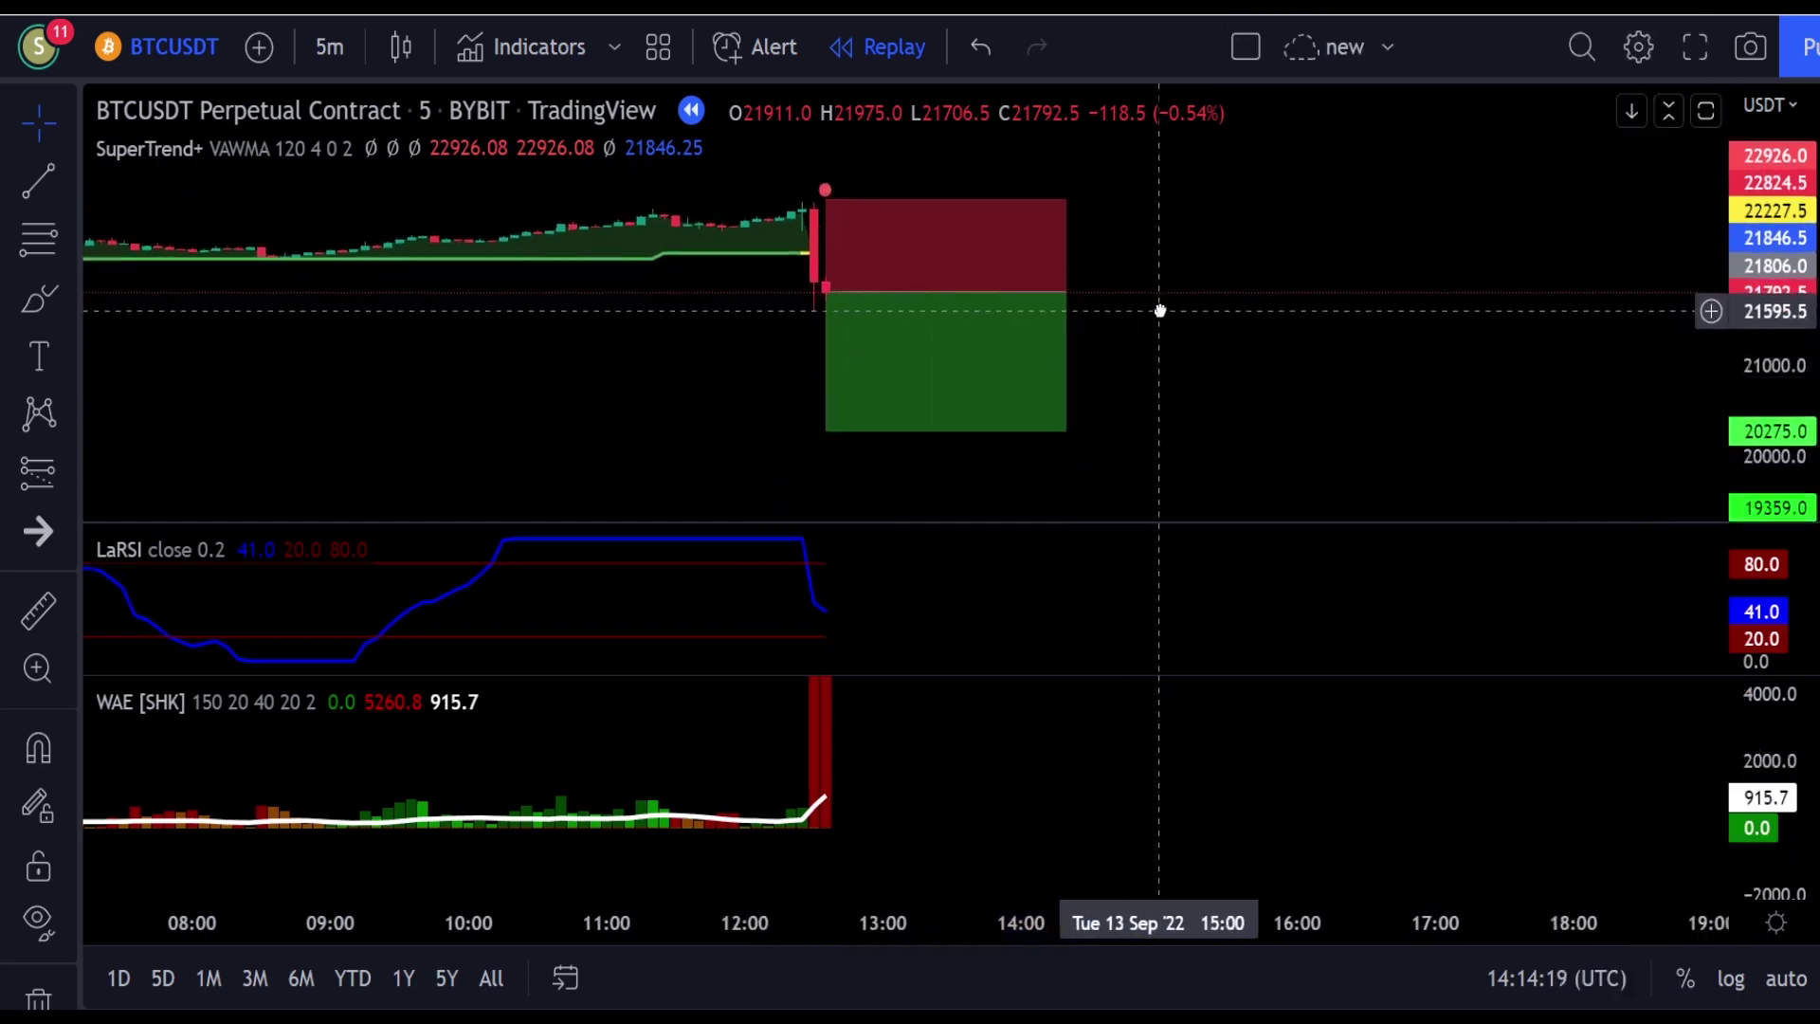
drag(1078, 250, 1692, 239)
drag(1057, 429, 907, 483)
- Replay the following candles until the 20275 target is reached, adjusting the box length
key(shift+Down)
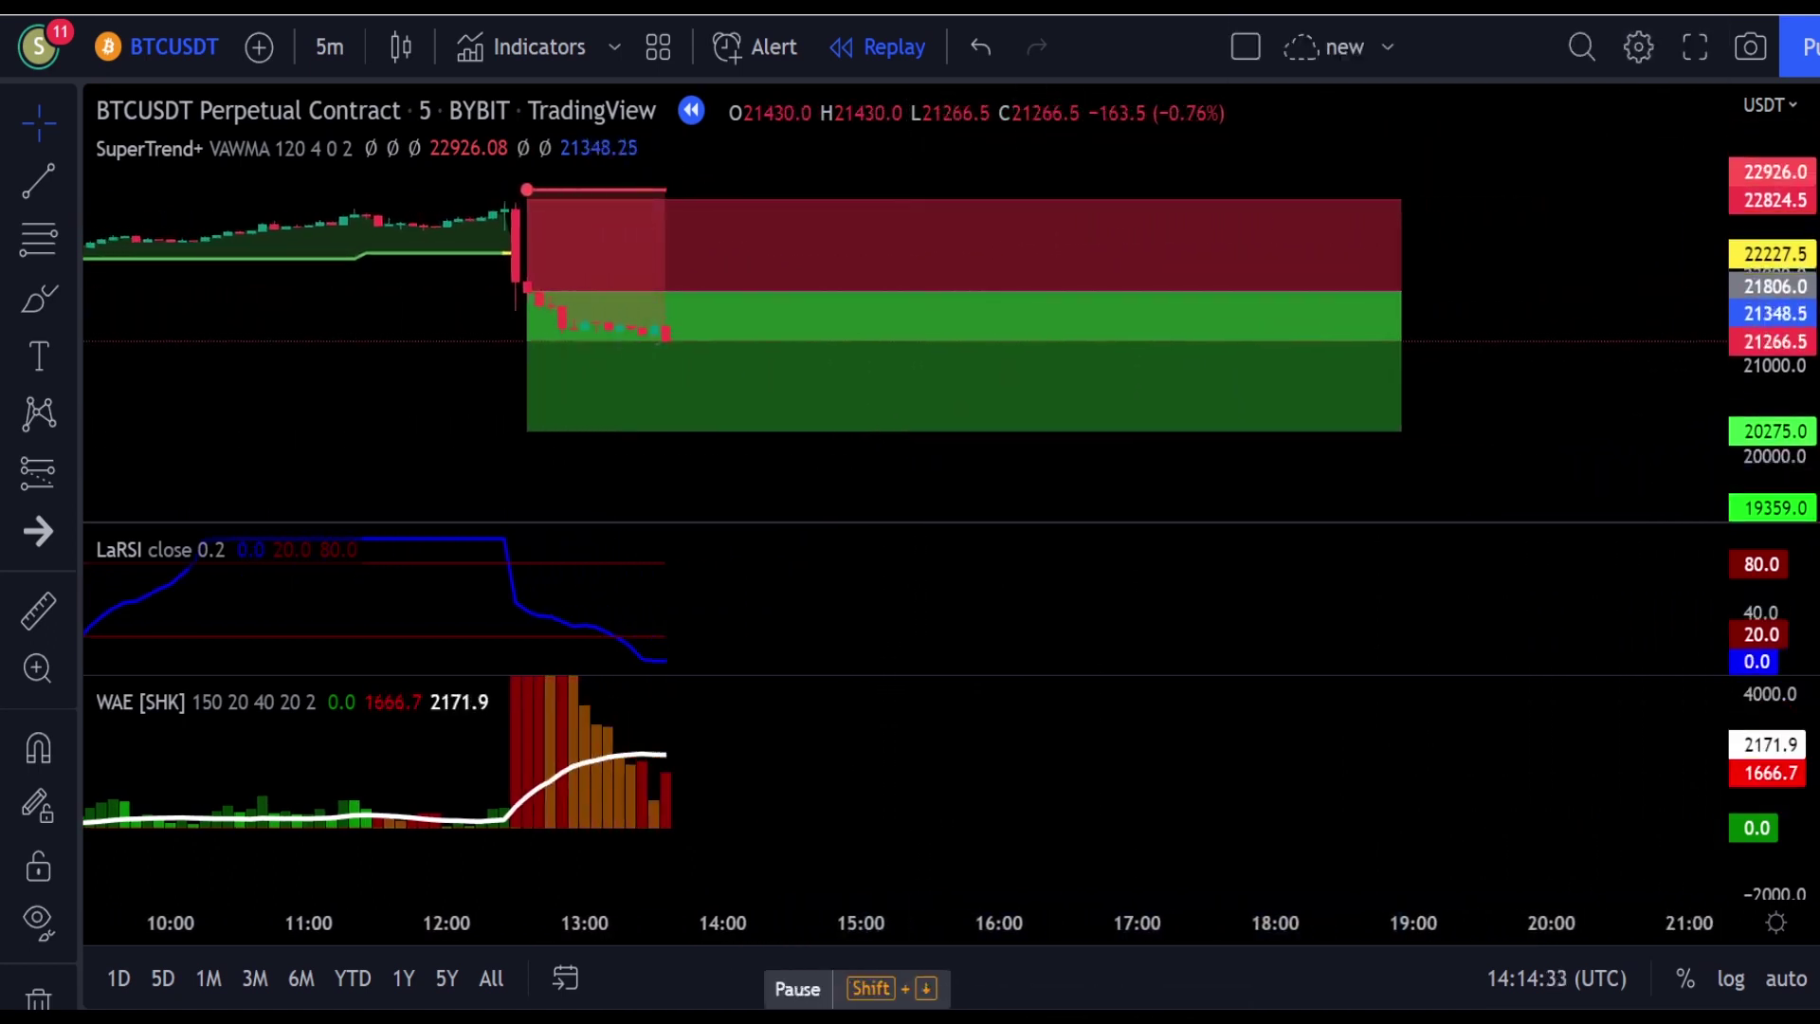
drag(711, 265, 1577, 236)
mouse_move(1470, 280)
mouse_down()
mouse_move(955, 284)
mouse_move(595, 322)
mouse_up()
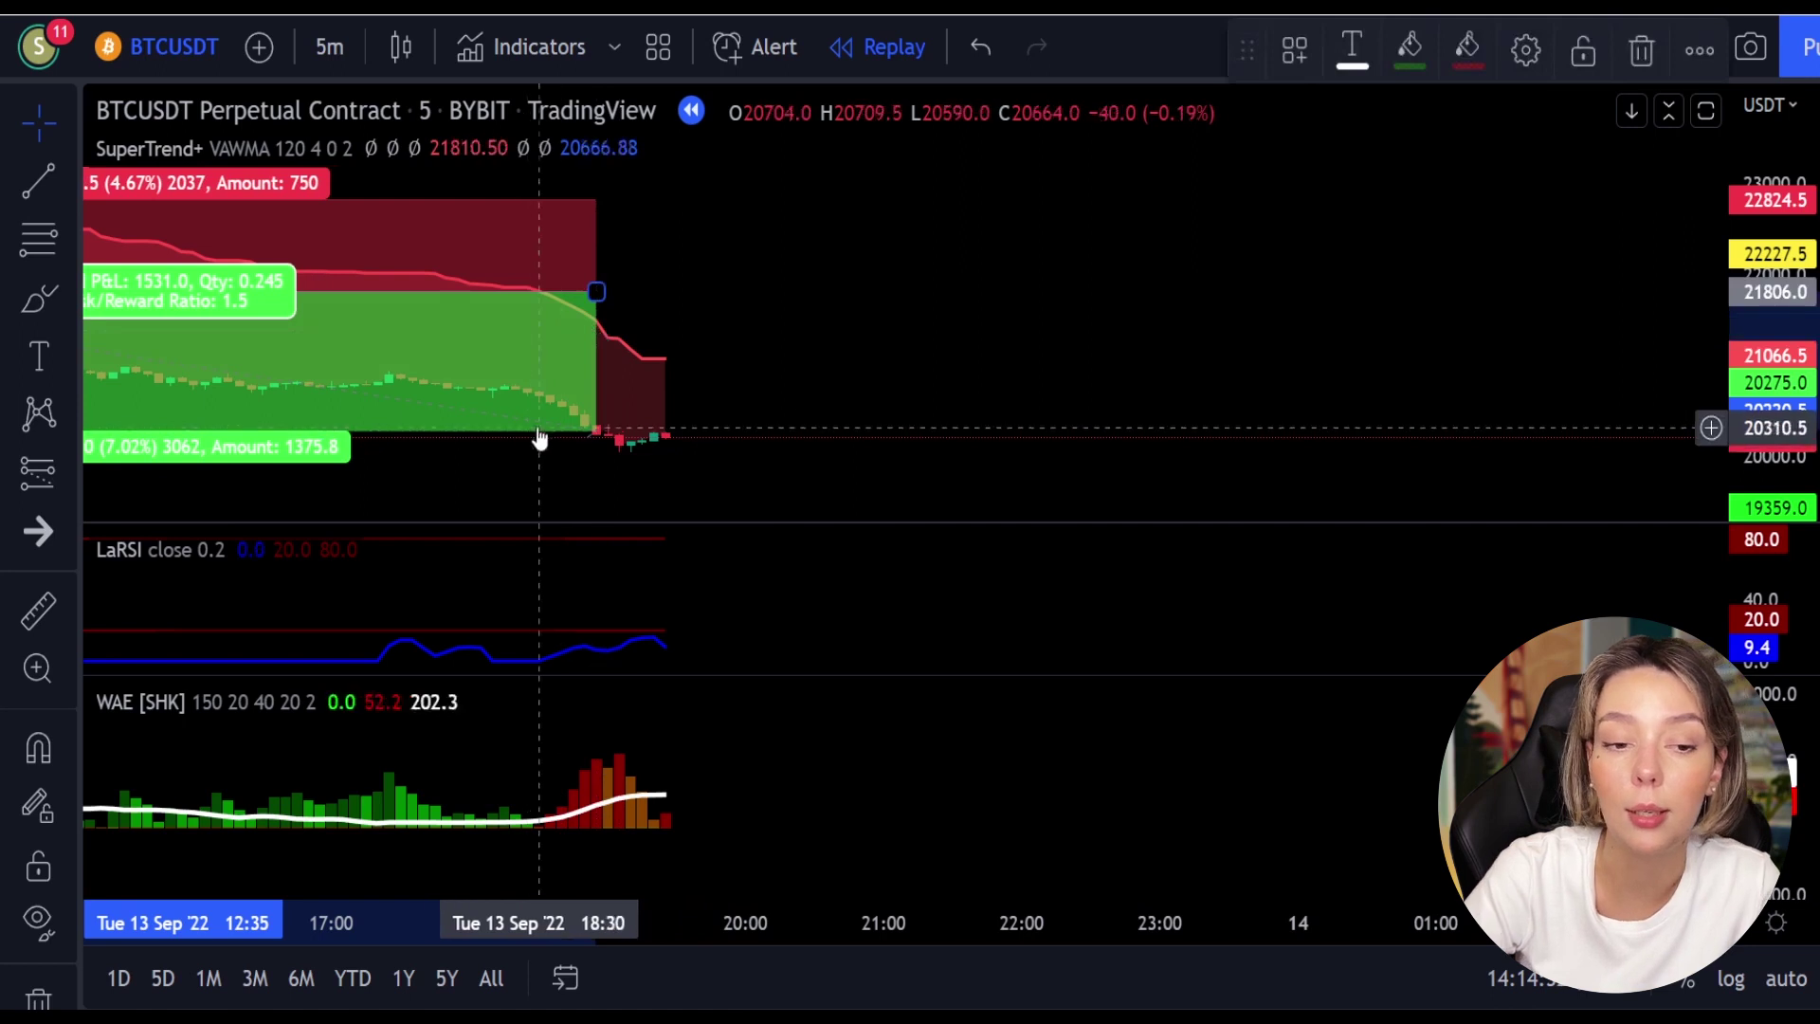
mouse_move(472, 471)
mouse_down()
mouse_move(714, 475)
mouse_move(861, 448)
mouse_up()
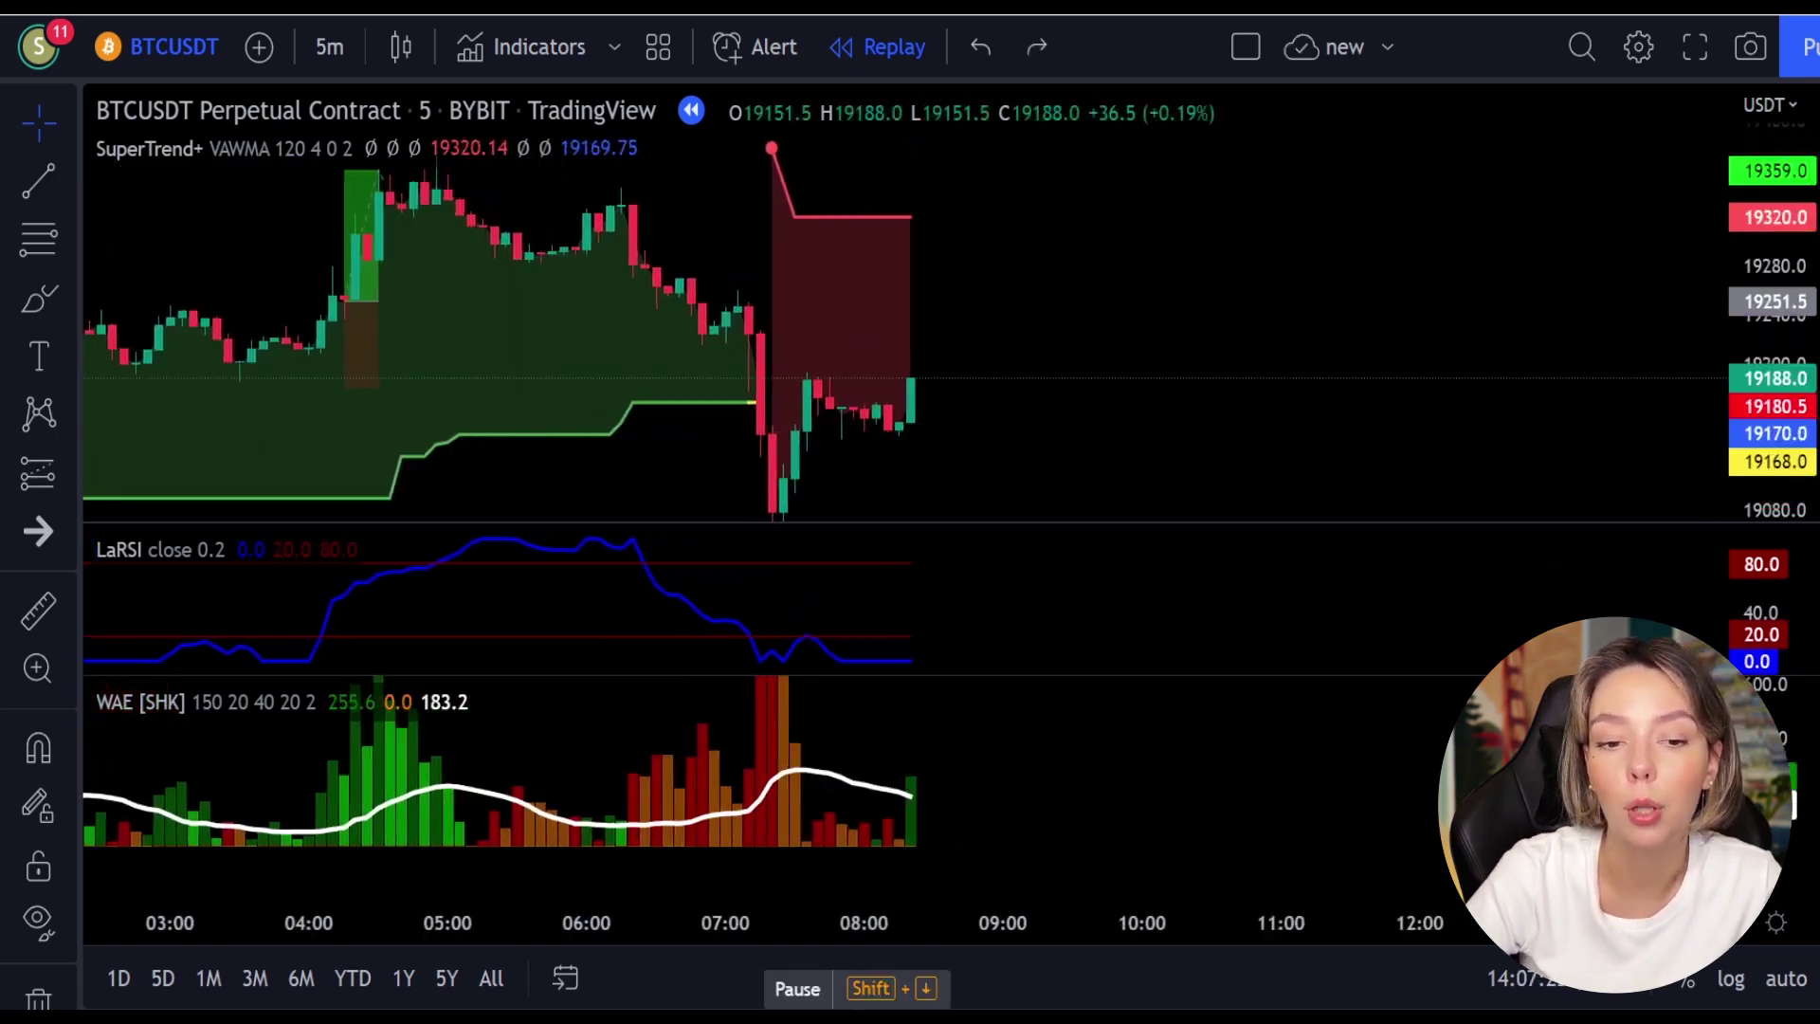
key(shift+Down)
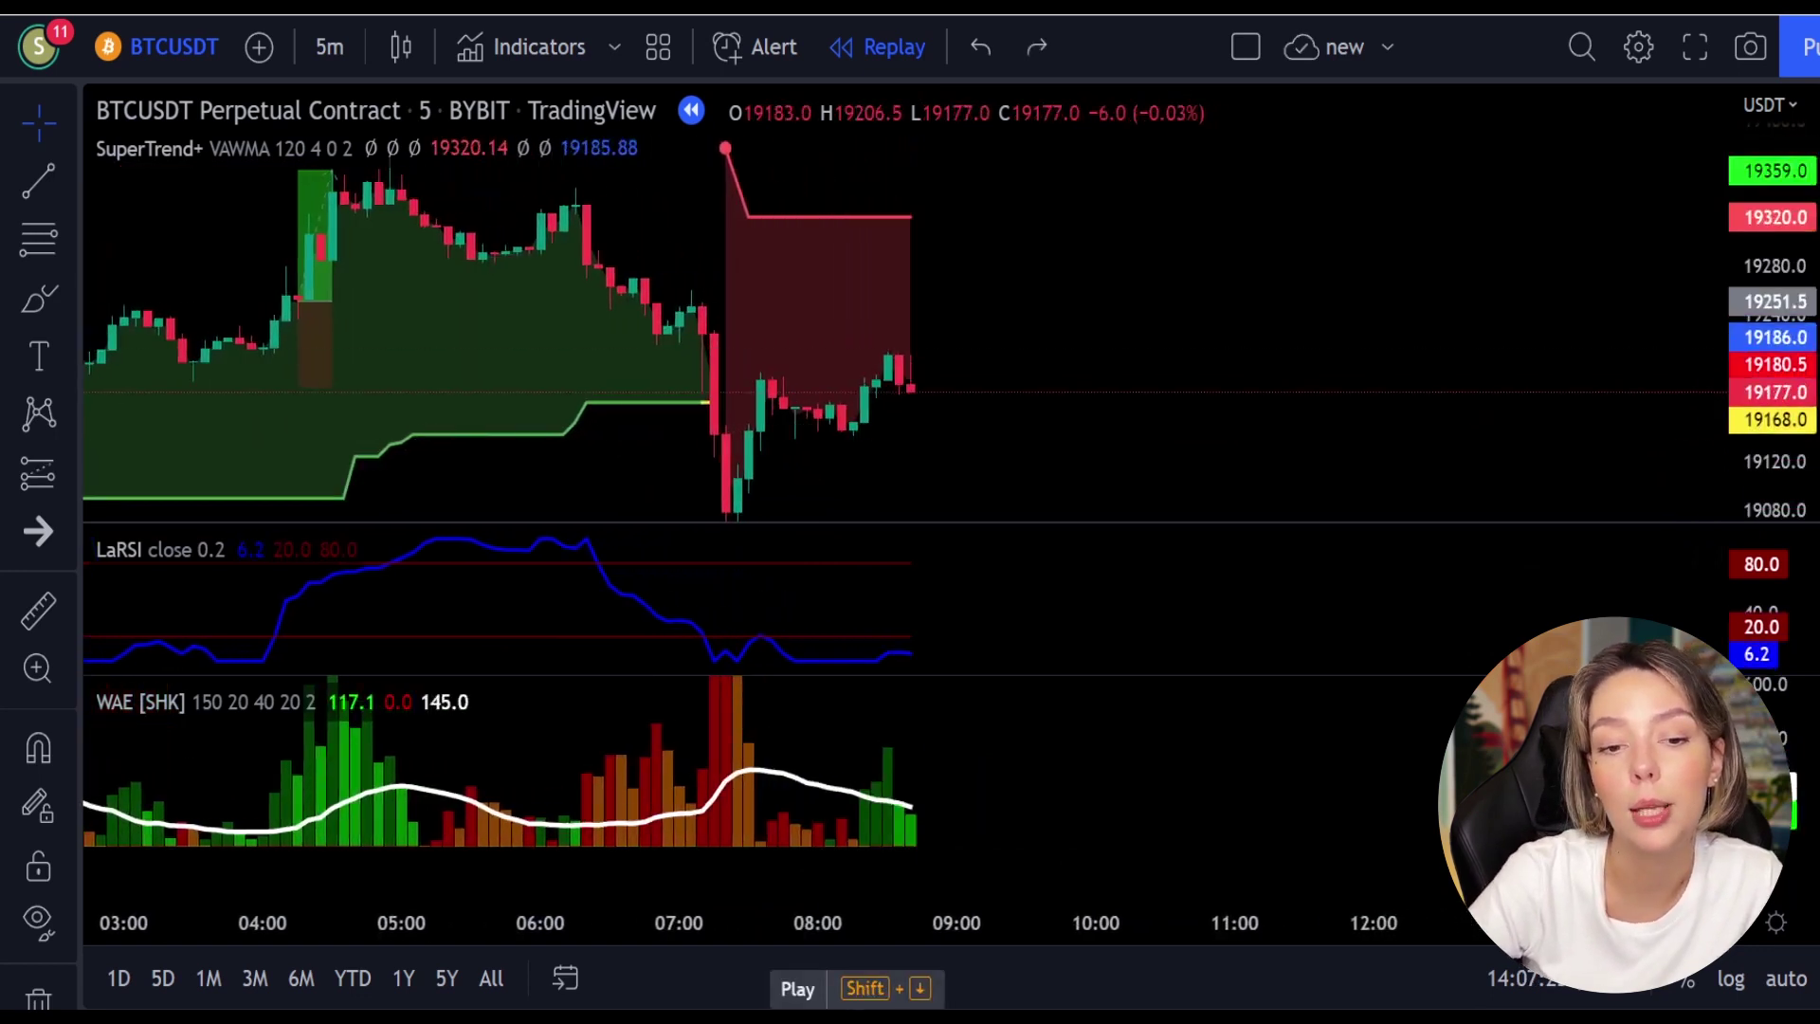